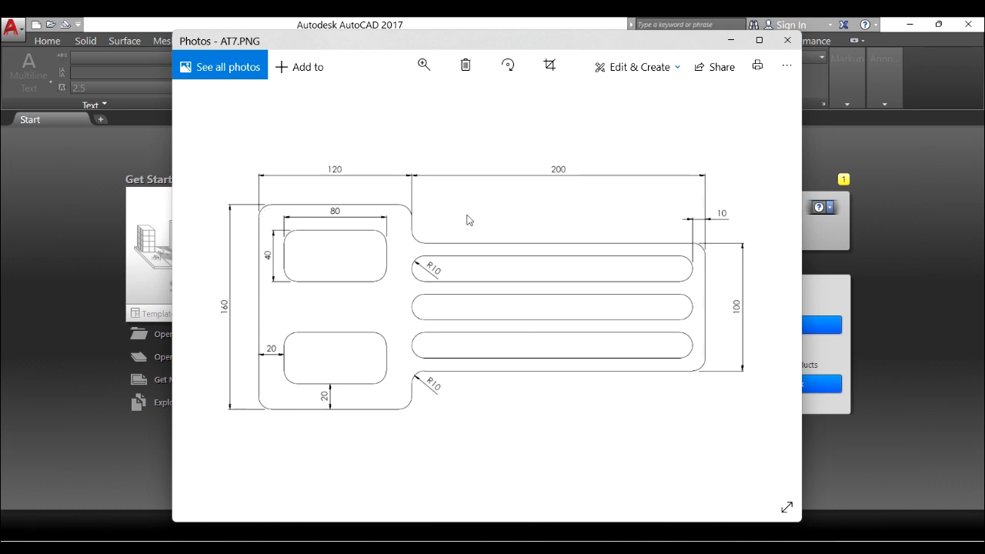
Leave the reference image and start a new blank drawing with the drawing tools available.
click(940, 42)
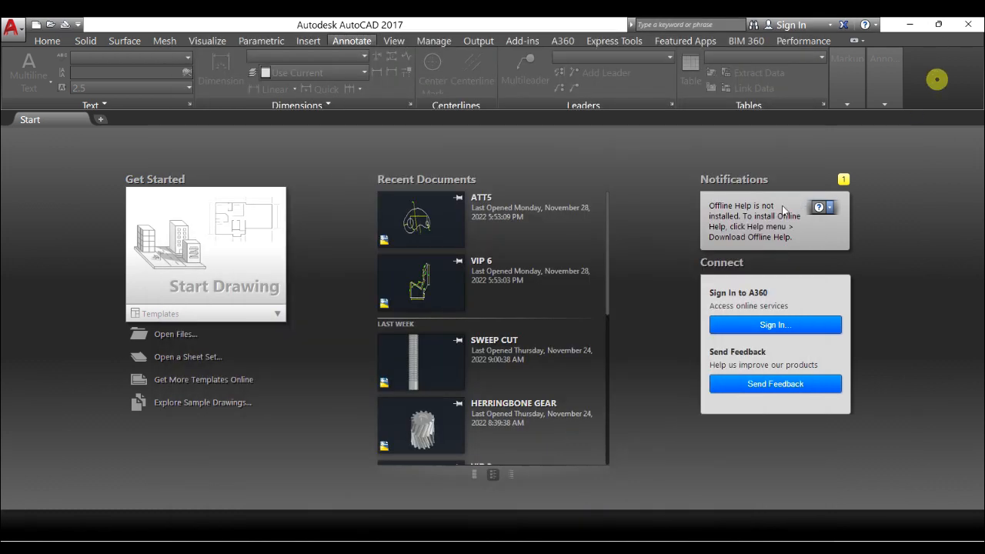
click(237, 286)
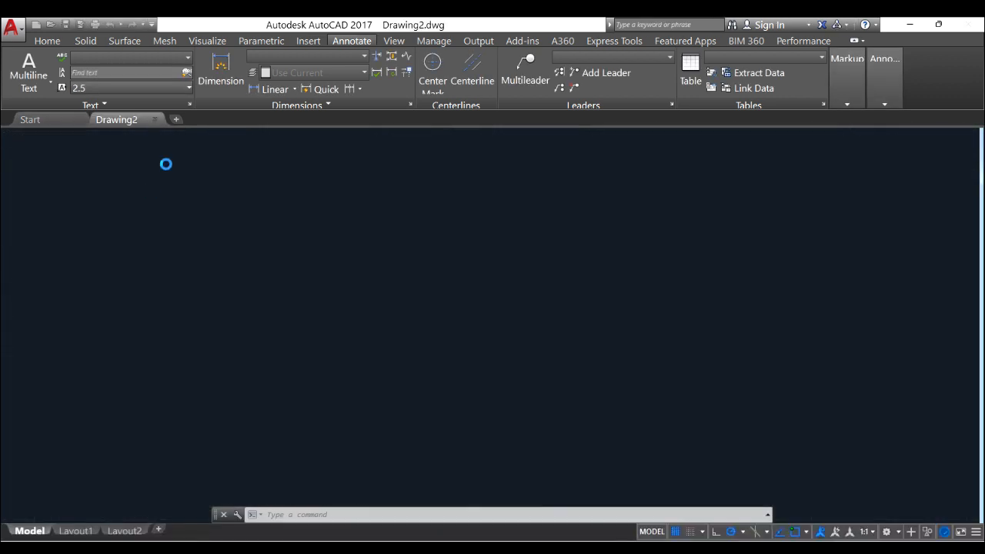
click(46, 40)
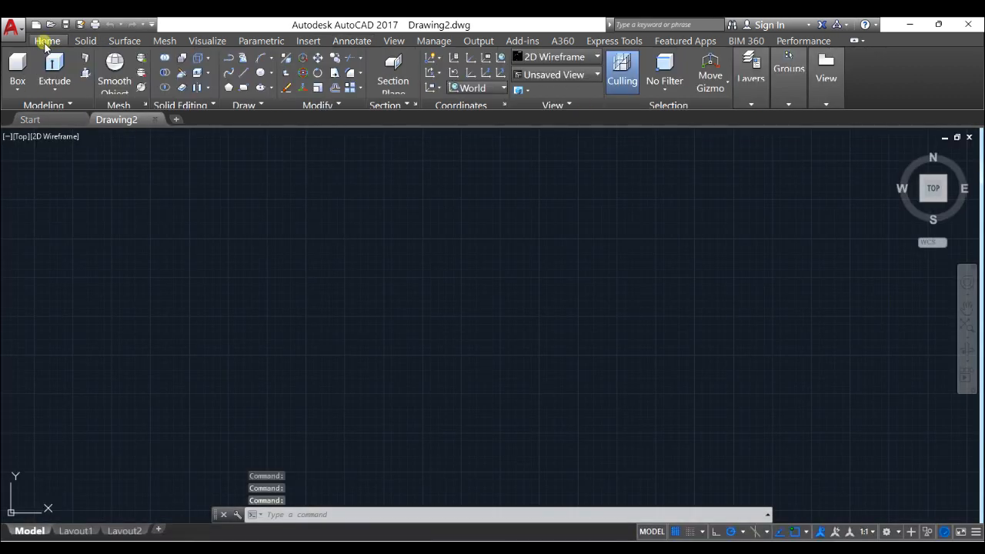
Draw a horizontal line 120 long as the bottom edge of the part's wide section.
click(243, 72)
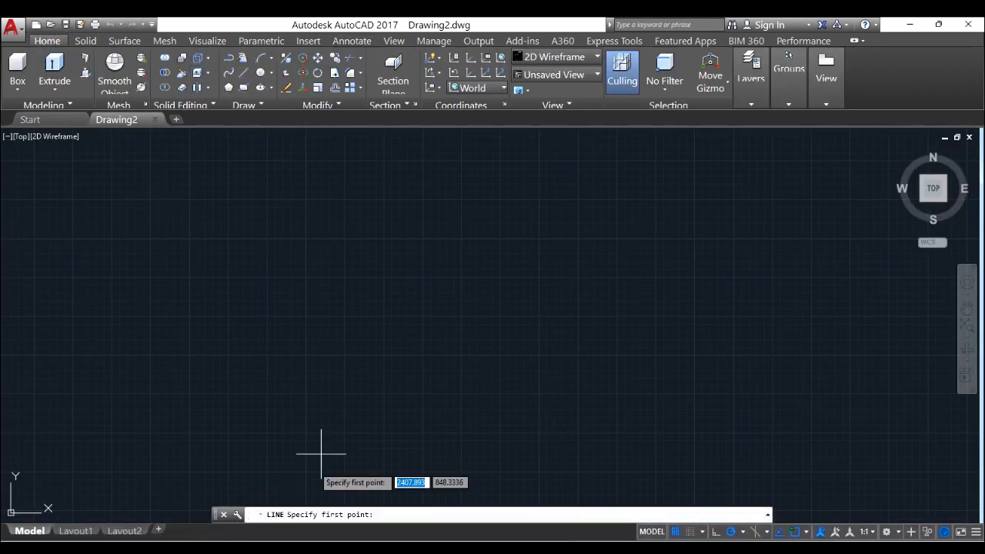
click(181, 398)
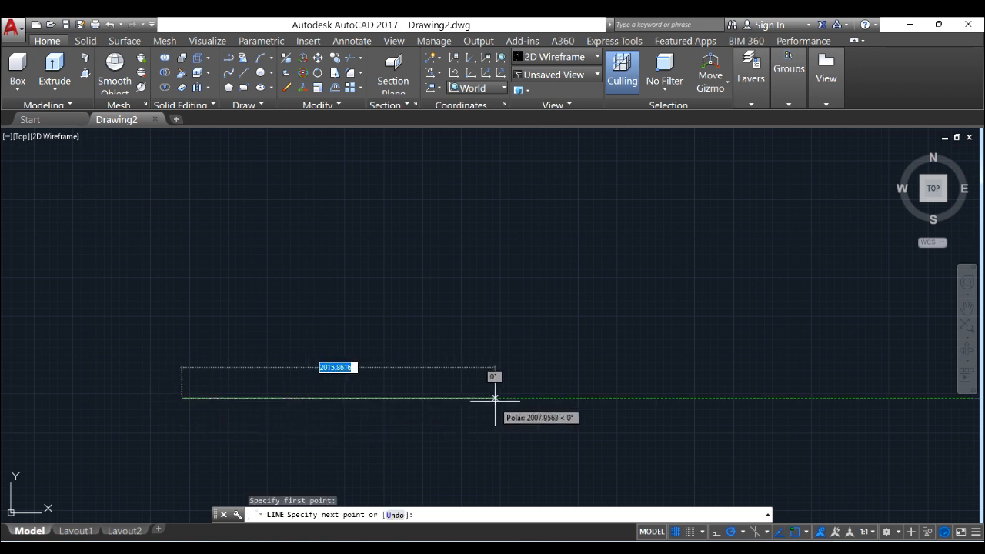
text(120)
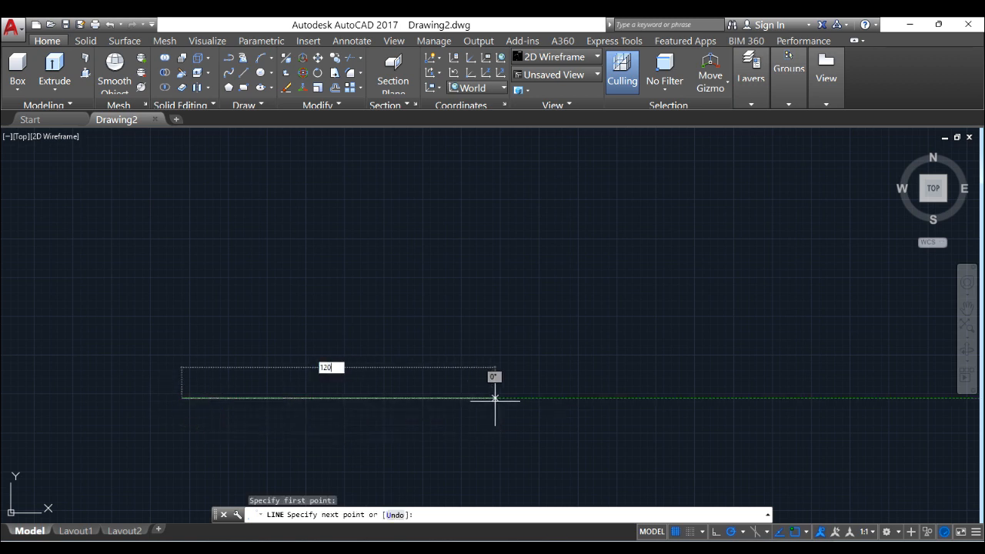
key(Return)
key(Return)
key(Return)
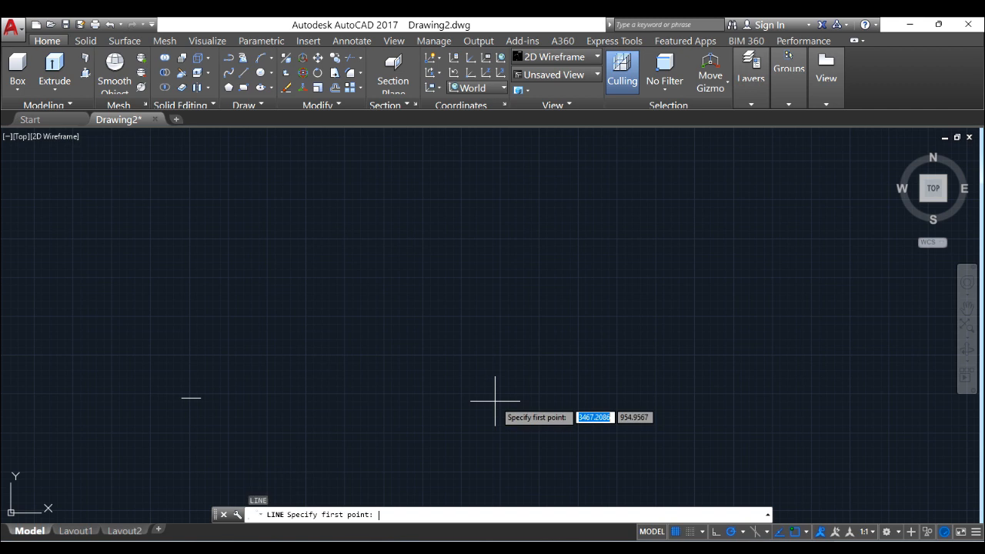
middle_click(520, 392)
middle_click(521, 391)
key(F1)
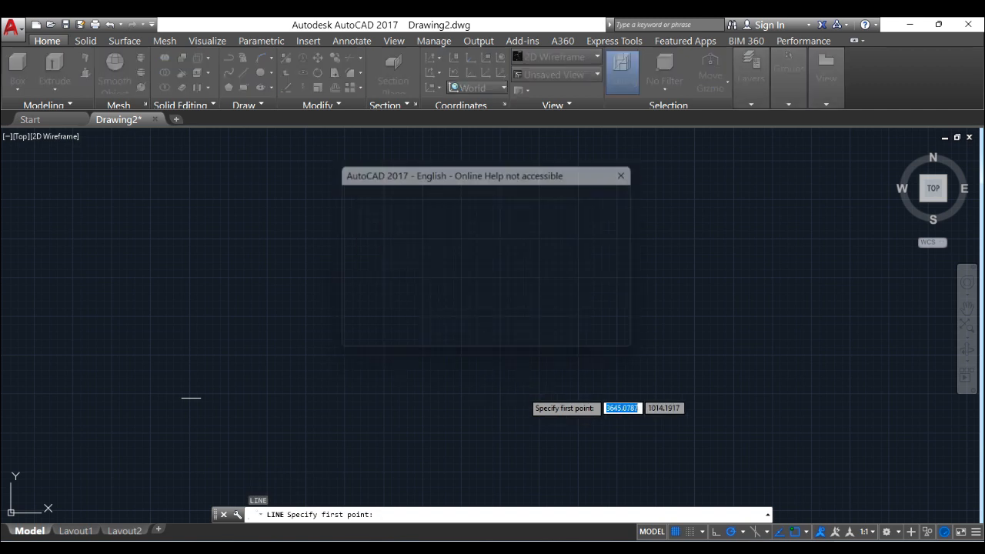
key(Escape)
key(Escape)
Draw a vertical line 160 long upward from the left endpoint of the bottom line.
middle_click(517, 394)
middle_click(517, 394)
scroll(485, 392, down, 2)
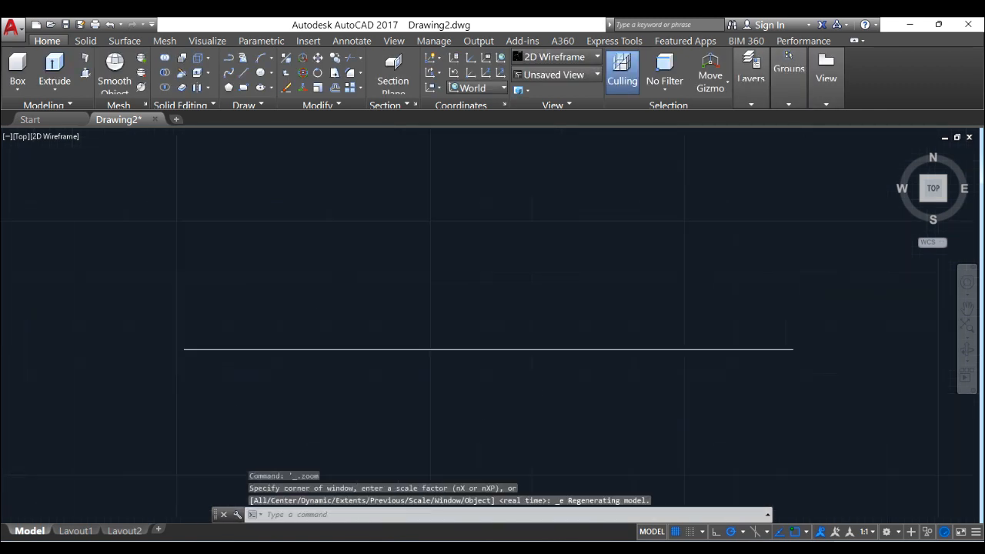
scroll(485, 393, up, 1)
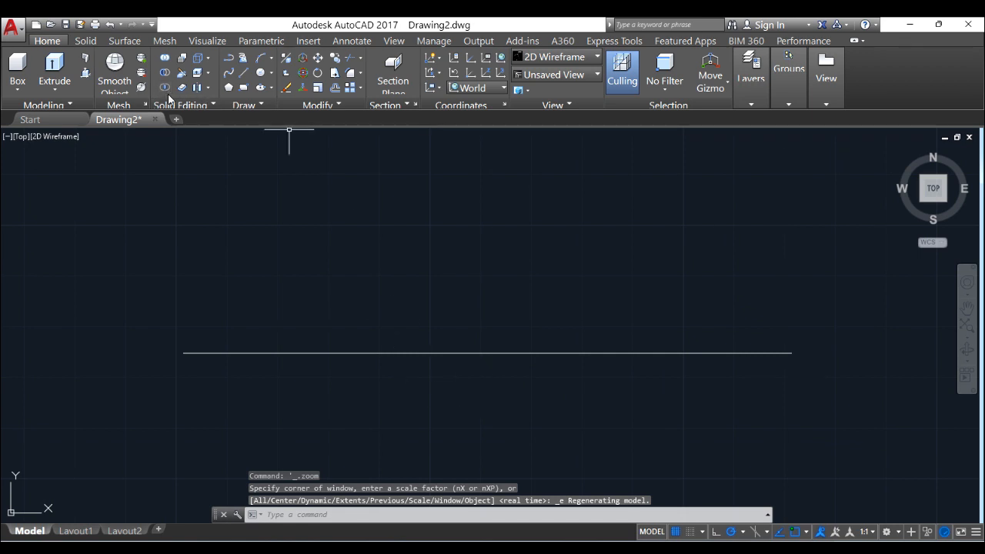
click(243, 72)
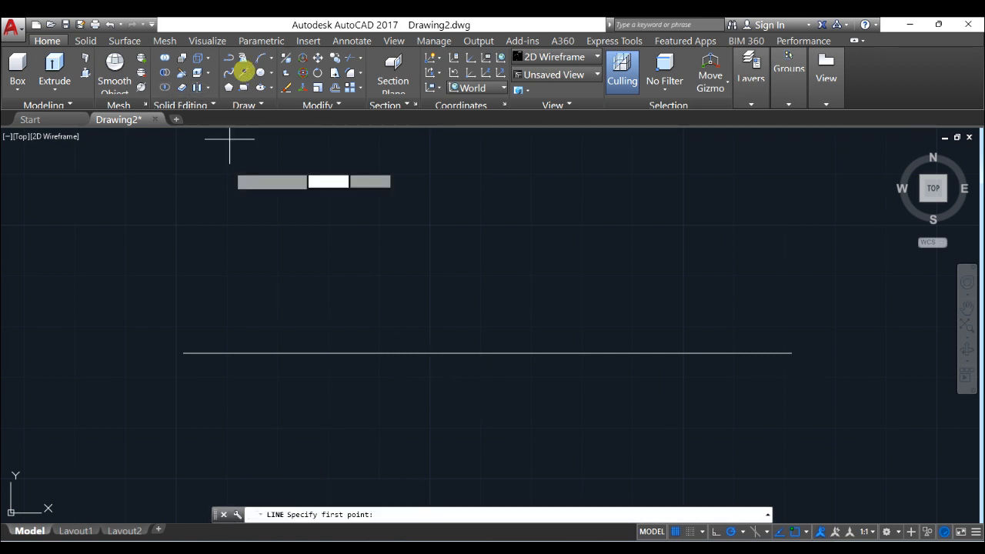
click(184, 353)
text(160)
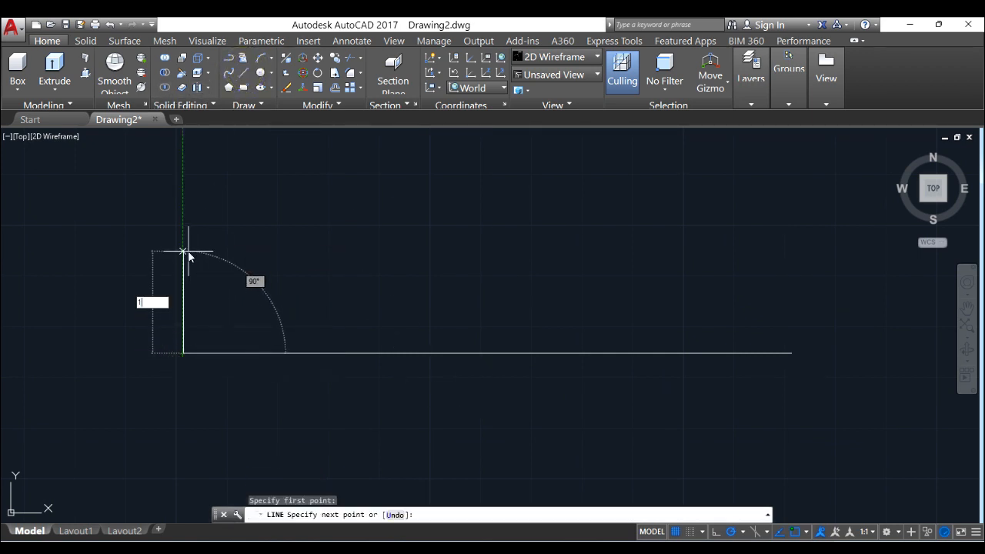
key(Return)
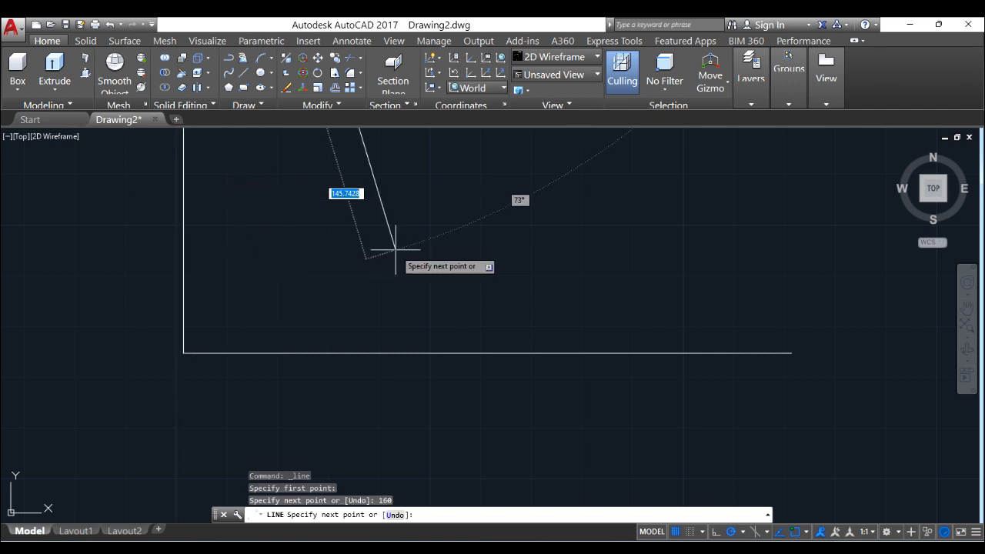
key(Return)
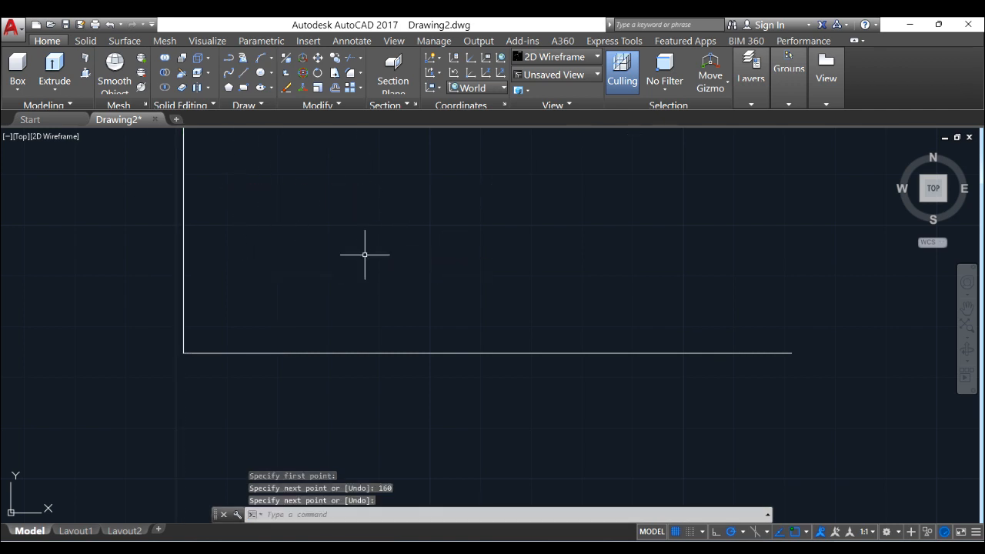
middle_click(364, 266)
scroll(384, 271, down, 3)
scroll(379, 228, up, 2)
right_click(385, 222)
click(414, 232)
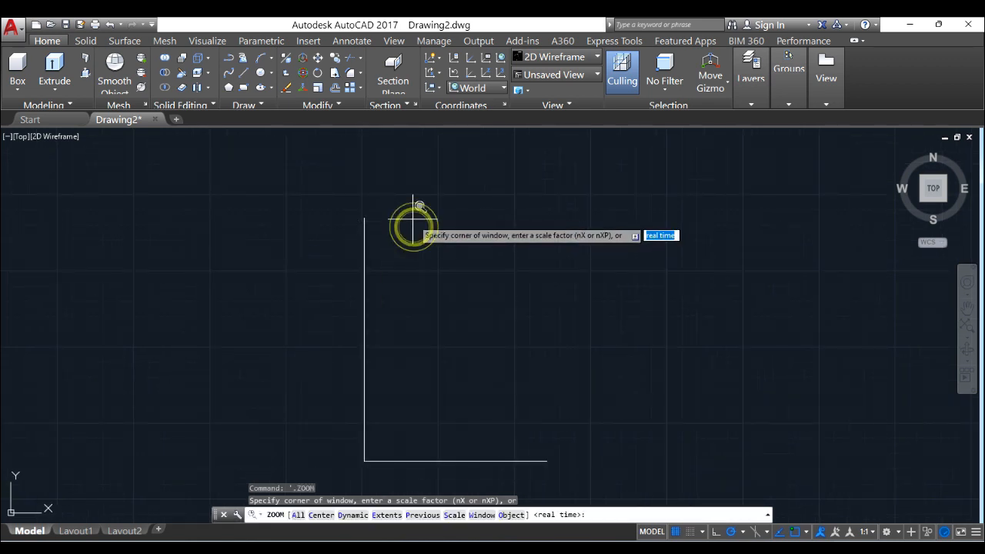
key(Escape)
Draw the top horizontal line from the vertical line's upper end to directly above the bottom line's right endpoint.
right_click(410, 223)
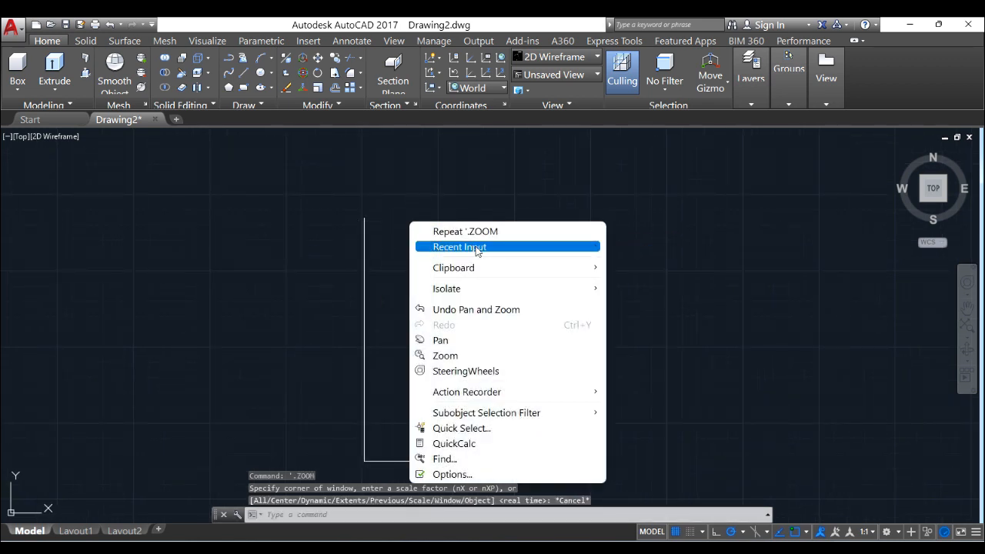
mouse_move(464, 247)
click(624, 264)
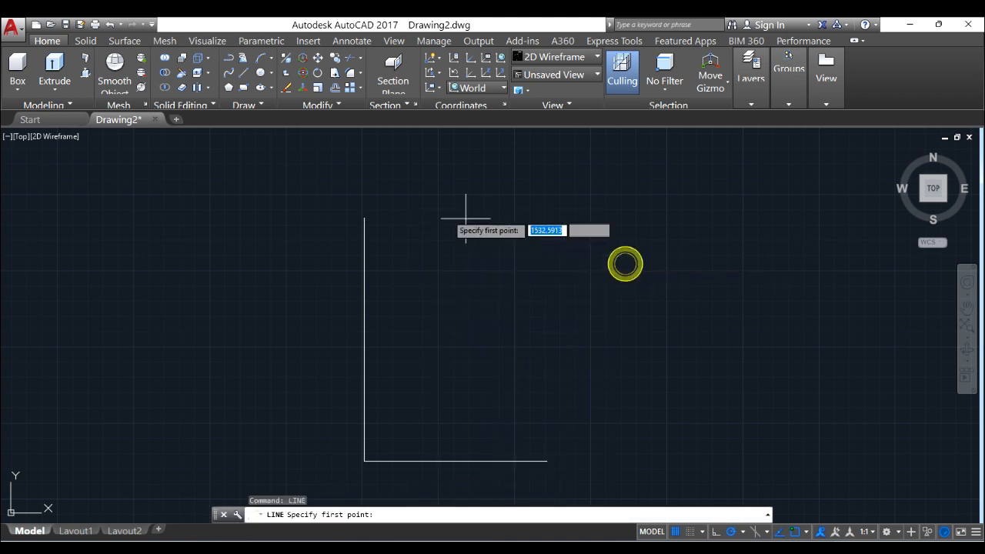
click(365, 218)
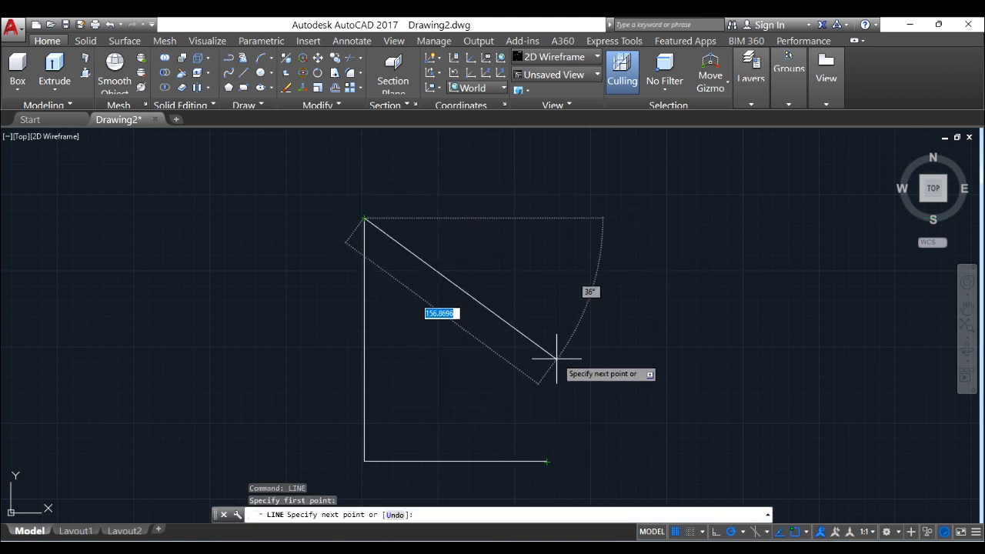
click(546, 219)
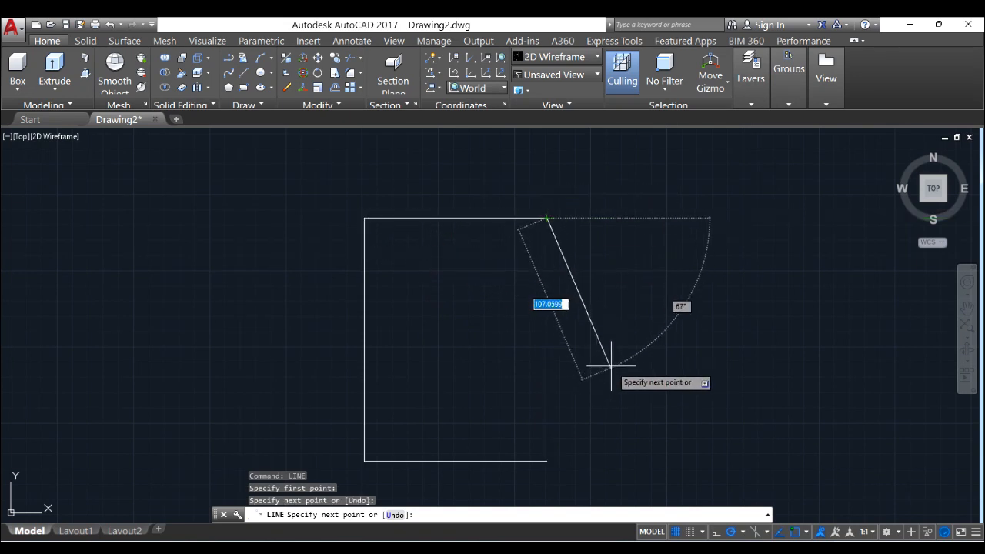
key(Escape)
Check the reference image, and draw a horizontal construction line through the midpoint of the 160 vertical line.
click(650, 492)
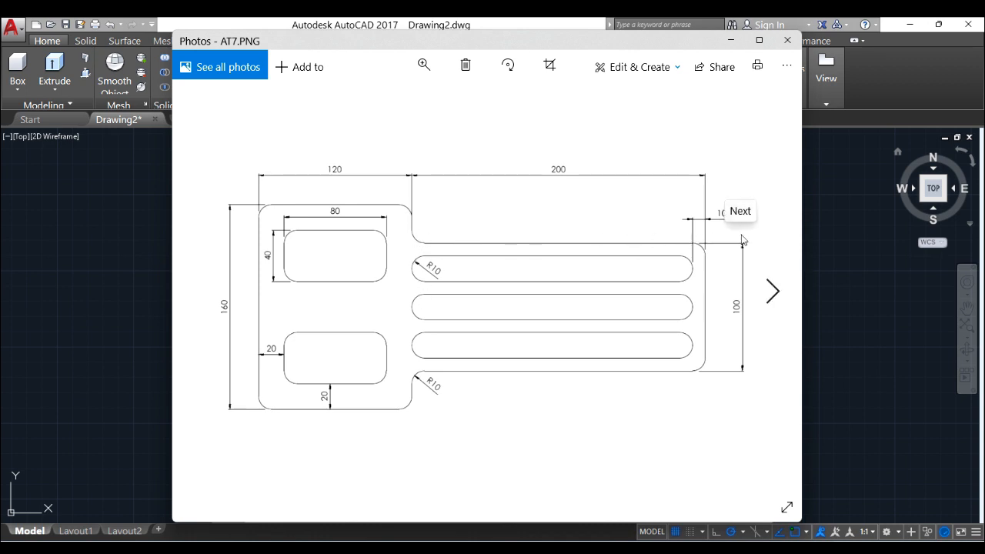
click(936, 69)
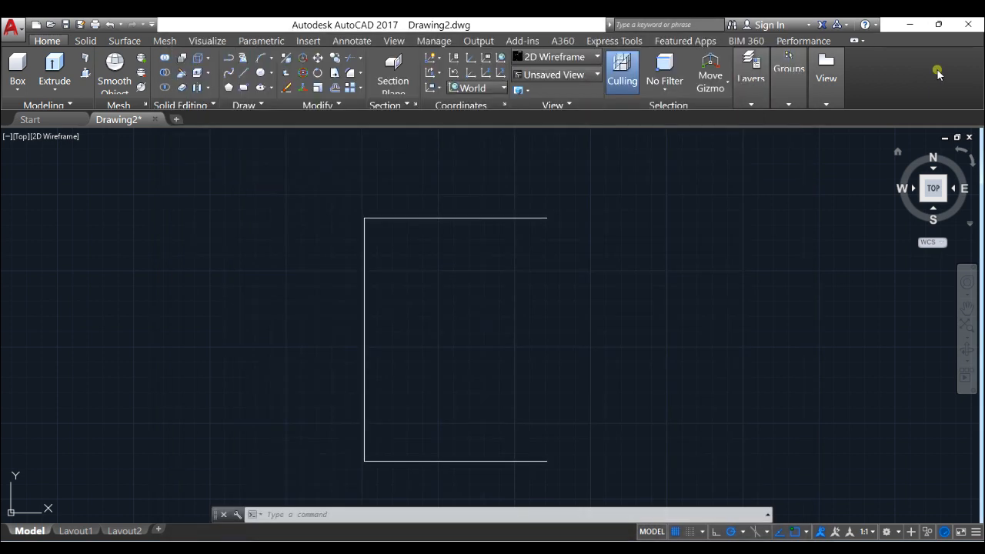
click(241, 104)
click(239, 117)
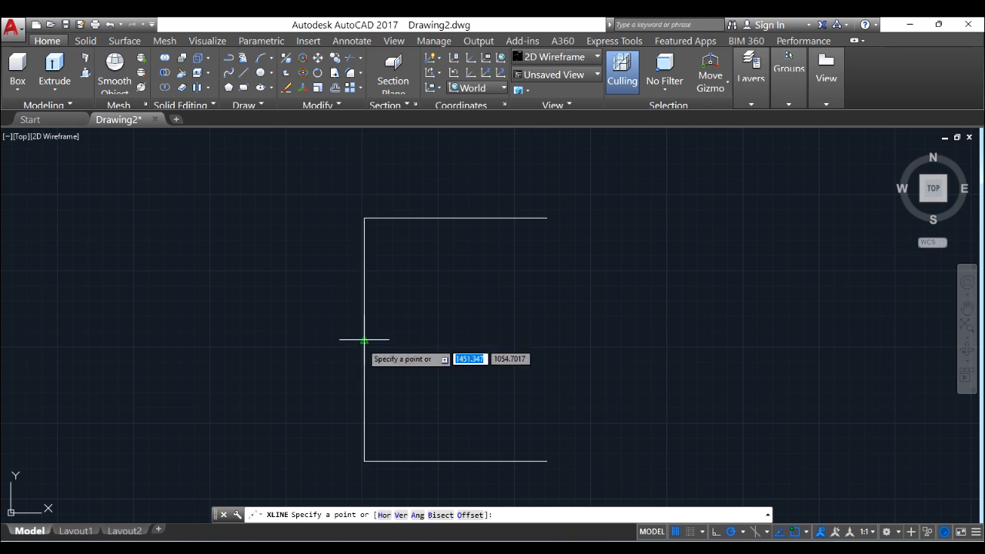
click(804, 531)
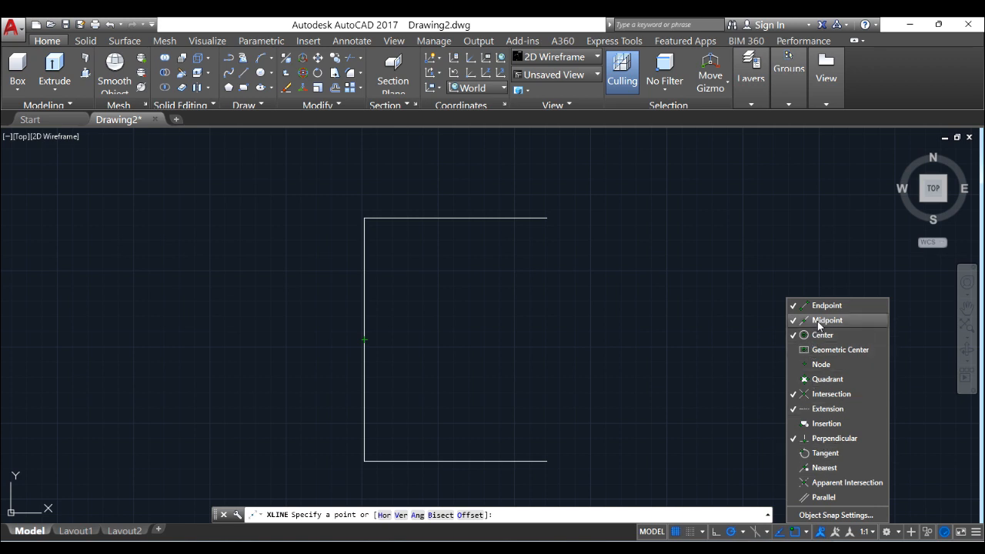
click(242, 104)
click(245, 117)
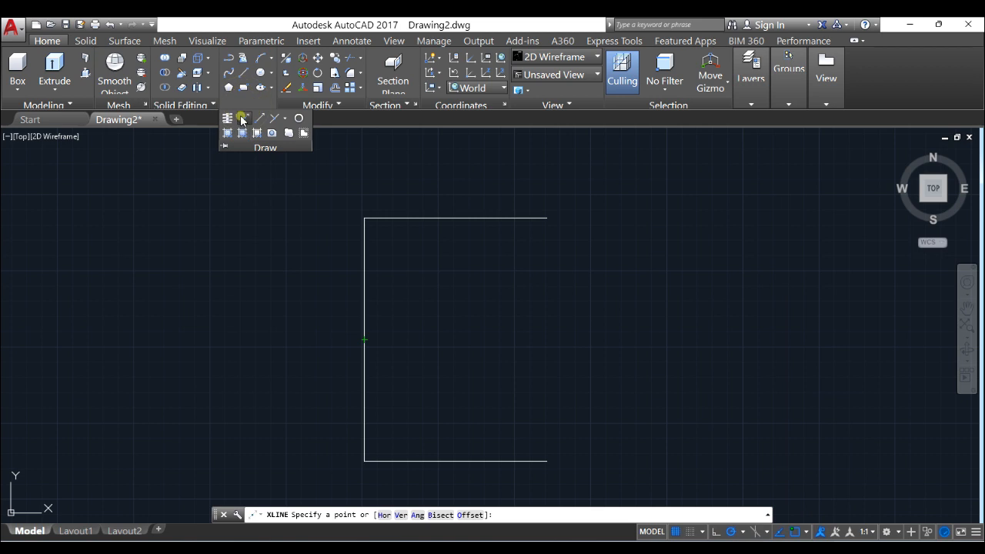
click(364, 340)
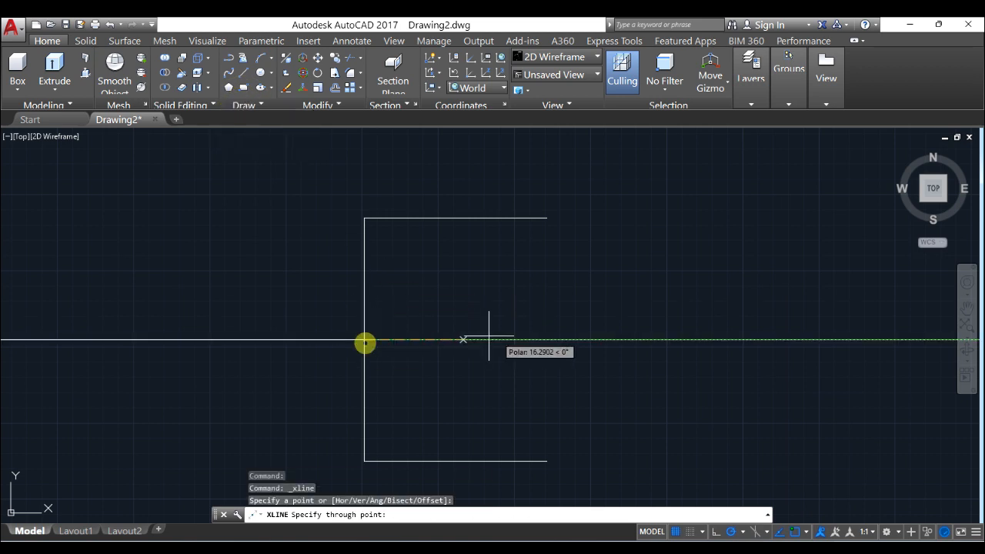
click(677, 339)
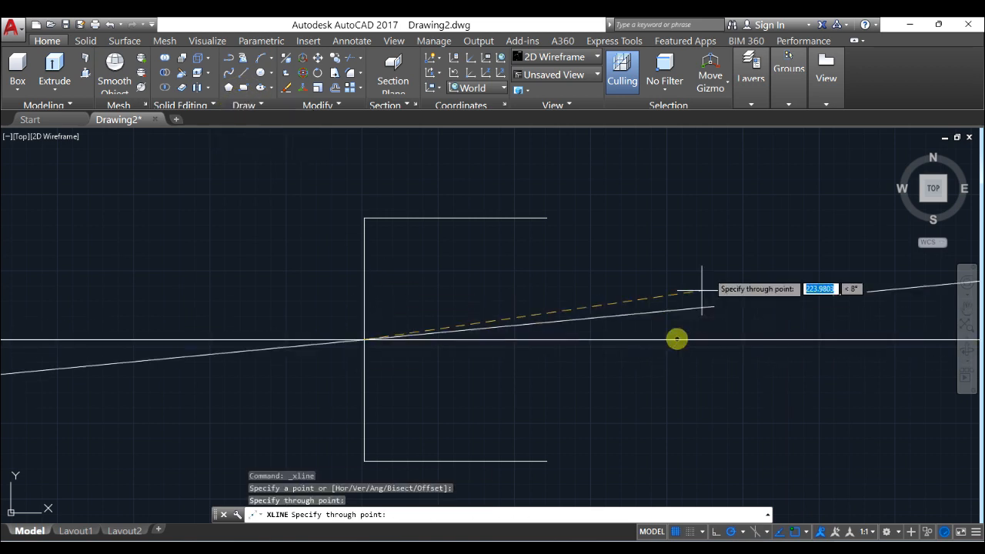
key(Return)
Draw a vertical construction line through the right endpoint of the top horizontal line.
scroll(506, 303, down, 2)
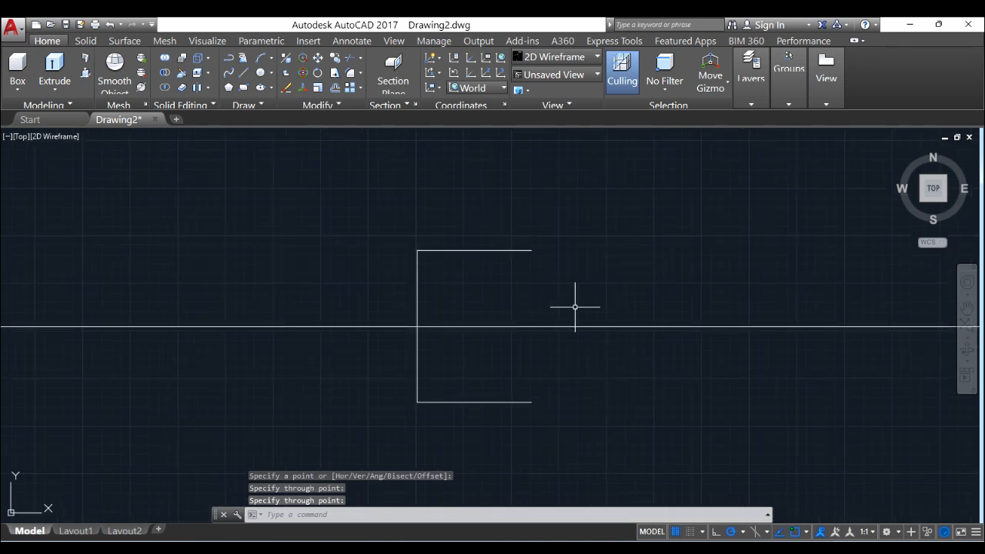
click(234, 106)
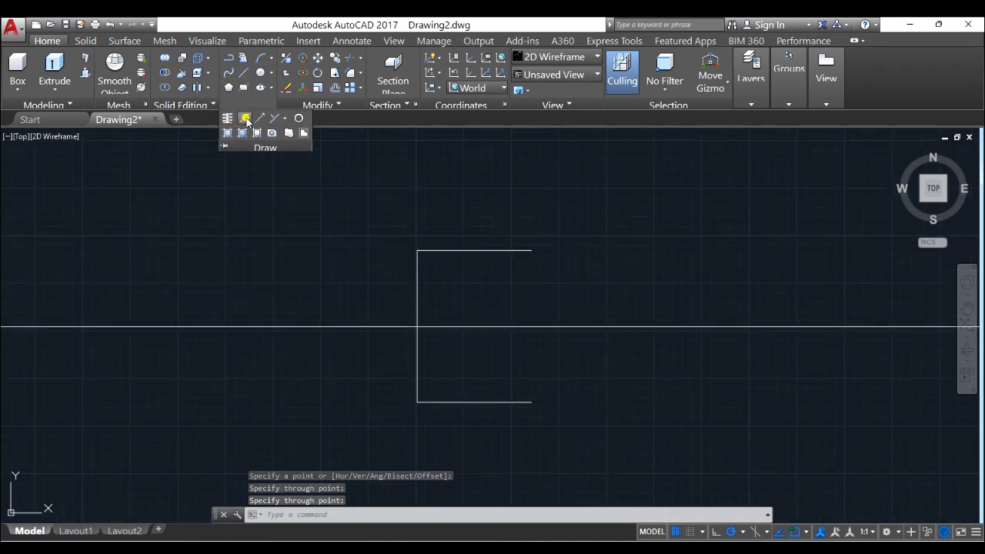
click(247, 116)
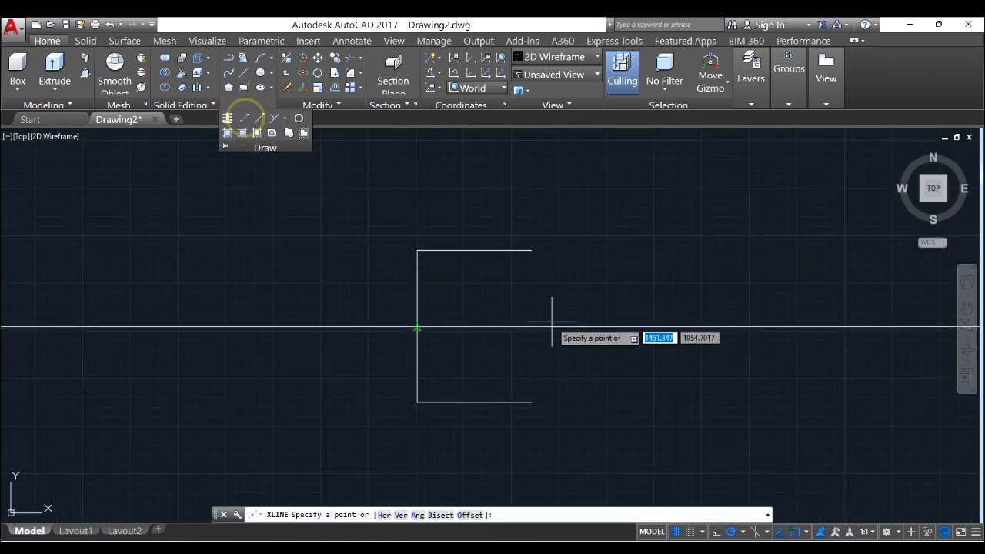
click(531, 250)
click(569, 202)
key(Return)
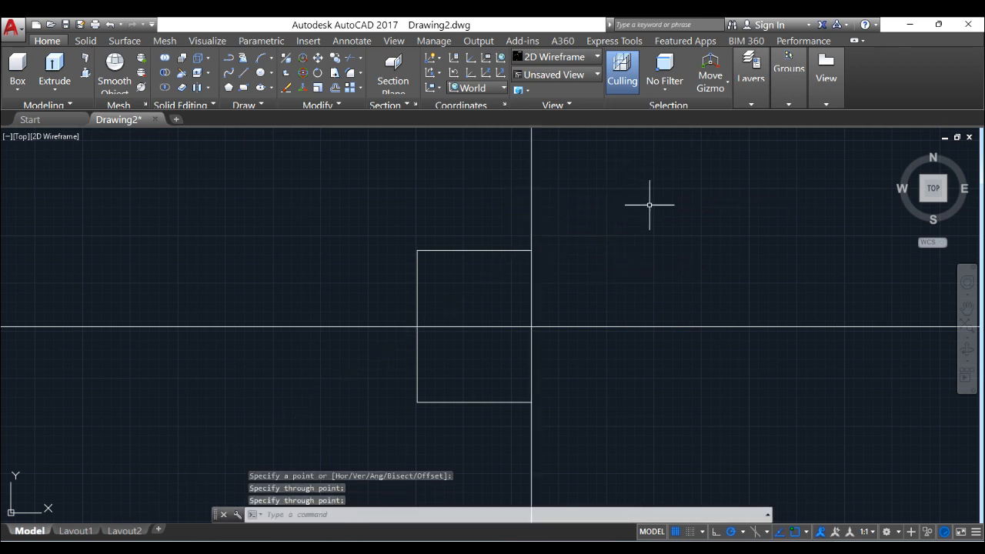
Offset the horizontal construction line by 50 both above and below itself.
middle_drag(543, 320, 447, 337)
scroll(507, 350, up, 2)
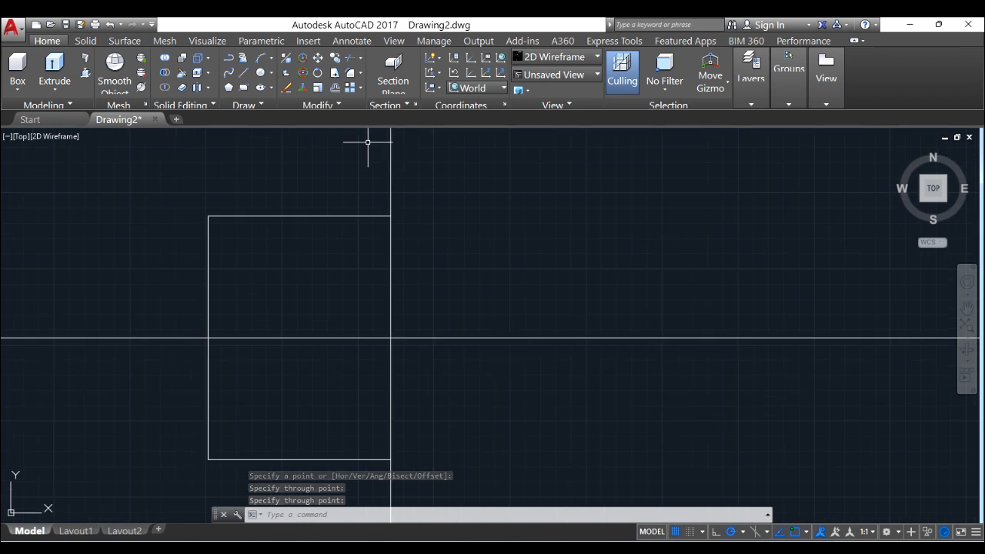
click(334, 87)
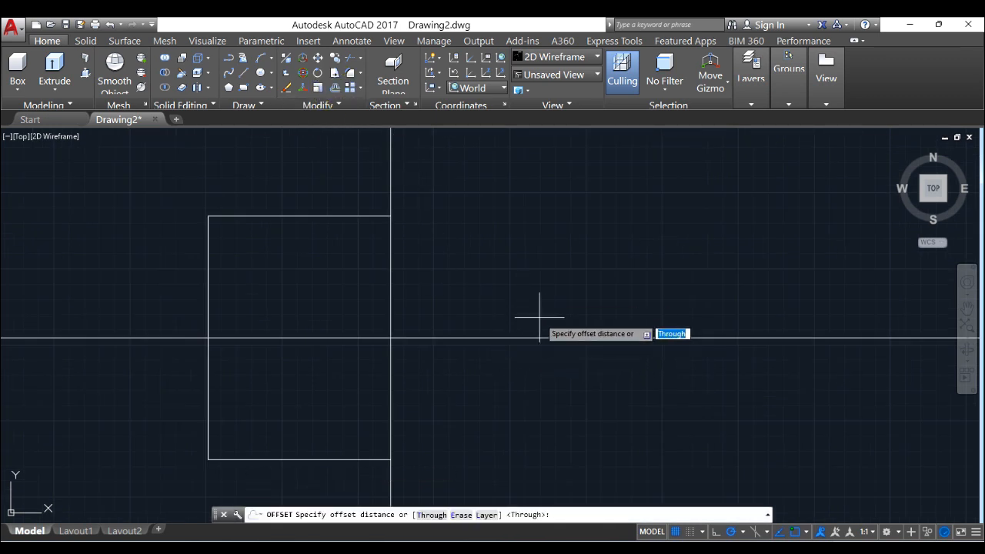
text(50)
key(Return)
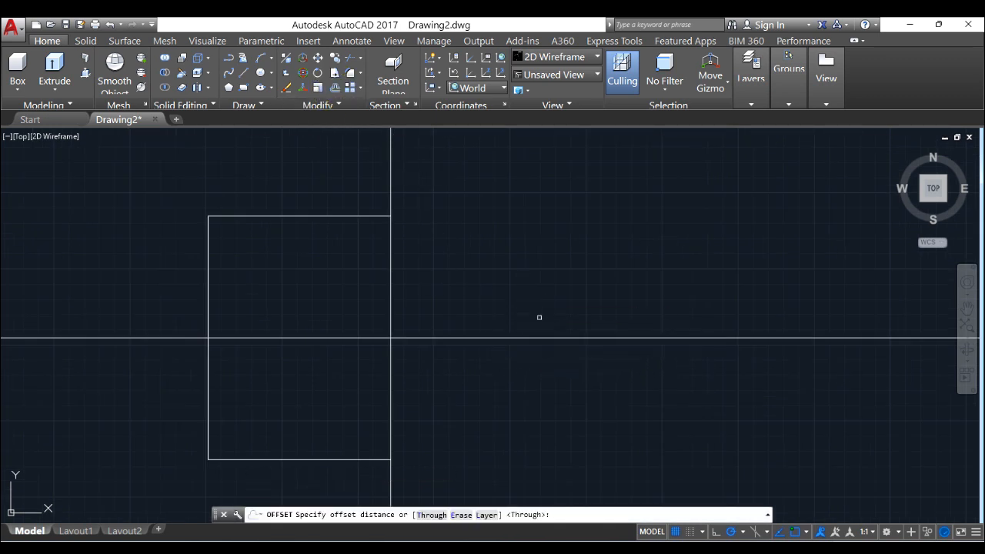
click(542, 336)
click(570, 253)
click(571, 336)
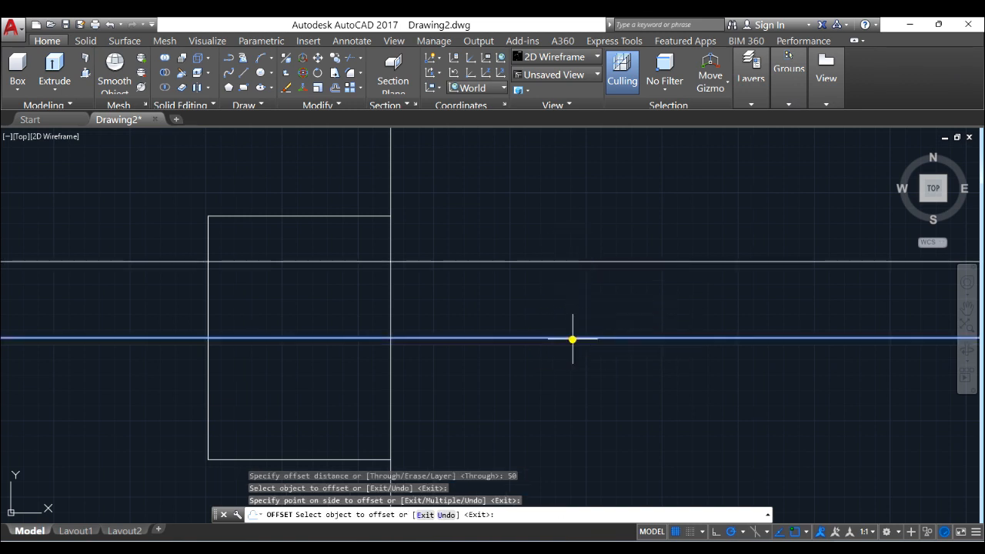
click(569, 444)
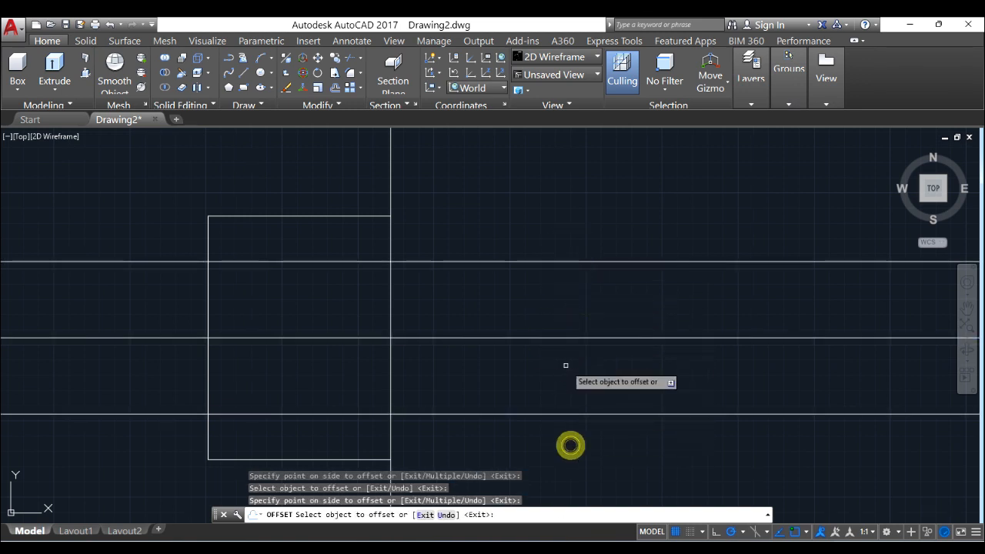
Offset the vertical construction line by 200 to its right.
click(392, 184)
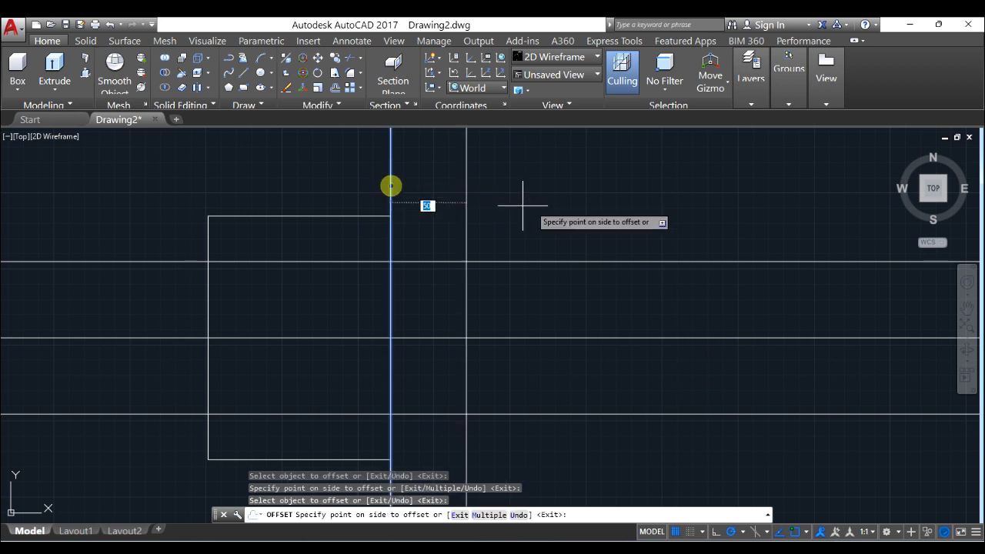
click(608, 231)
right_click(612, 223)
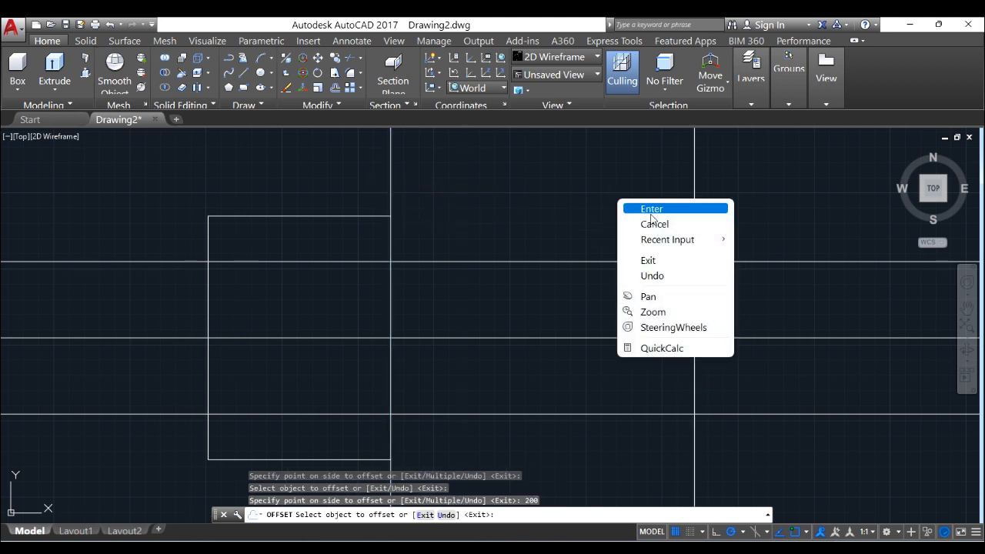
click(651, 210)
scroll(668, 301, down, 2)
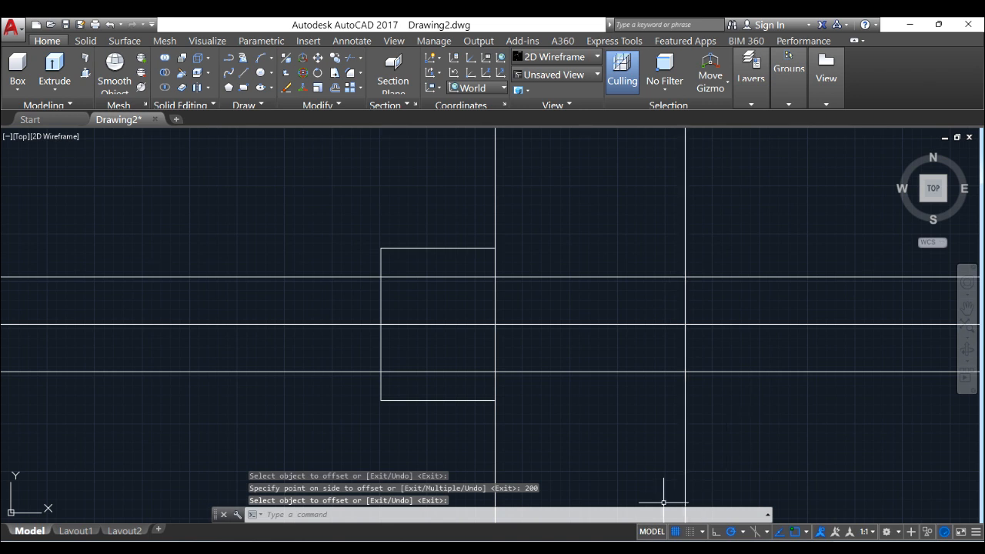
Check the reference image, and trim both vertical construction lines above and below the plate and the horizontal ones beyond its right end.
key(alt+Tab)
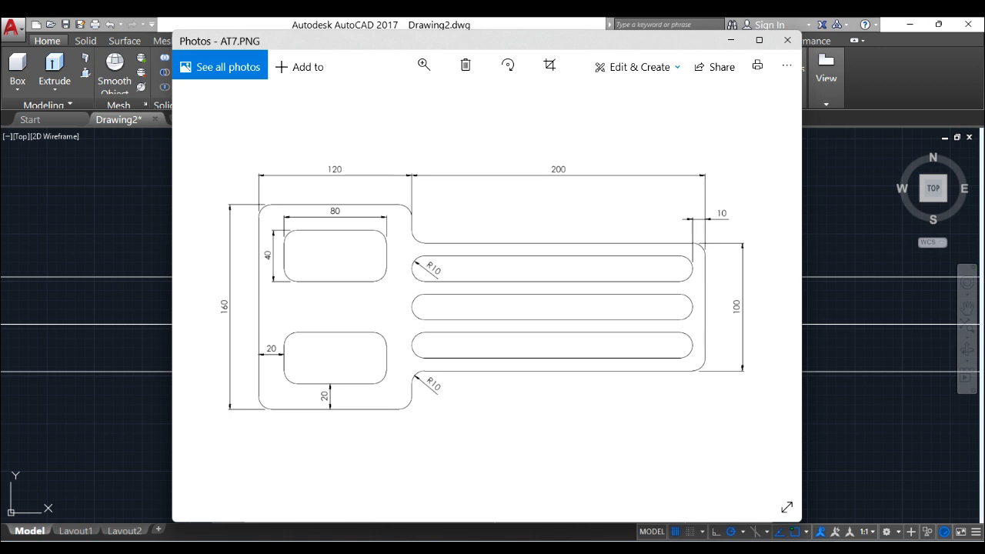
key(alt+Tab)
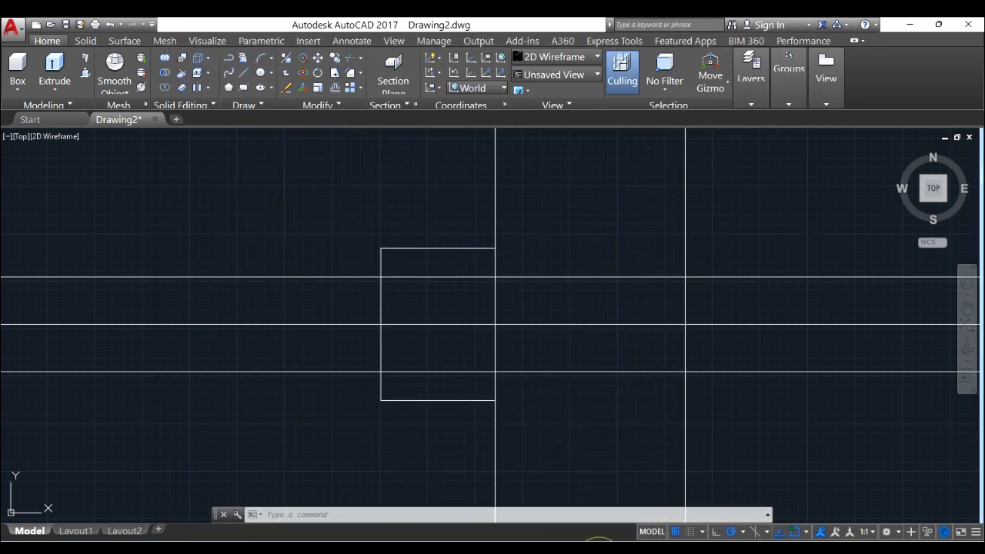
click(336, 58)
key(Return)
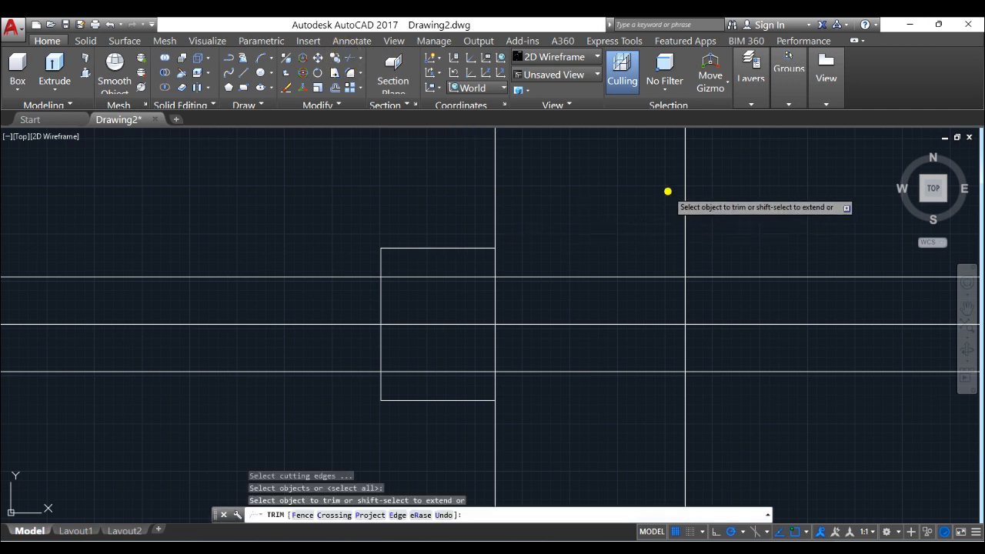
click(666, 192)
click(716, 193)
click(747, 248)
click(750, 429)
click(627, 441)
click(522, 449)
click(469, 448)
click(549, 183)
click(422, 178)
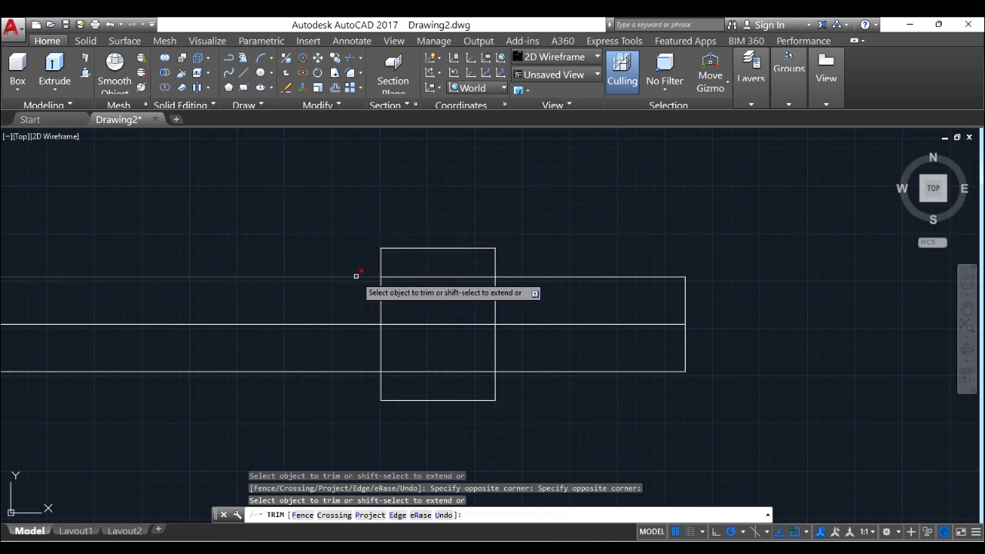
Trim the upper and lower construction lines inside the left section and the vertical line between them where the extension joins.
click(461, 276)
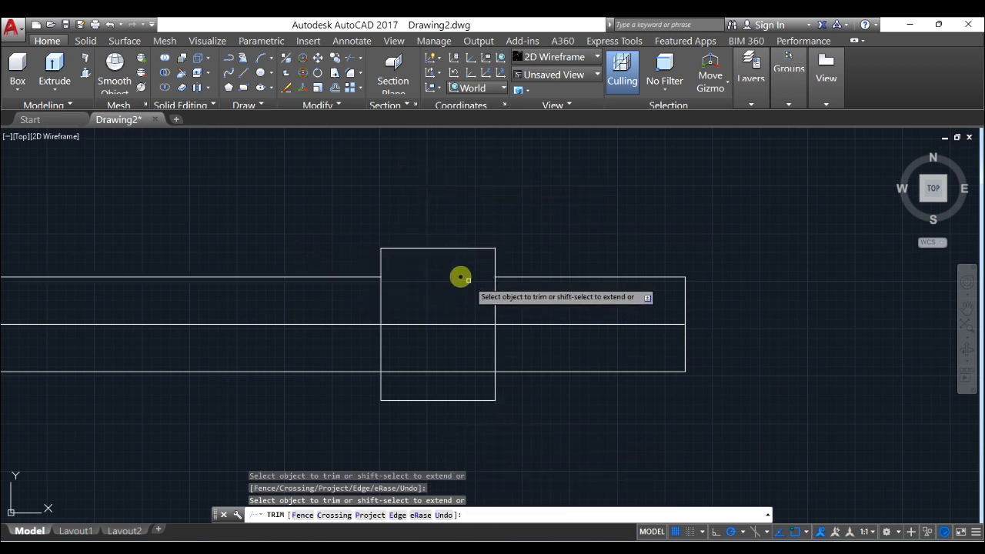
click(493, 299)
click(492, 346)
click(466, 371)
right_click(464, 309)
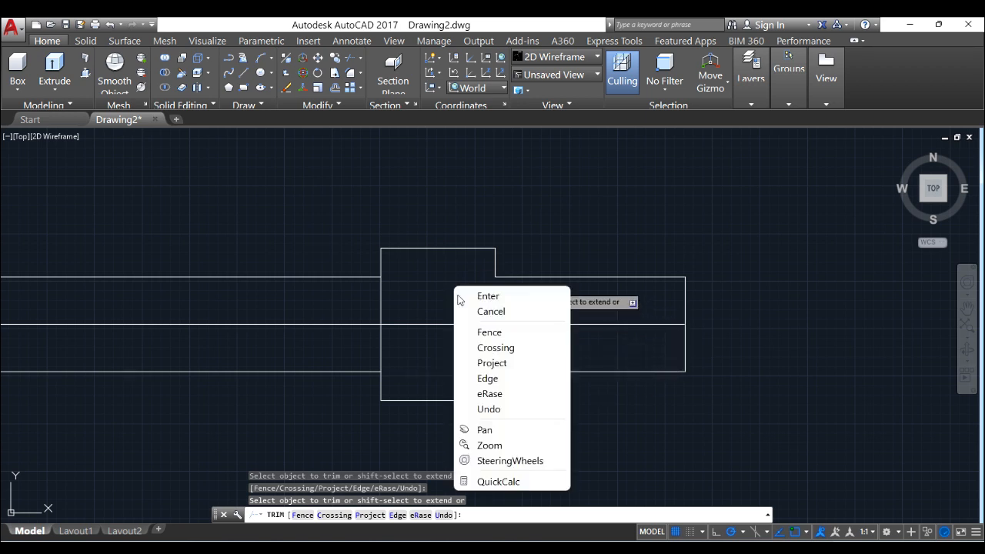
click(473, 292)
Erase the upper and lower construction line remnants left of the plate, keeping the middle line.
click(305, 244)
click(300, 290)
click(253, 362)
click(211, 428)
key(Delete)
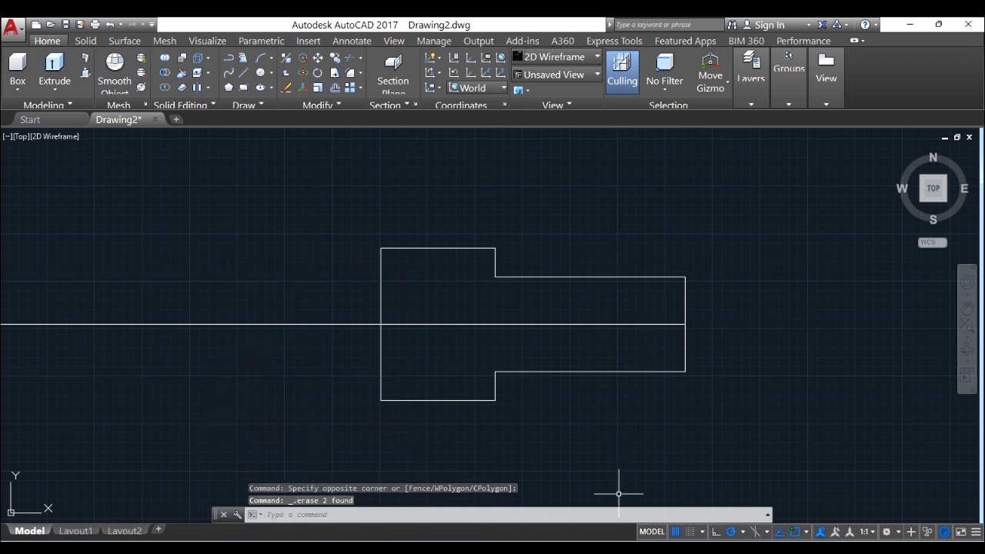
Check the reference image for the rectangular cutouts' dimensions, and redo the last erase.
key(alt+Tab)
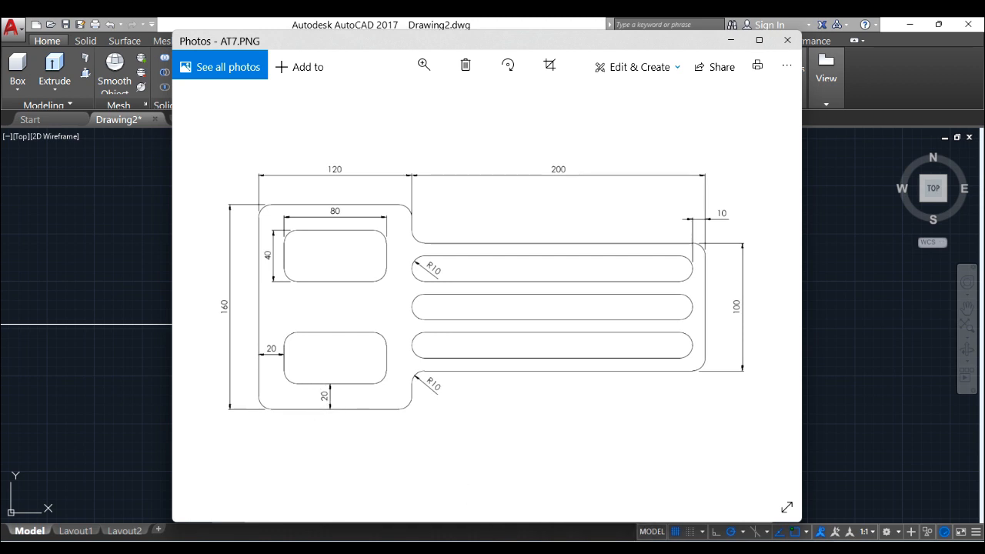
click(576, 549)
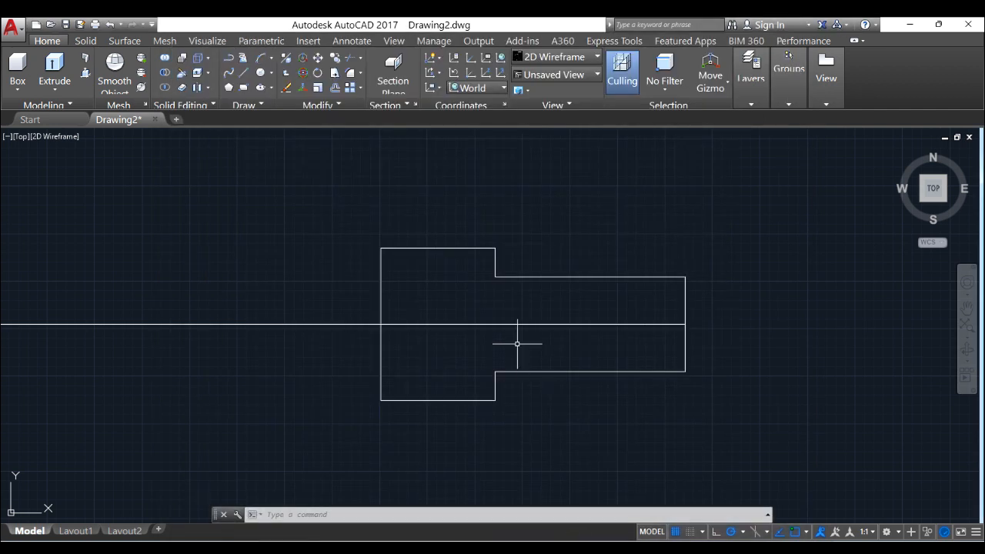
key(ctrl+y)
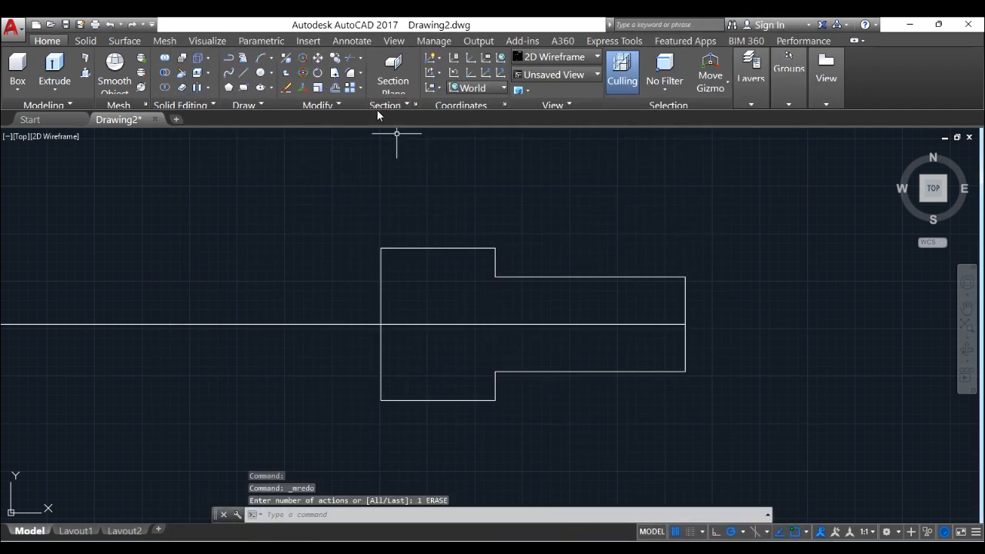
click(343, 83)
text(20)
key(Return)
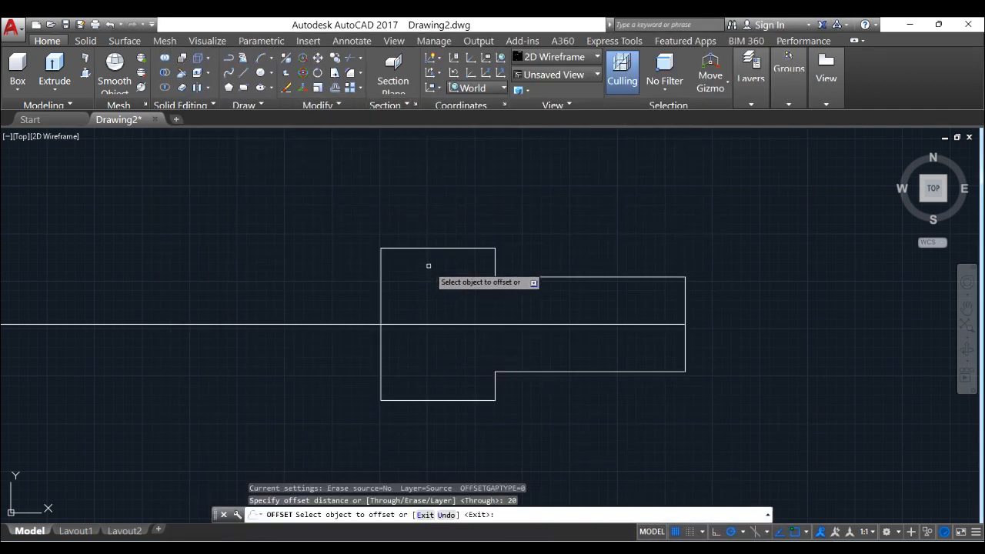
Offset the left section's top edge and left edge inward by 20.
click(336, 90)
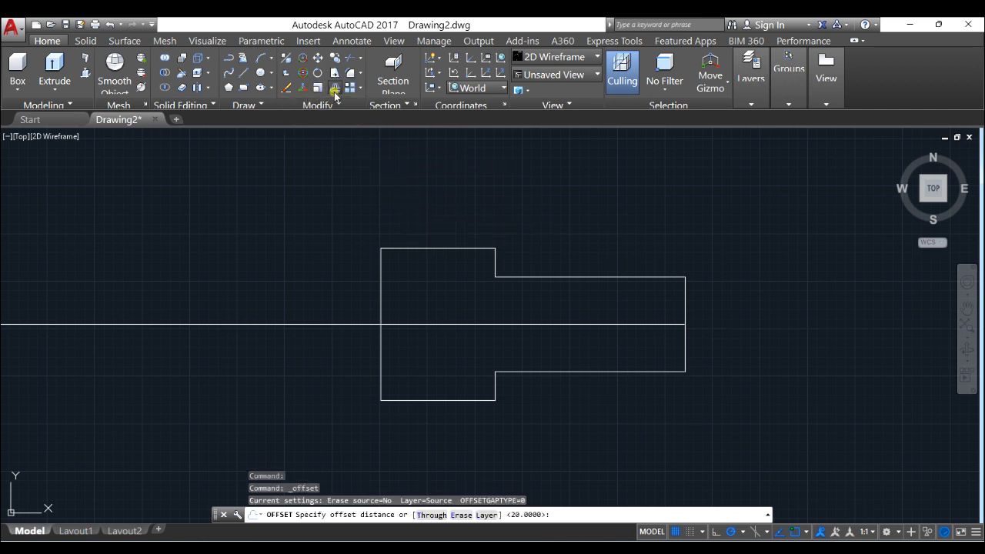
text(2)
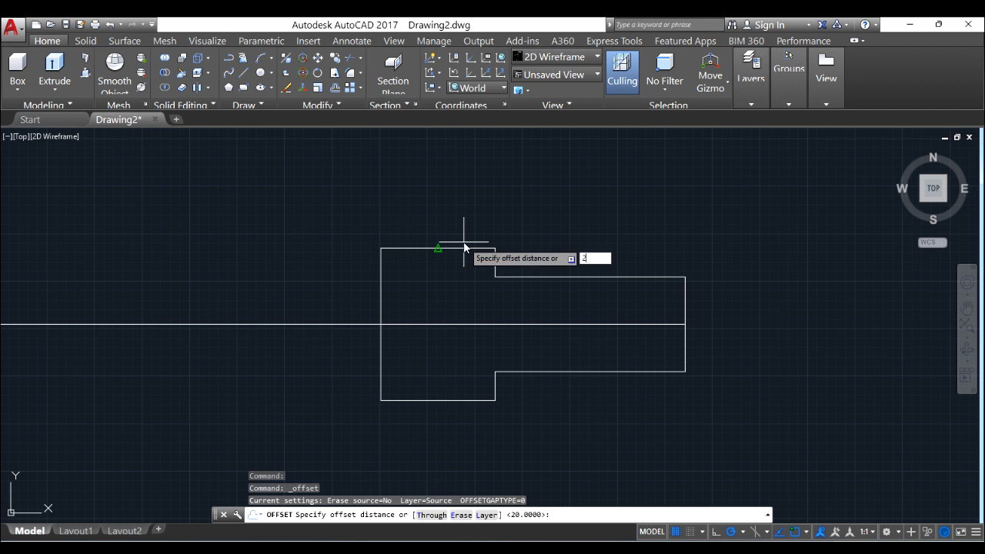
key(Return)
click(468, 247)
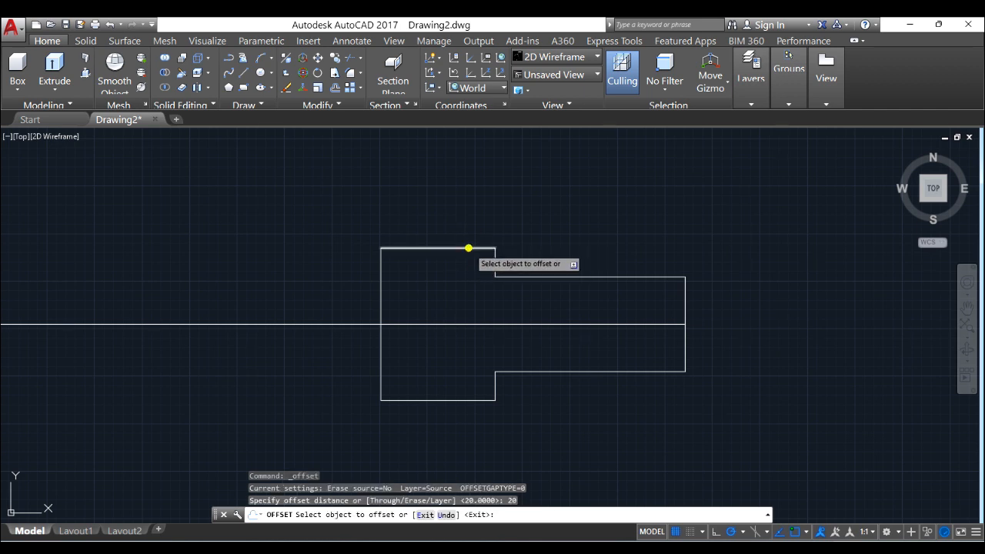
click(470, 305)
click(381, 285)
click(416, 286)
right_click(399, 183)
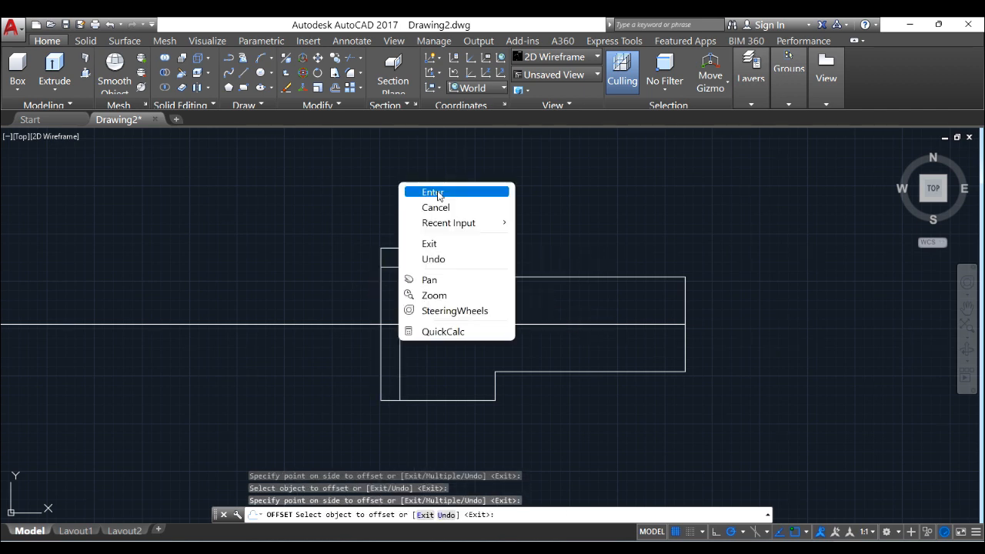
click(438, 192)
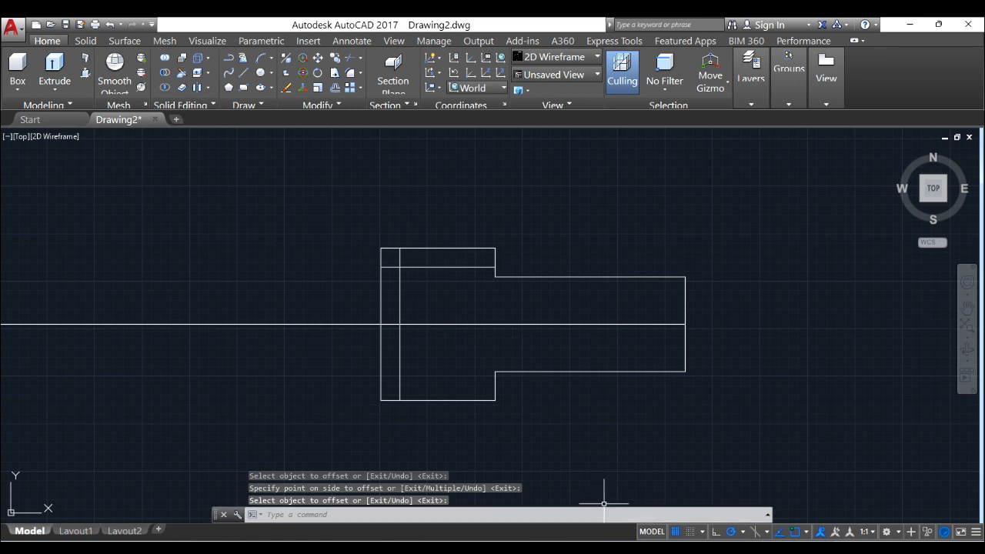
Check the reference image, and offset the inner horizontal line below the top edge by 40 downward.
click(602, 546)
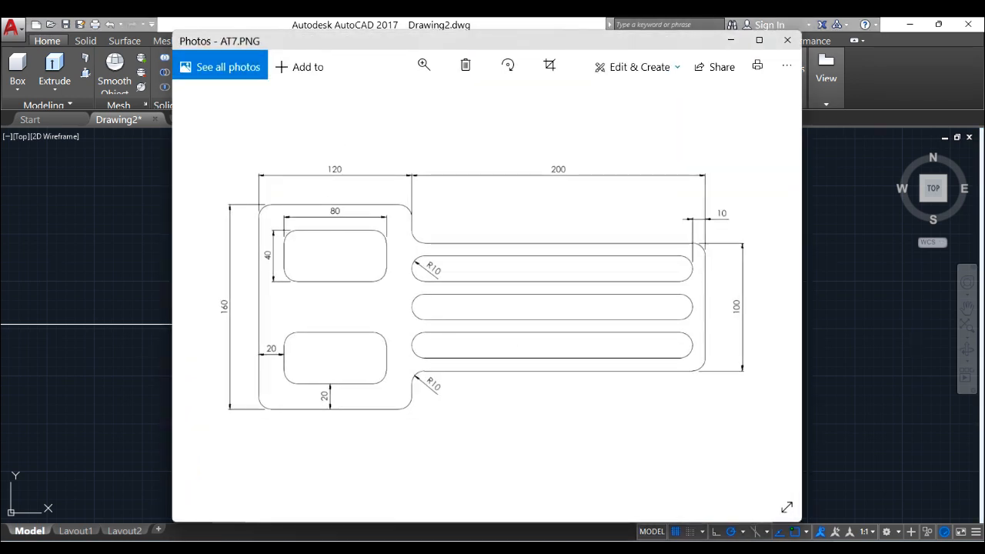
click(603, 546)
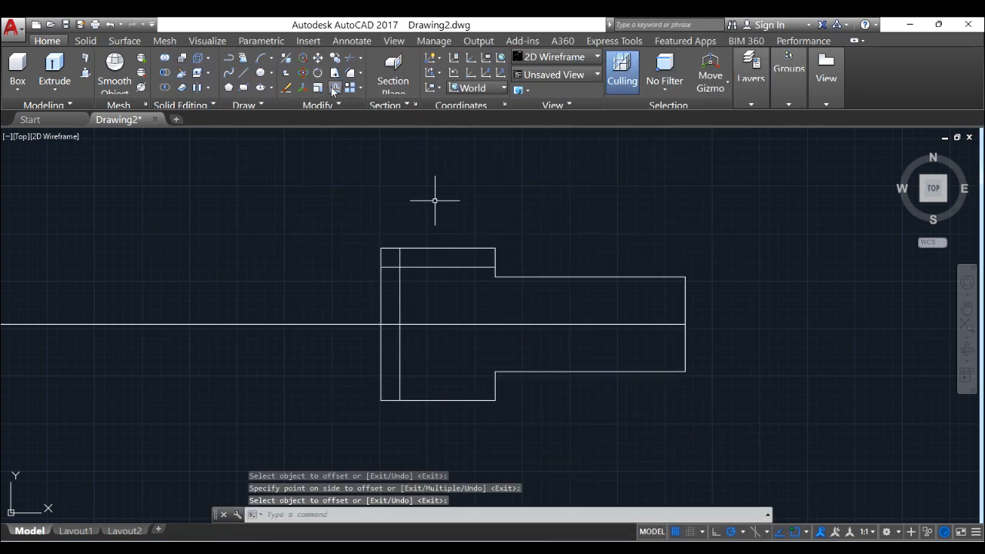
click(334, 87)
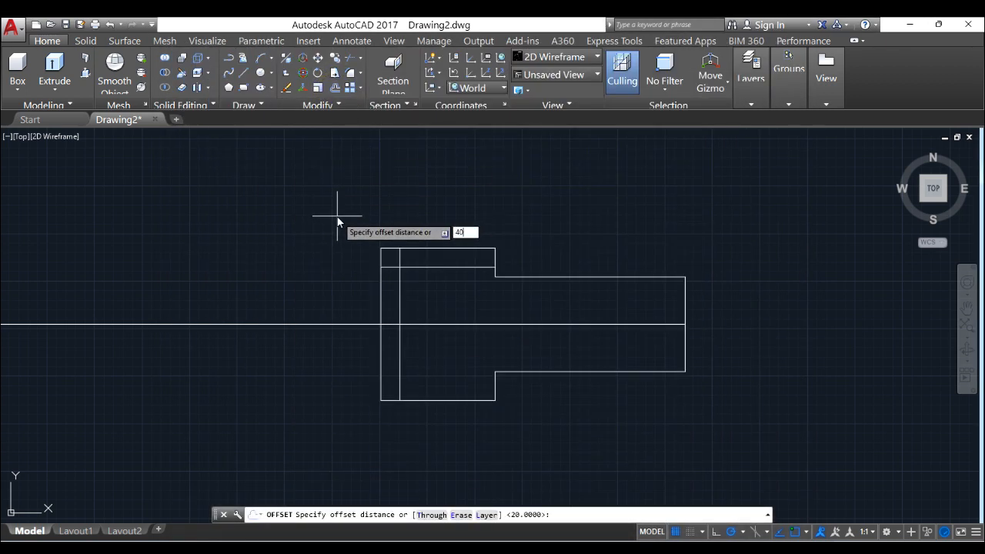
text(40)
key(Return)
click(436, 266)
click(431, 310)
key(ctrl+z)
Offset the inner vertical line beside the left edge by 80 to its right.
click(402, 291)
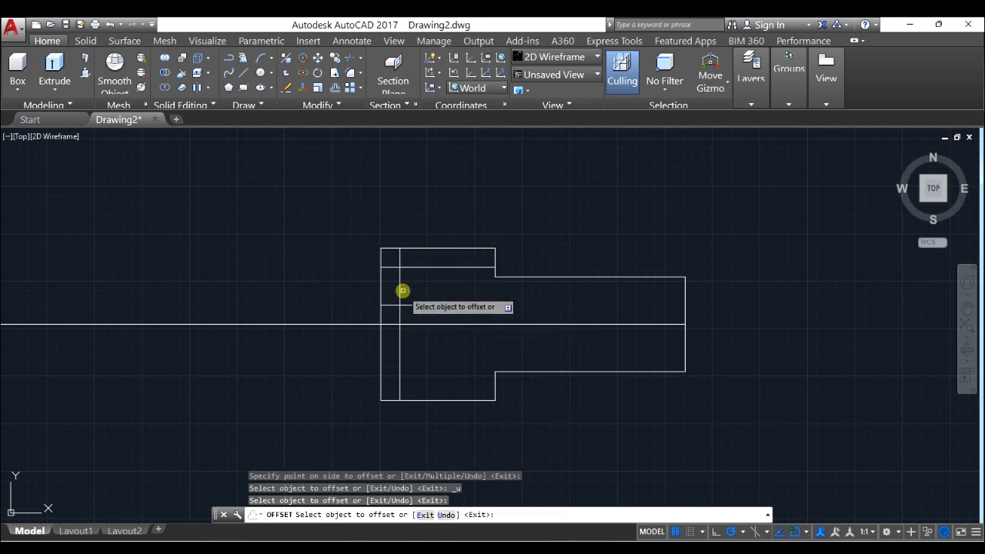
click(401, 290)
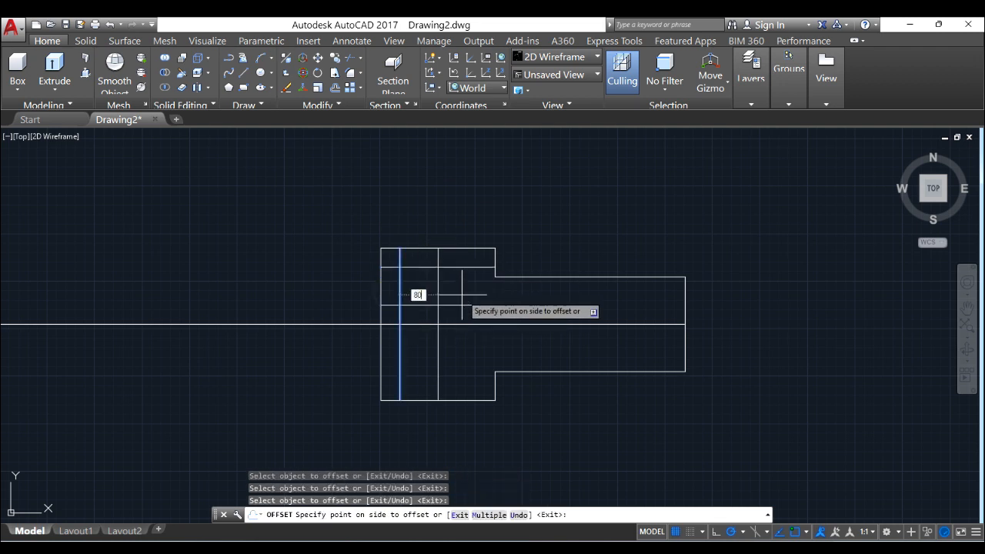
text(80)
key(Return)
right_click(445, 299)
click(462, 309)
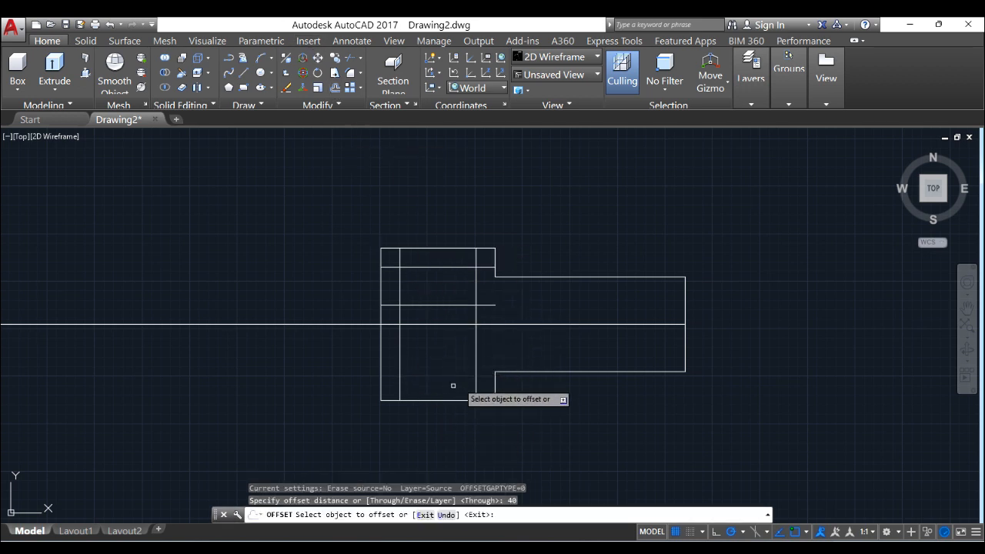
Trim the overhanging ends of the offset lines to leave the upper 80 by 40 rectangular cutout.
click(350, 58)
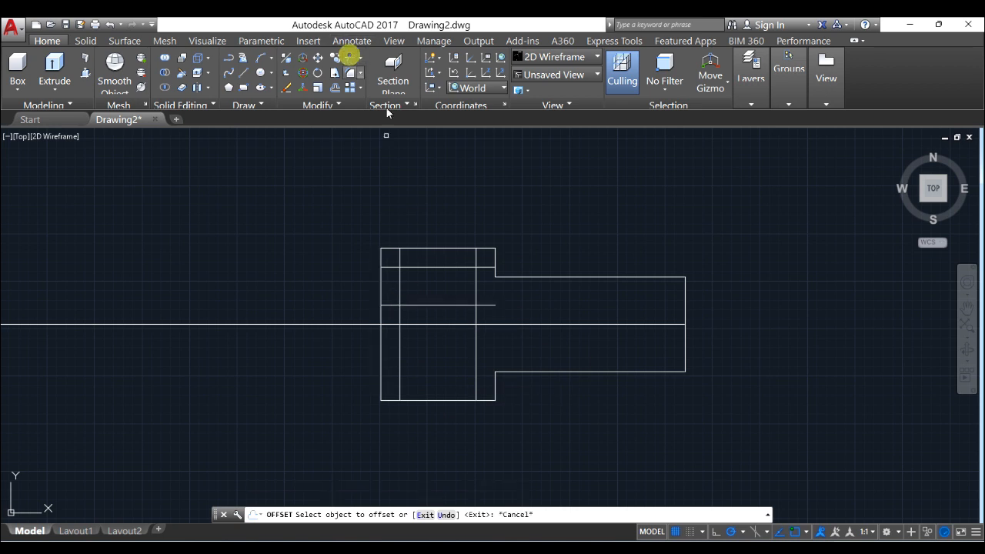
key(Return)
click(396, 259)
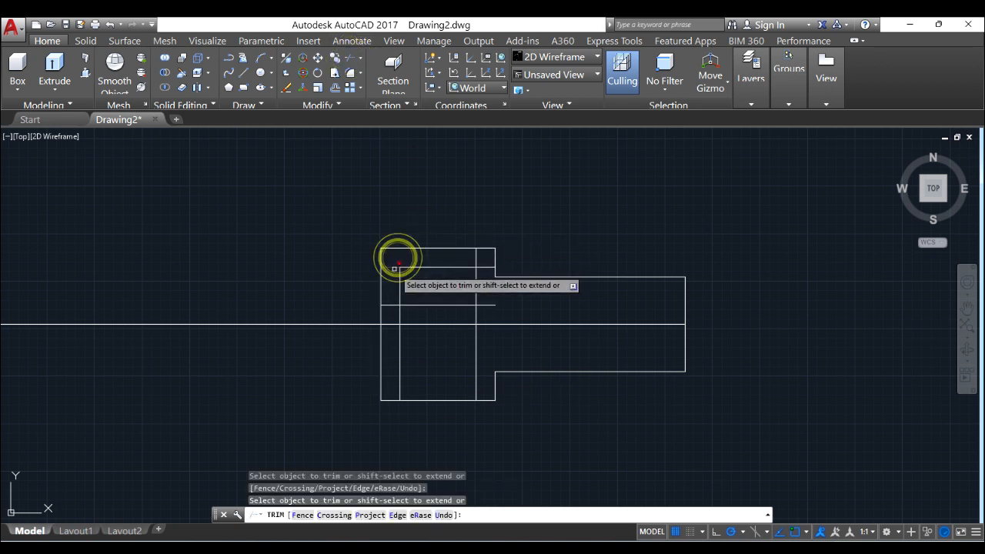
click(393, 266)
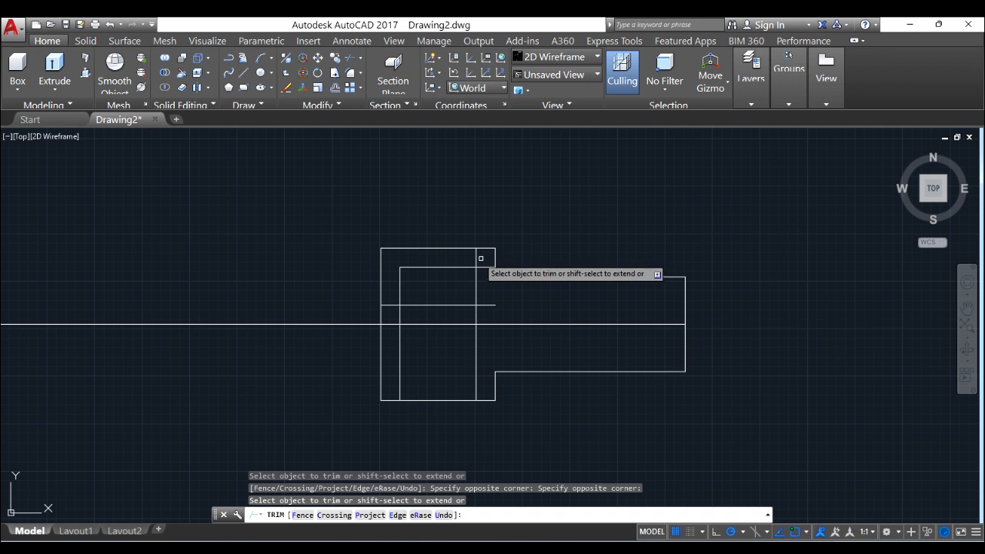
click(476, 257)
click(485, 267)
click(474, 314)
click(487, 306)
click(393, 314)
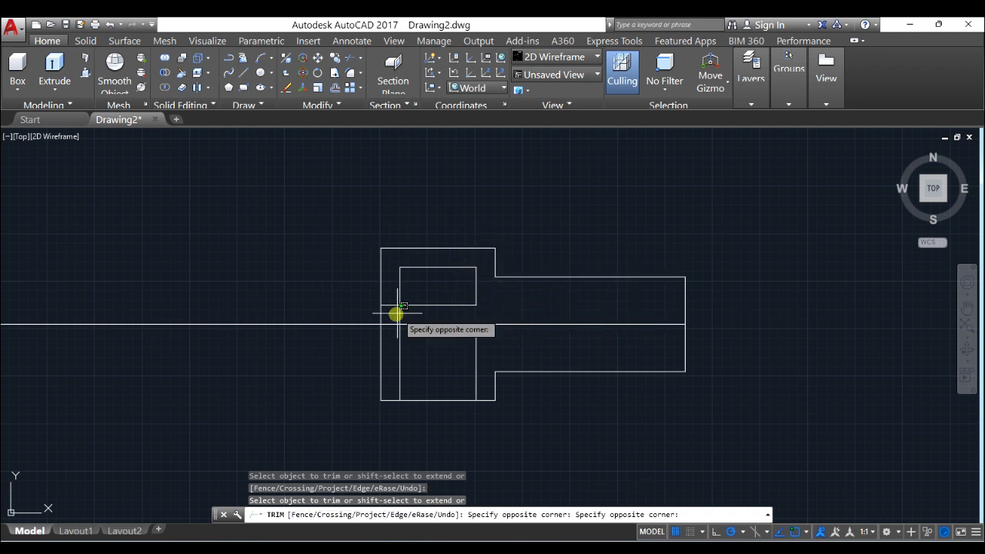
click(403, 318)
click(389, 303)
right_click(426, 213)
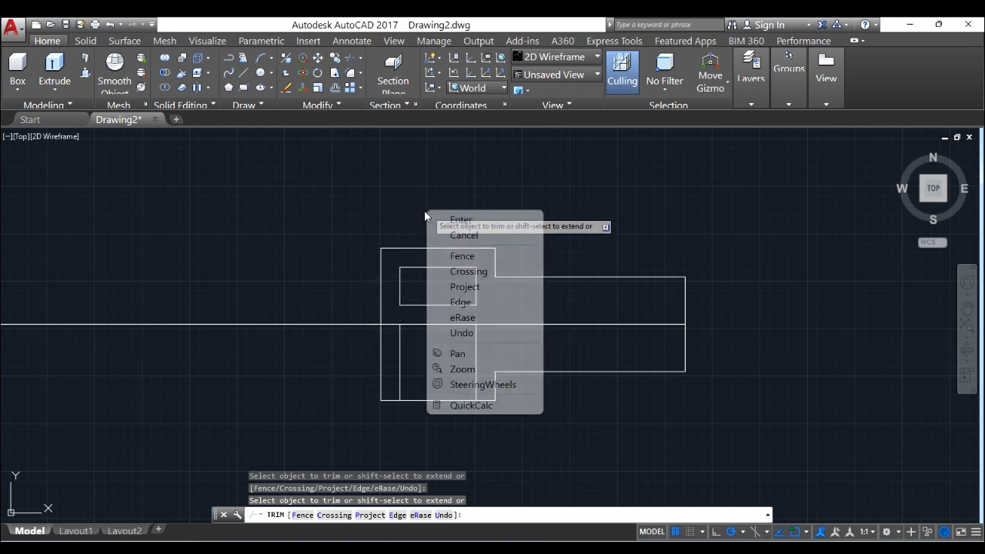
click(454, 218)
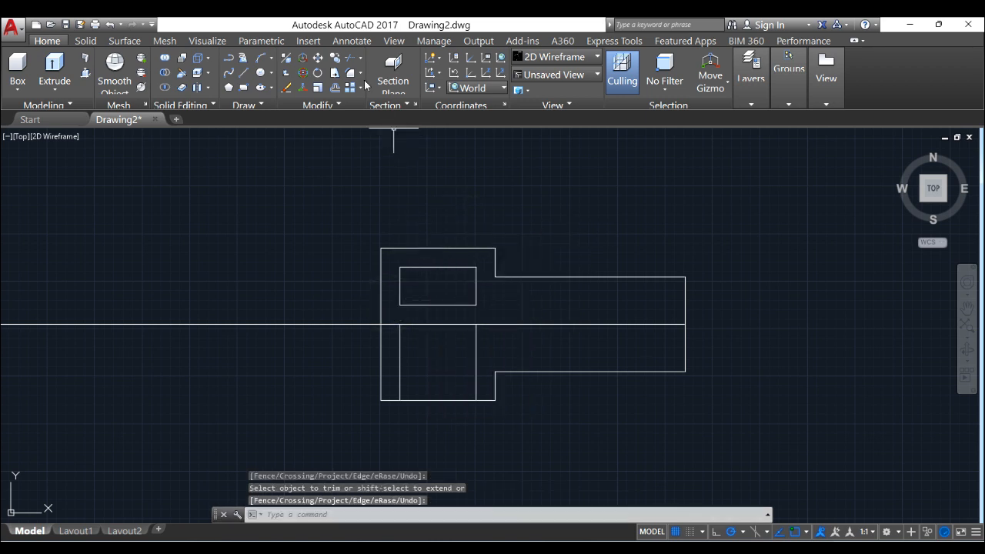
Offset the left section's bottom edge by 20 upward, and offset the resulting line by 40 upward.
click(333, 90)
text(2)
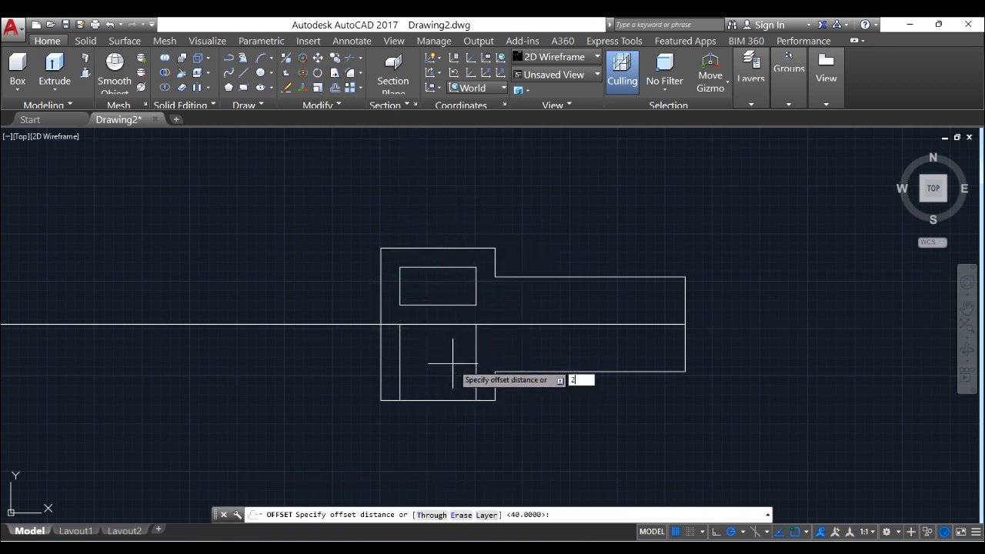
text(0)
key(Return)
click(452, 401)
click(451, 370)
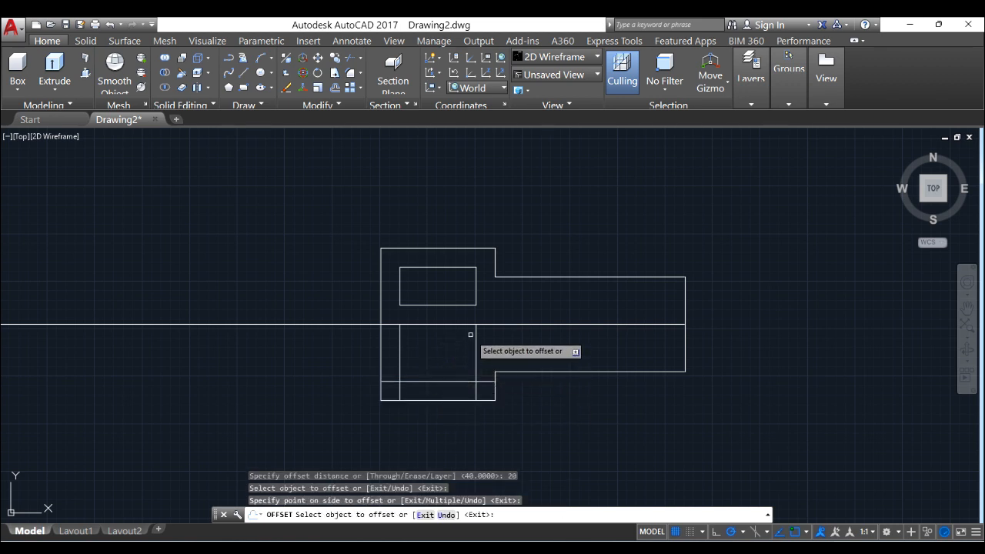
click(437, 373)
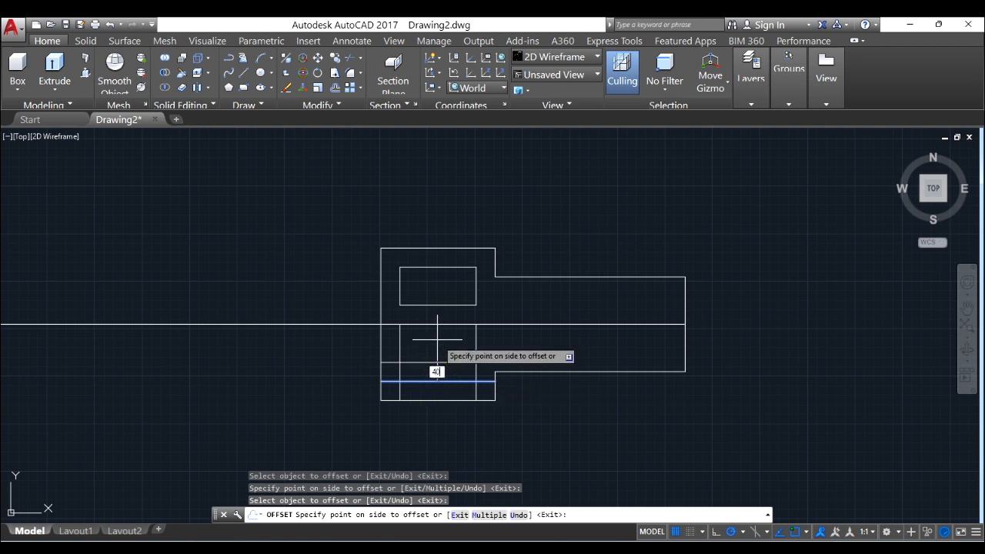
key(Return)
right_click(442, 340)
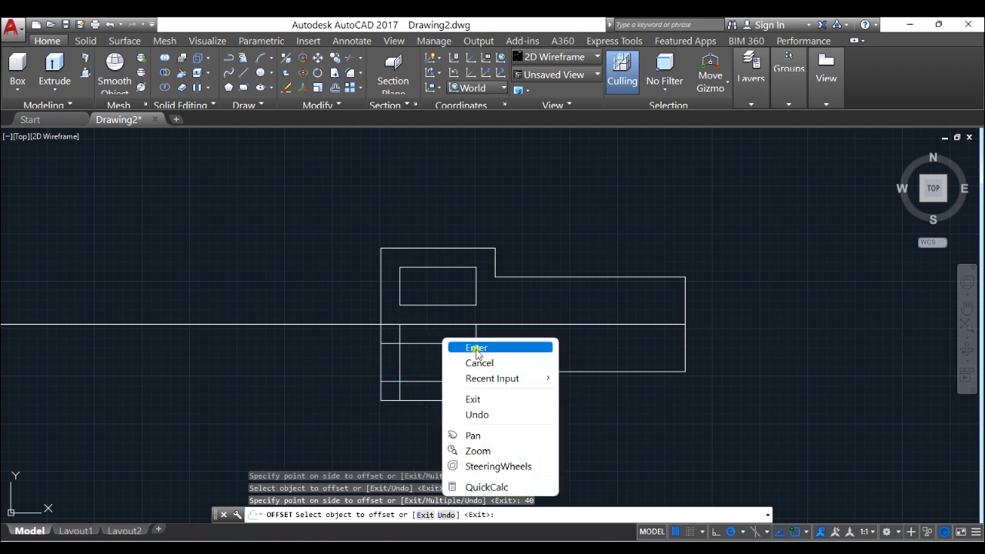
Trim the overhanging ends of the offset lines in the left section to leave the lower 80 by 40 rectangular cutout.
click(476, 349)
click(343, 60)
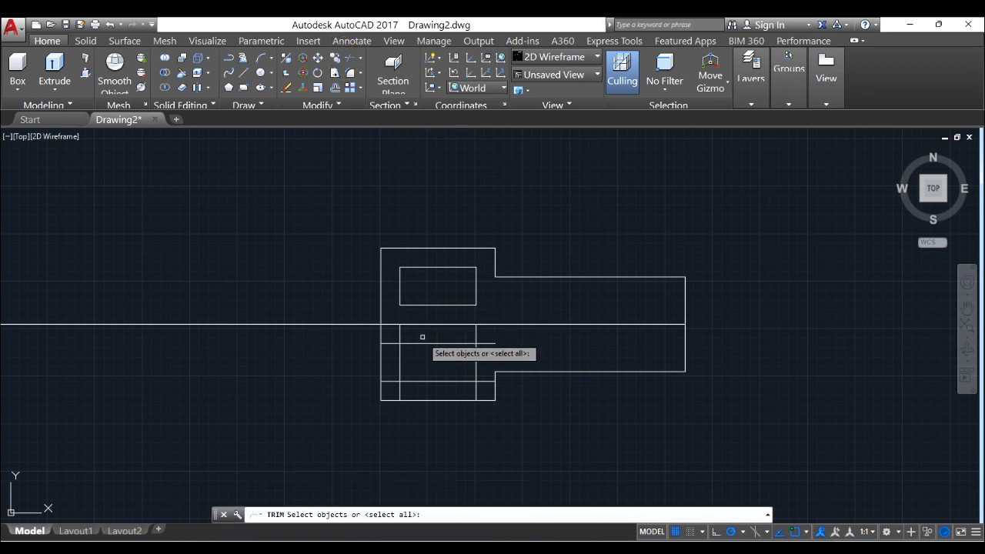
key(Return)
click(391, 342)
click(485, 344)
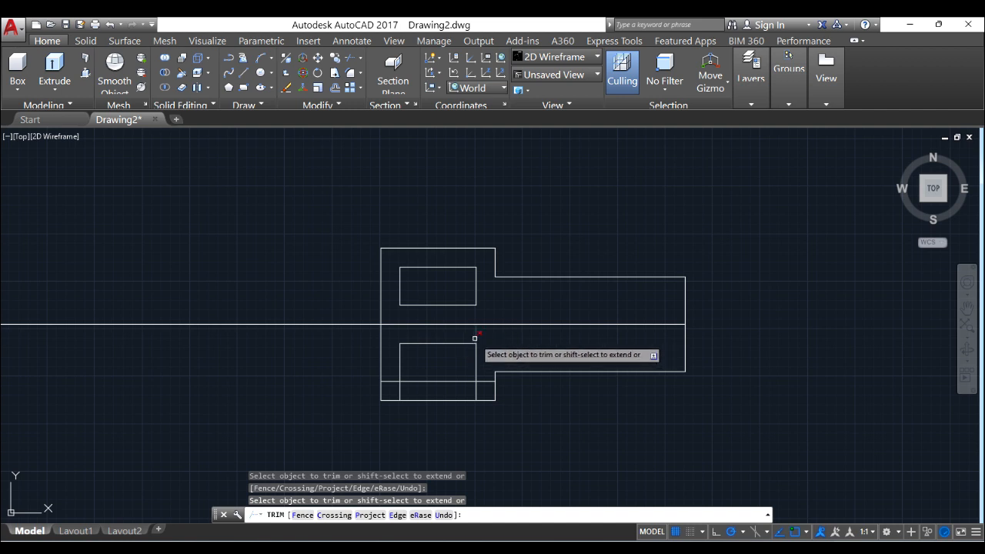
click(480, 390)
click(396, 389)
click(391, 380)
click(389, 371)
right_click(523, 208)
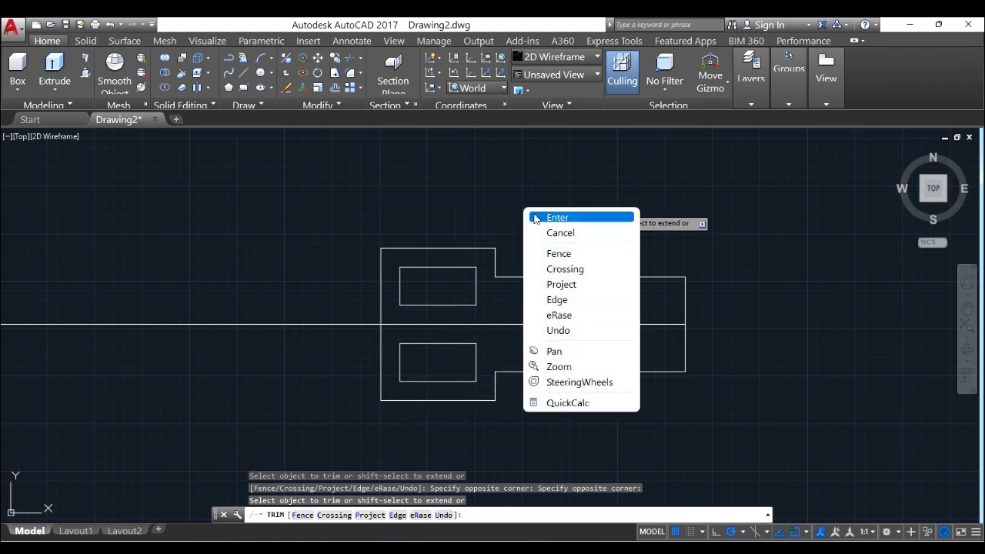
click(541, 219)
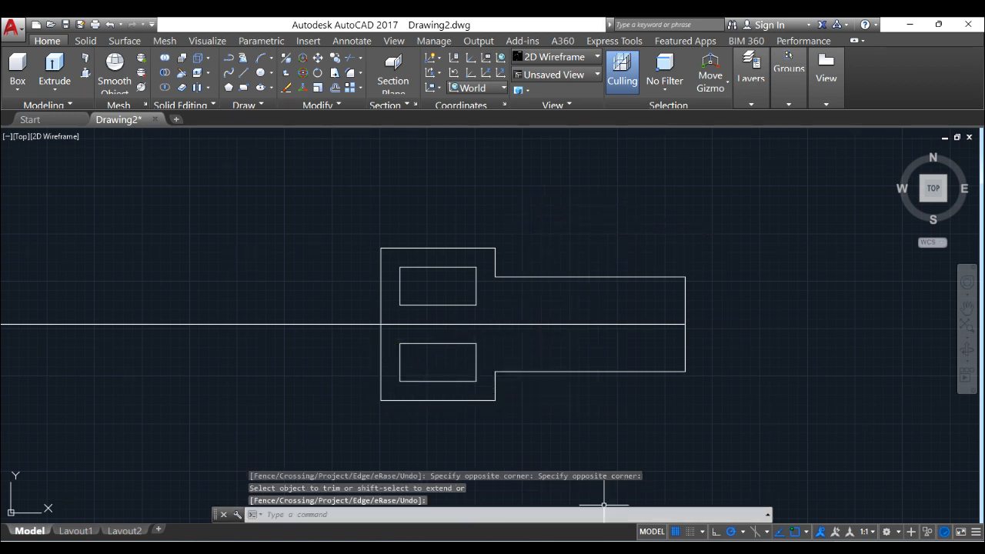
Check the reference image, and offset the plate's right edge by 10 inward.
key(alt+Tab)
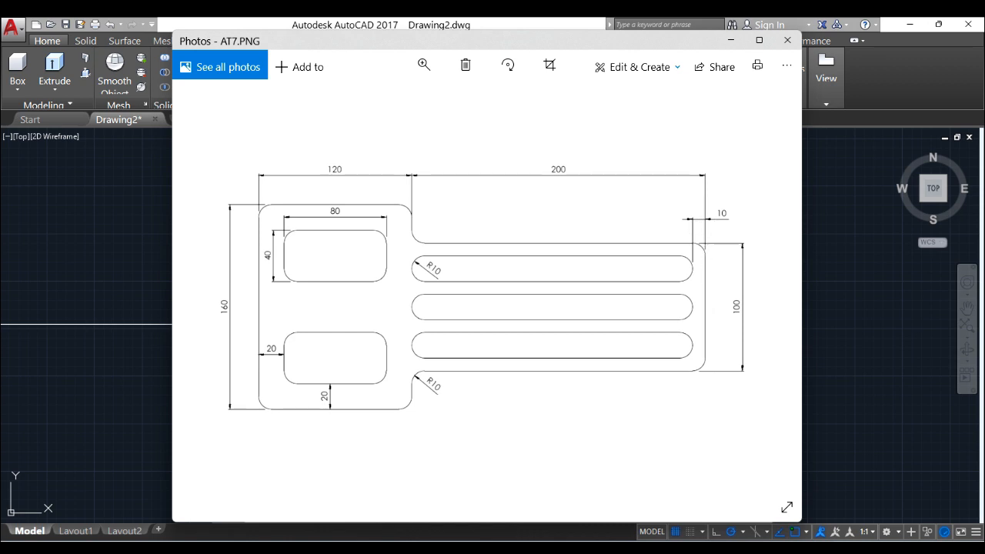
click(600, 543)
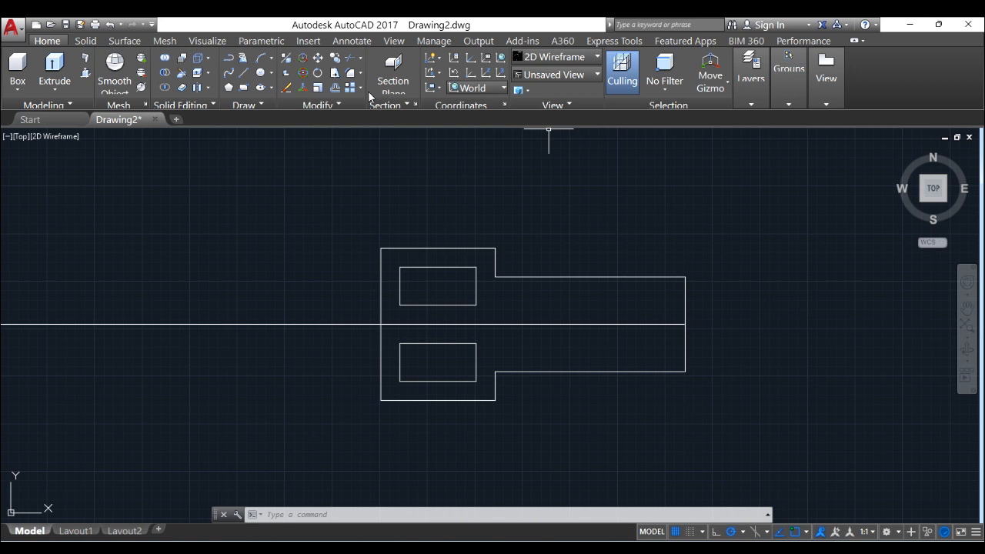
click(339, 88)
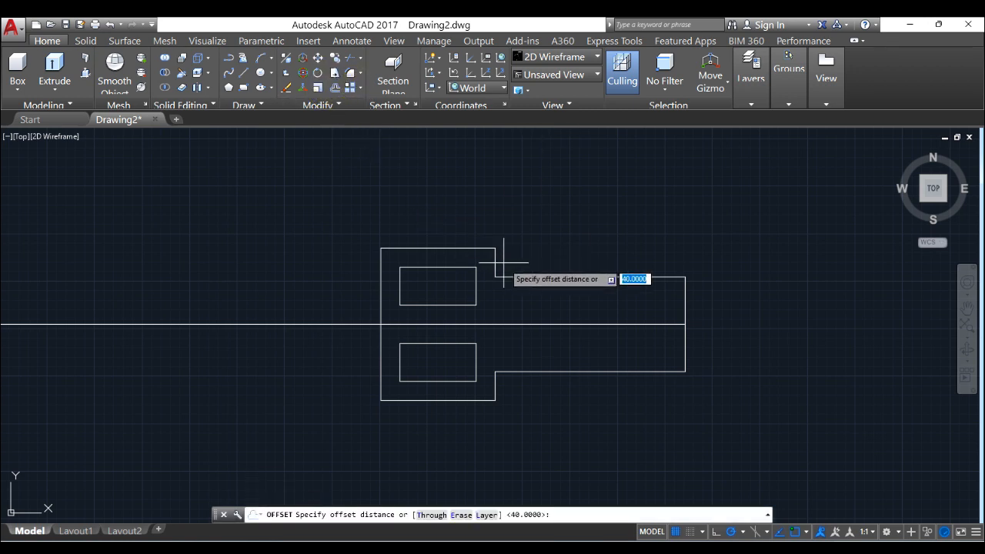
text(10)
key(Return)
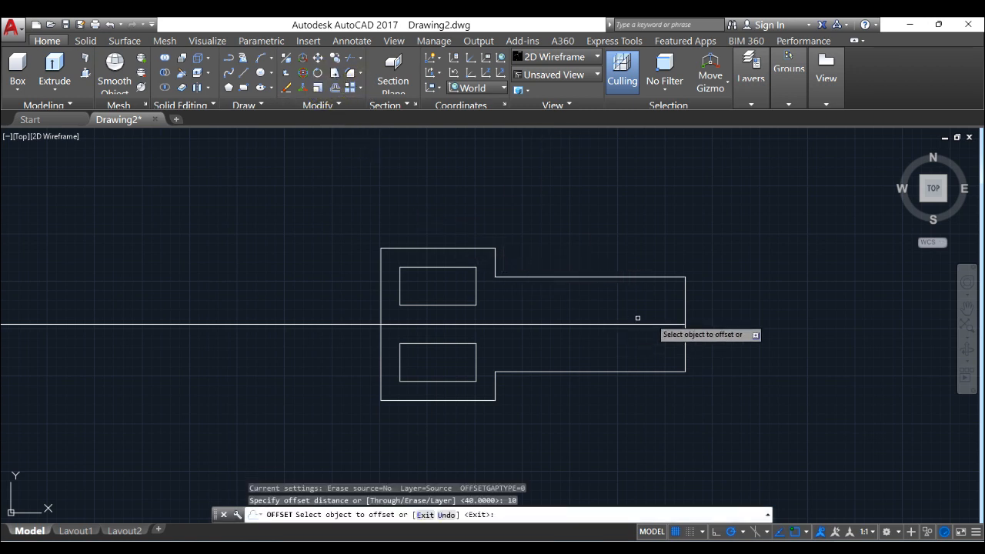
click(685, 307)
click(647, 304)
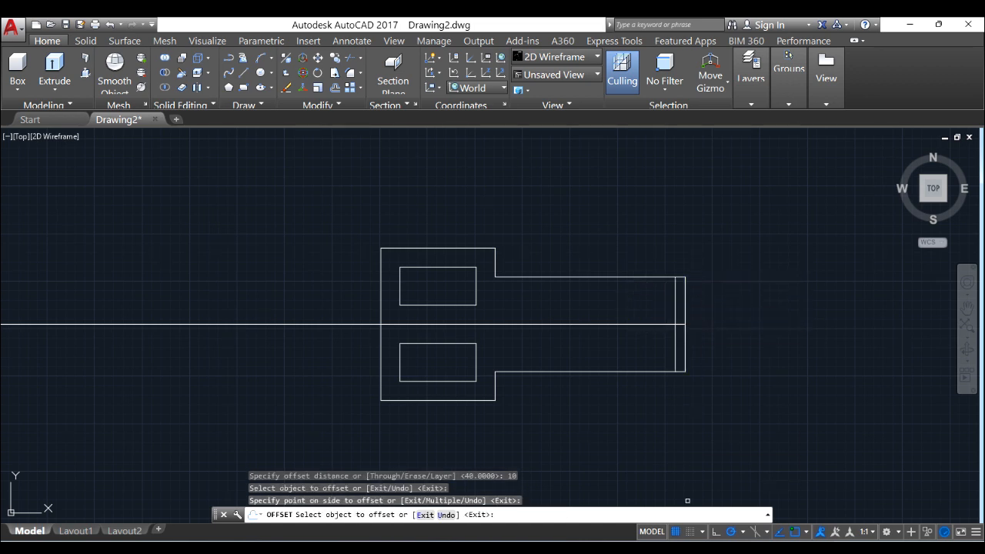
Check the reference image, offset the right section's top edge by 10 downward, and offset the resulting line by 20 downward for the upper slot.
key(alt+Tab)
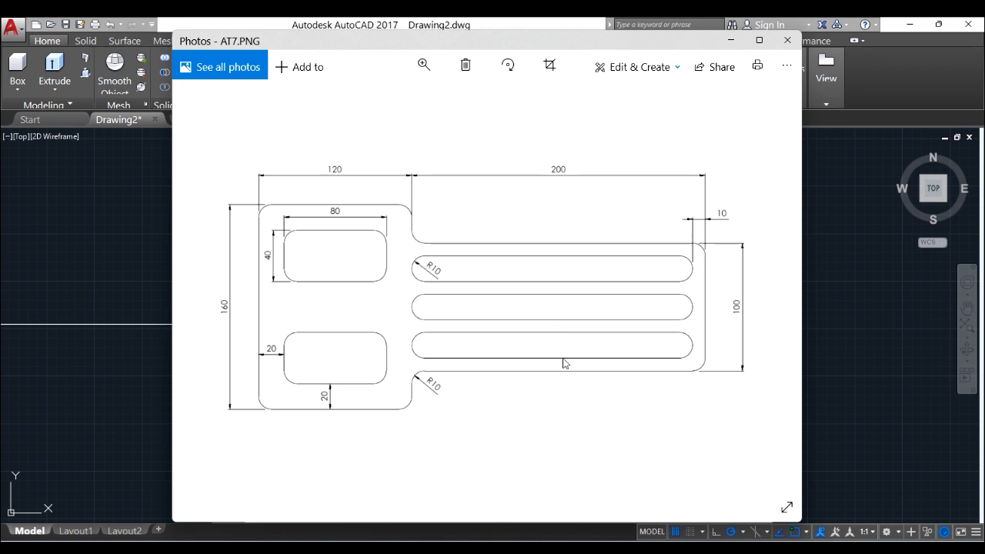
click(730, 40)
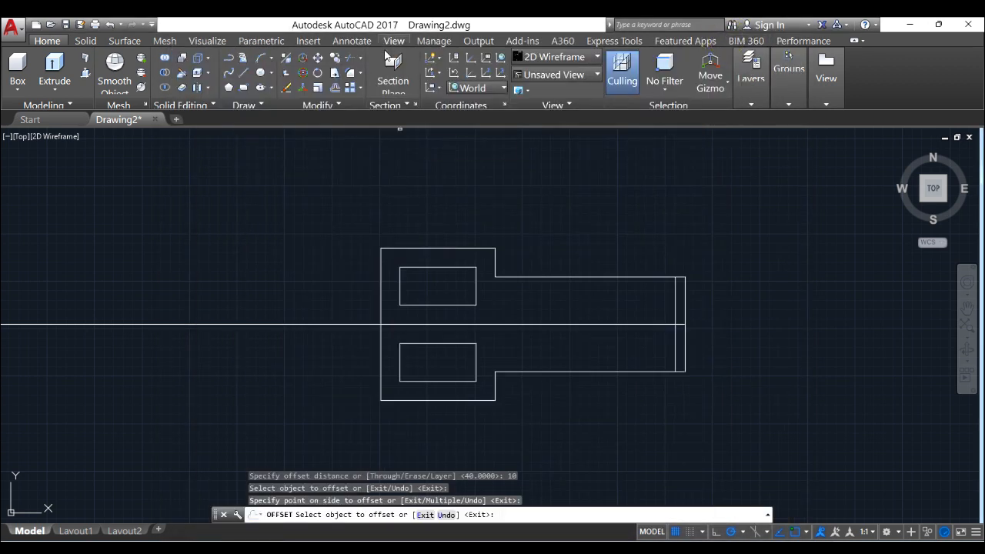
click(334, 88)
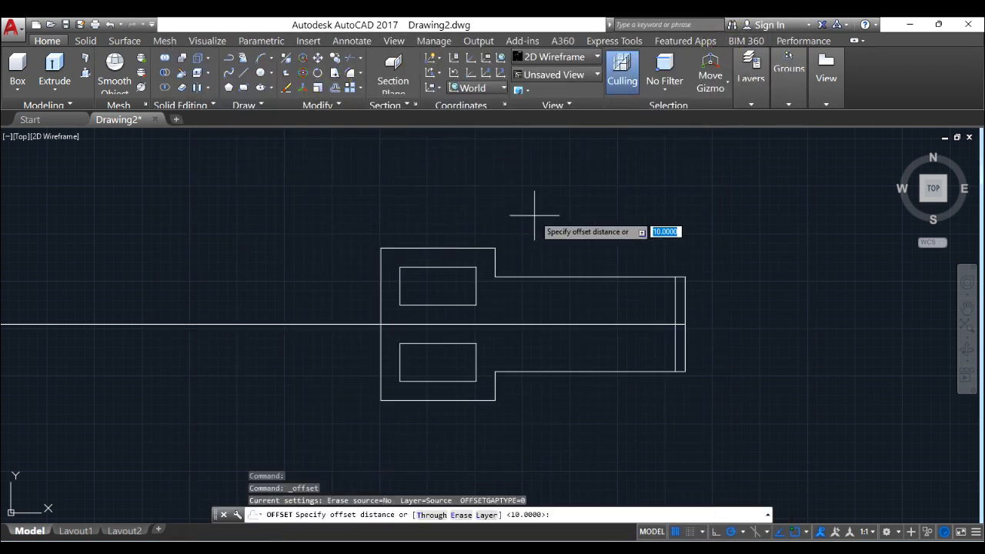
key(Return)
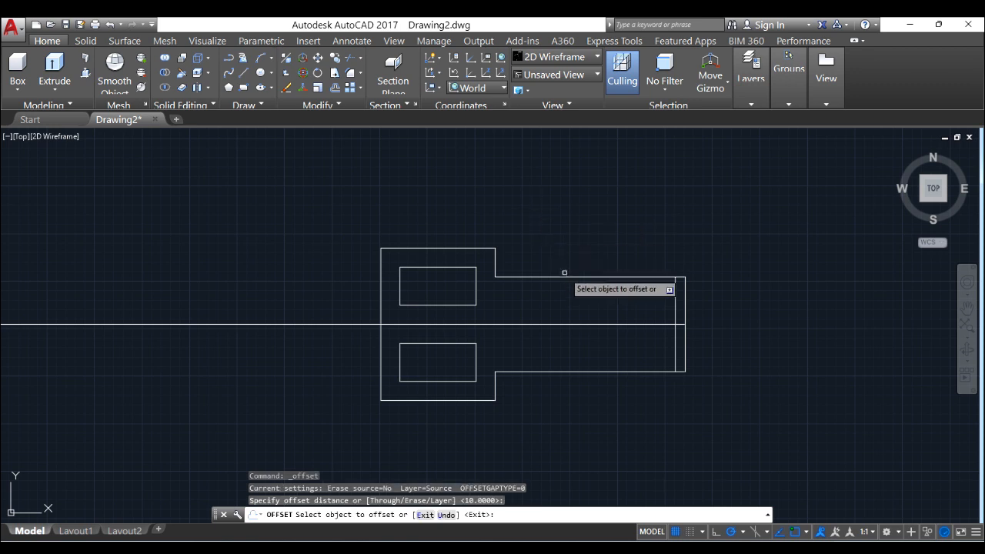
click(565, 277)
click(565, 291)
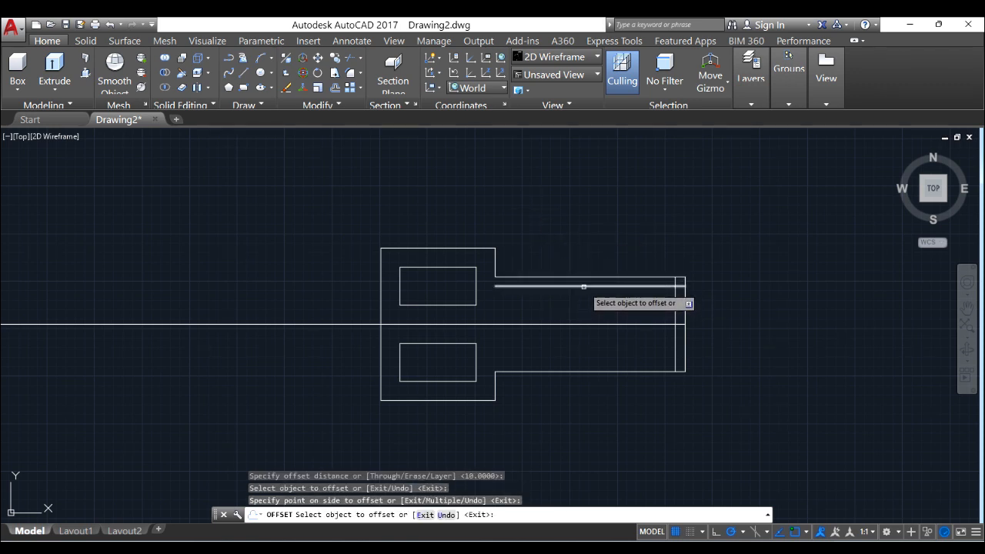
click(584, 287)
text(2)
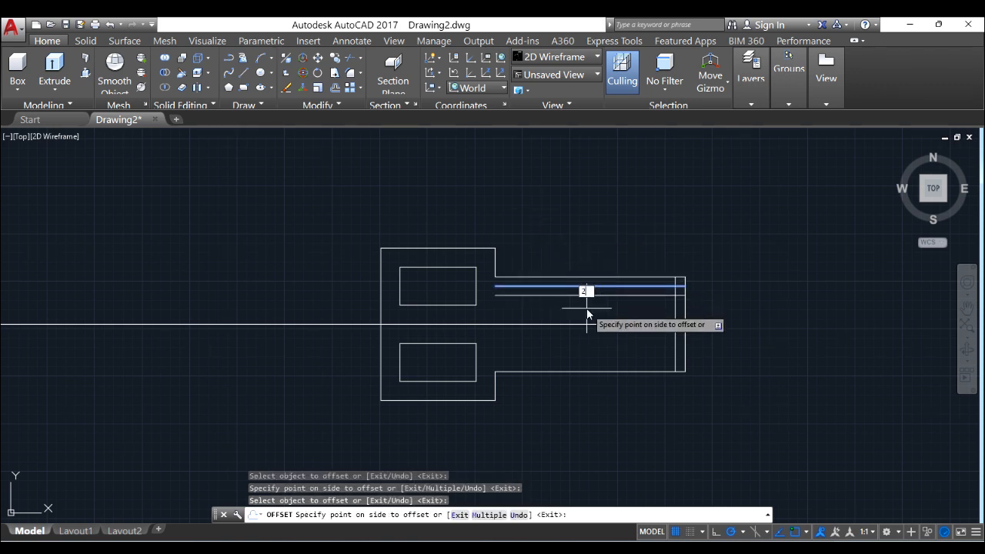
key(Return)
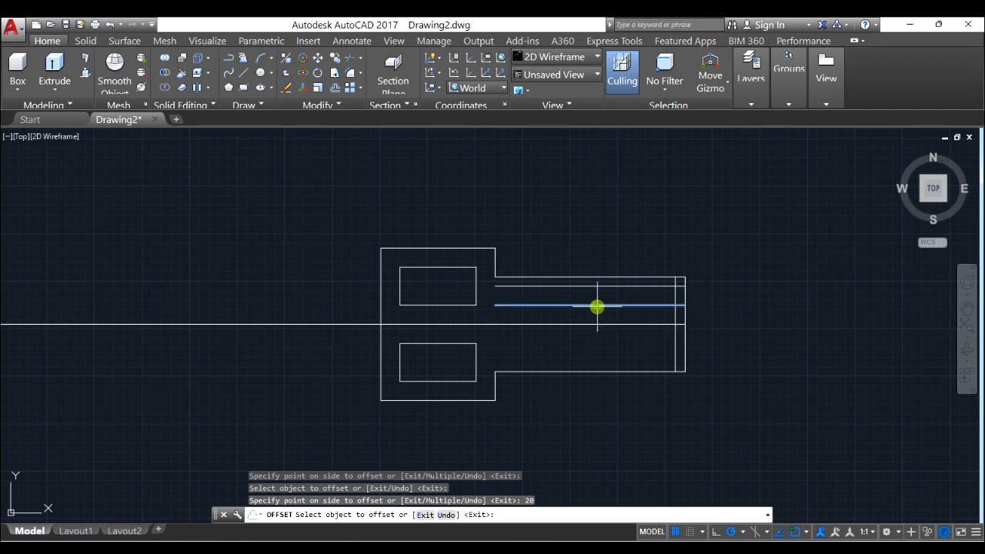
Offset the upper slot's lower line by 10 downward, and offset the resulting line by 20 downward for the middle slot.
click(596, 306)
click(593, 317)
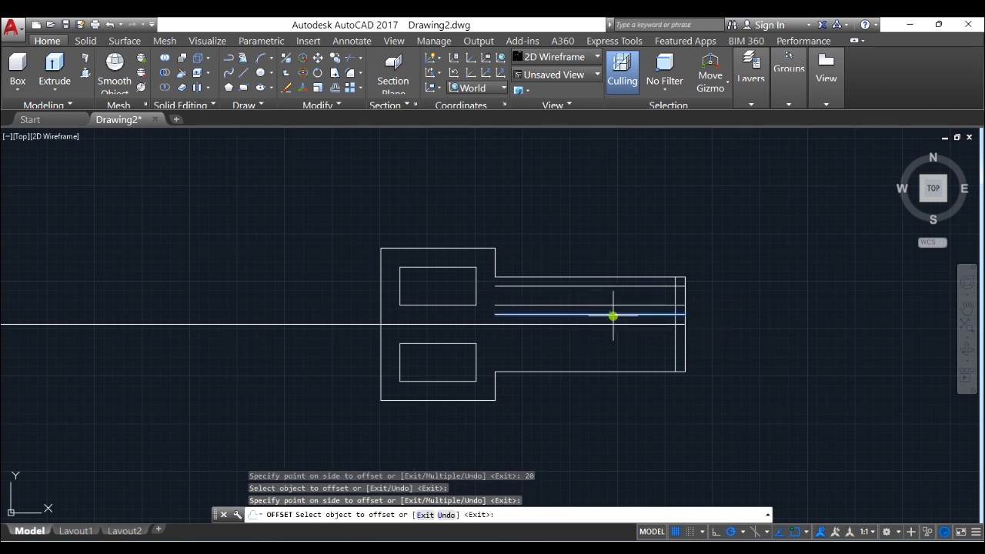
click(611, 316)
text(20)
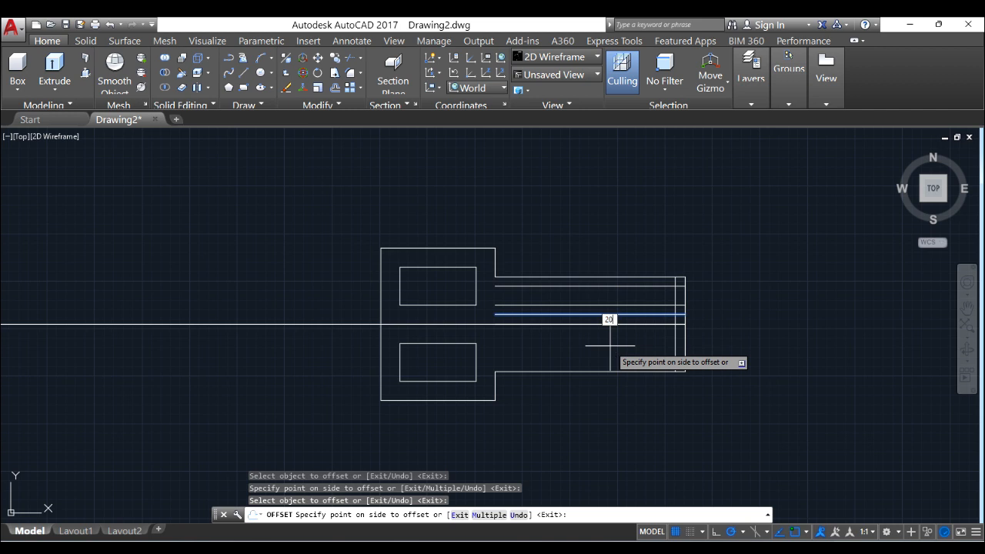
key(Return)
Offset the middle slot's lower line by 10 downward, and offset the resulting line by 20 downward for the lower slot.
click(604, 334)
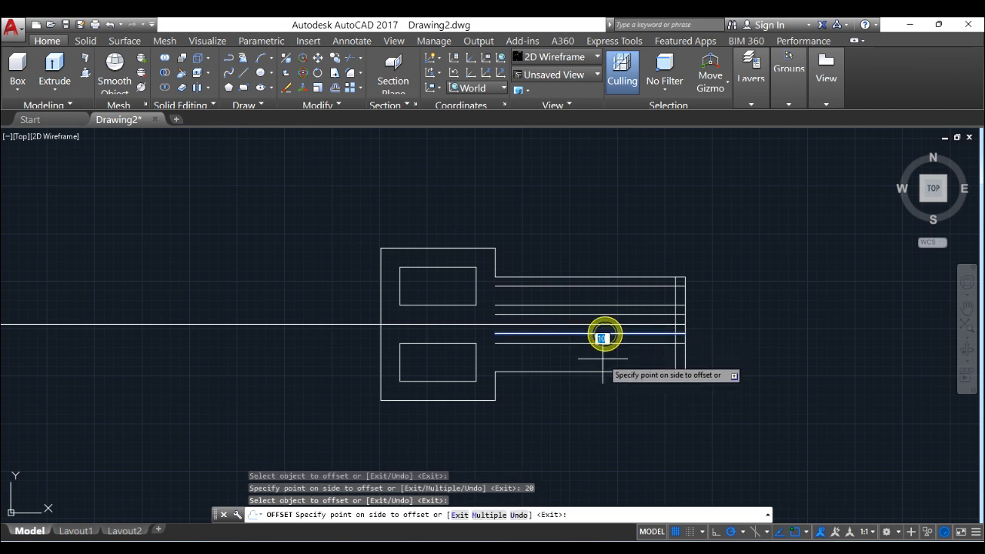
click(600, 359)
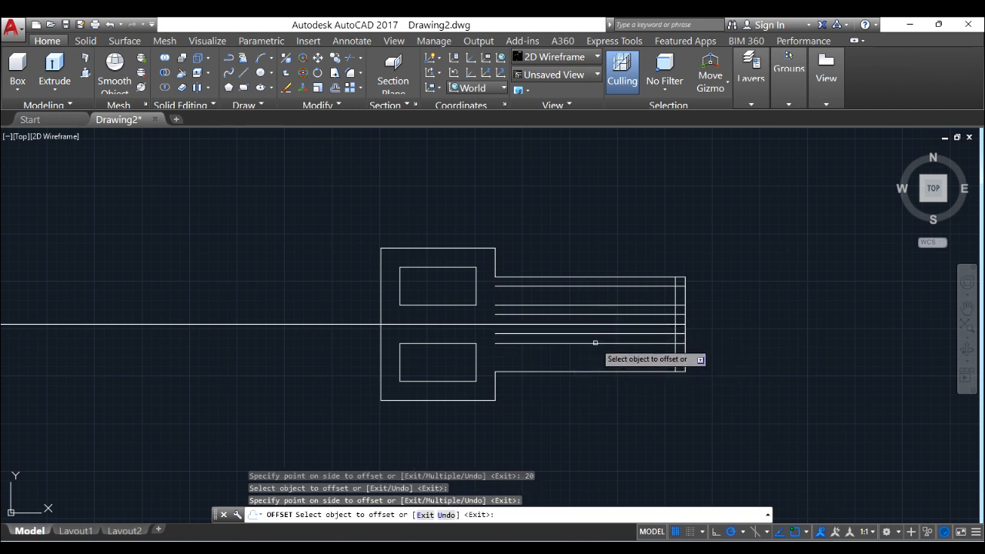
click(595, 342)
text(2)
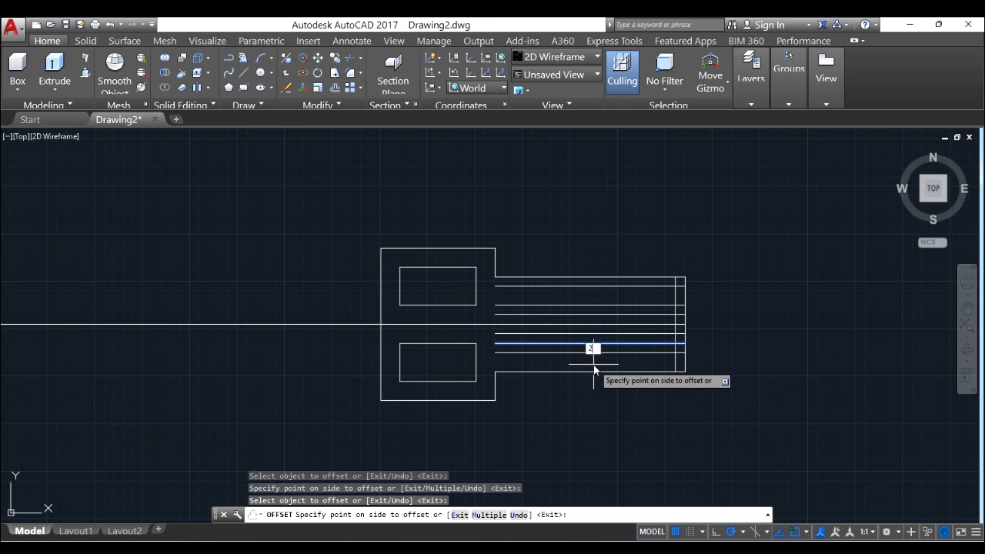
text(0)
key(Return)
right_click(620, 284)
click(646, 291)
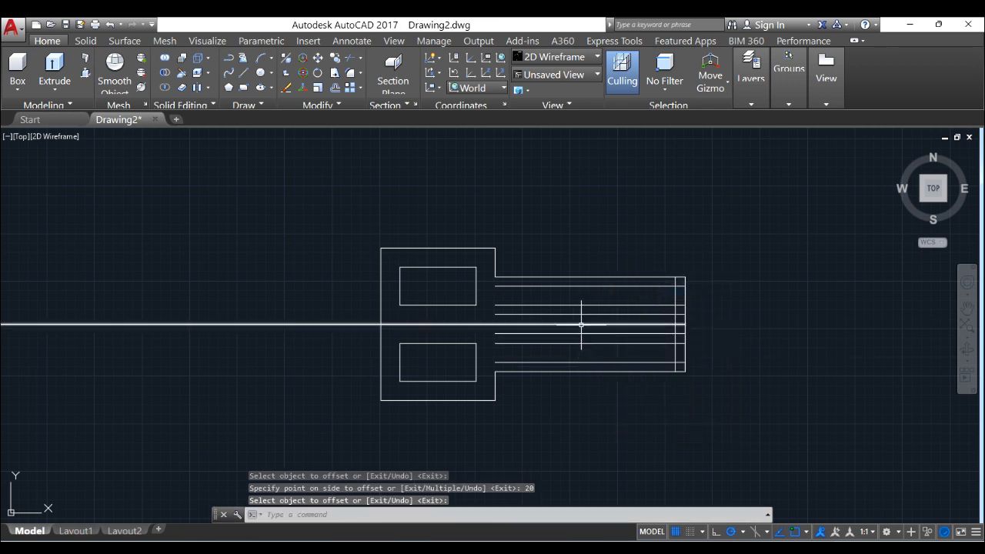
Delete the long horizontal centre line, and trim the slot lines where they extend past the inner vertical line near the right edge.
click(582, 325)
key(Delete)
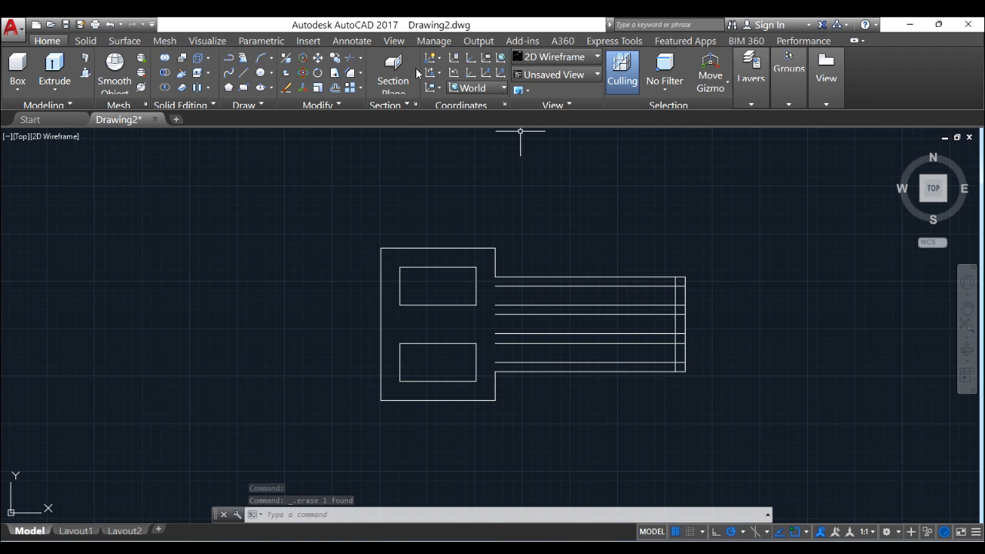
click(348, 59)
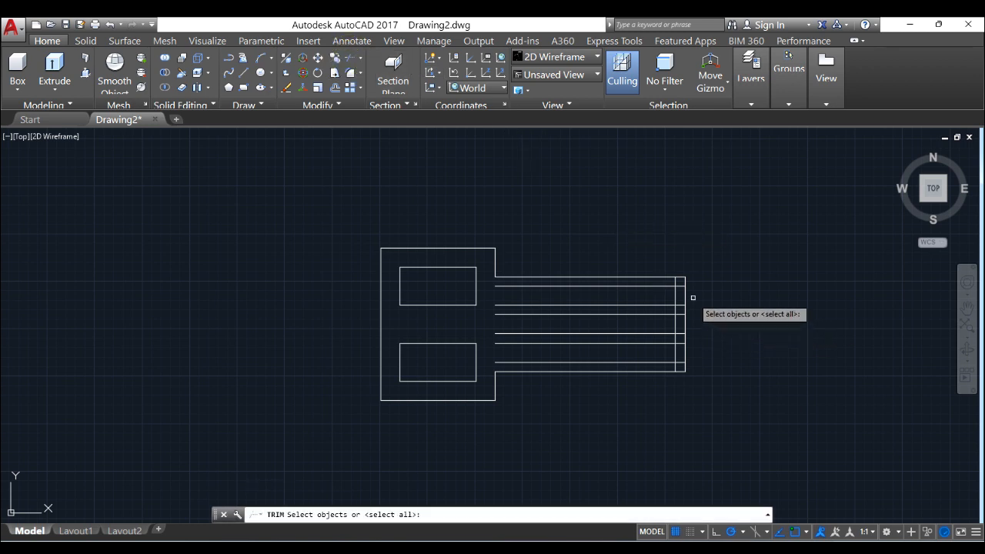
scroll(692, 300, up, 2)
key(Return)
click(670, 273)
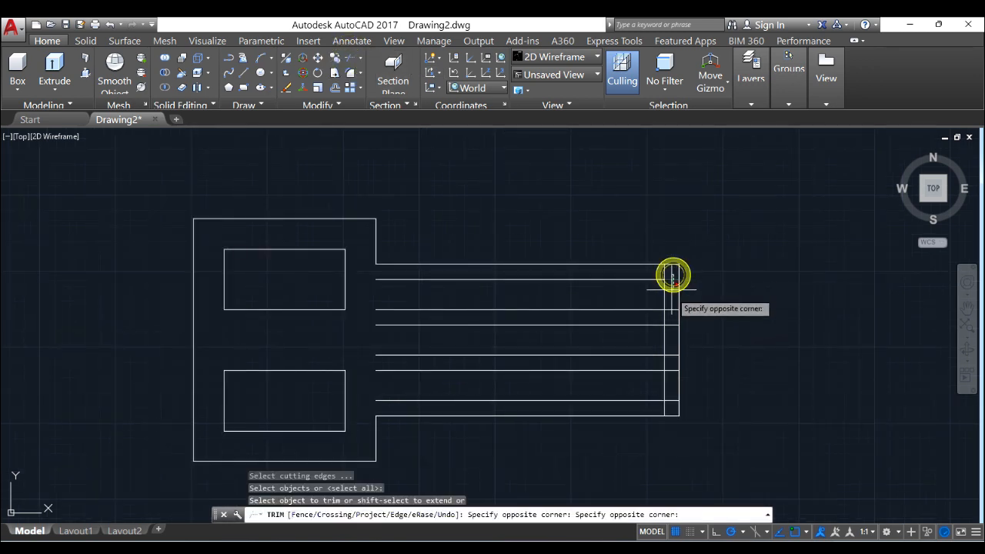
click(673, 406)
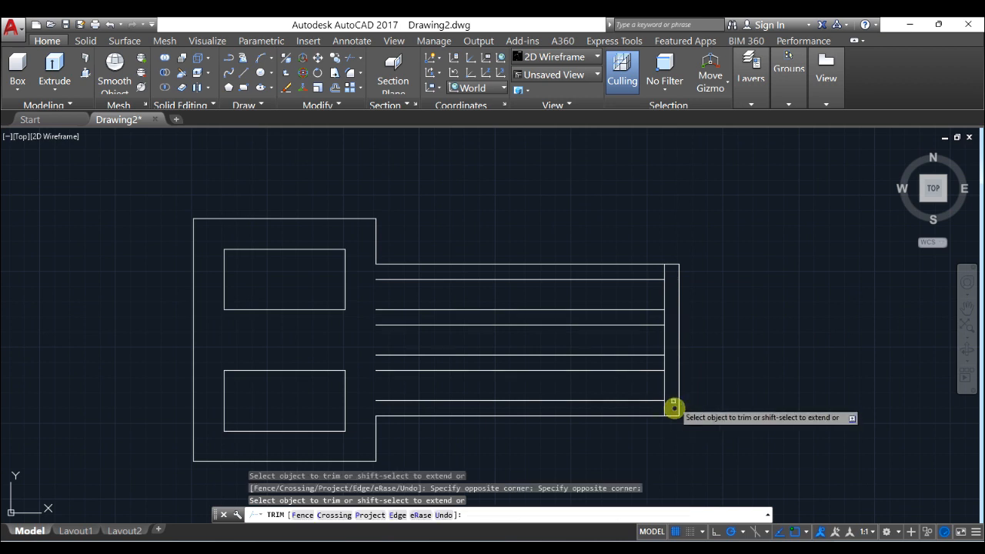
Trim the inner vertical line above, between and below the slots so that it only closes their right ends.
click(665, 272)
click(664, 318)
click(664, 362)
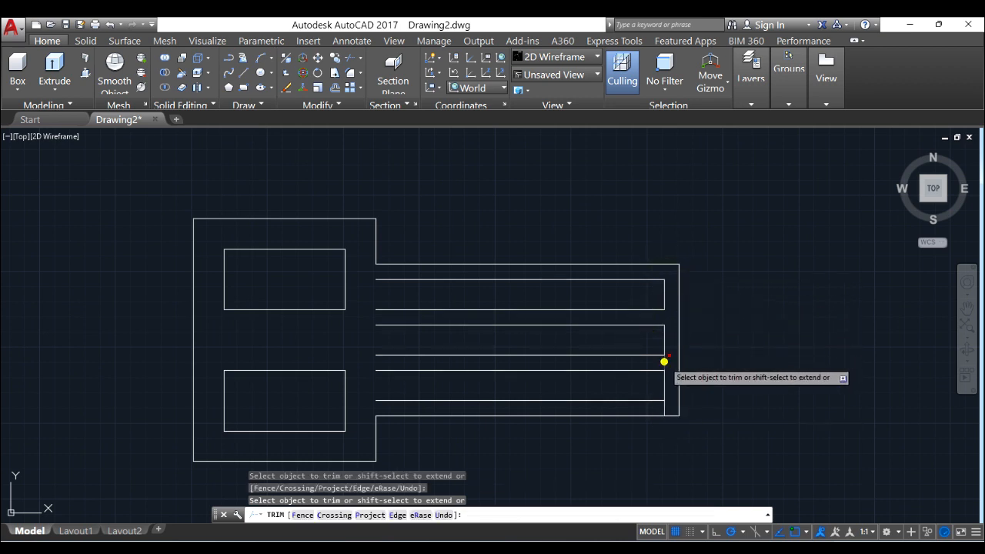
click(665, 408)
click(664, 408)
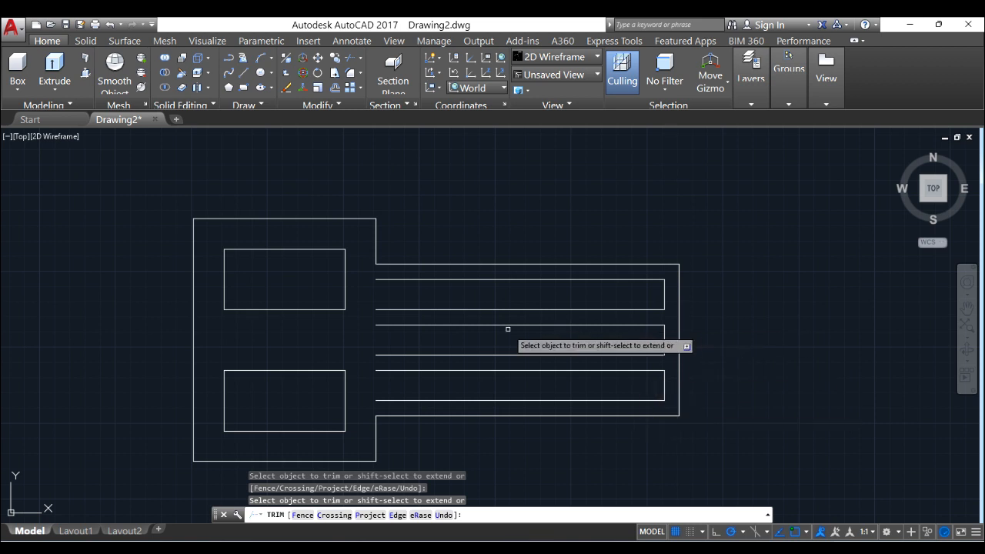
right_click(687, 219)
click(719, 227)
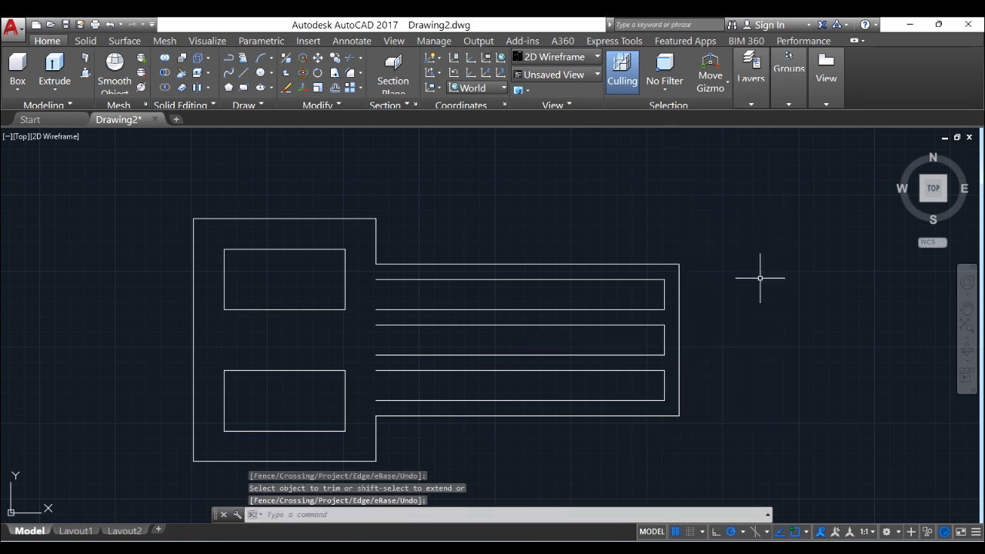
Check the reference image, and draw vertical lines closing the left ends of the upper and middle slots.
key(alt+Tab)
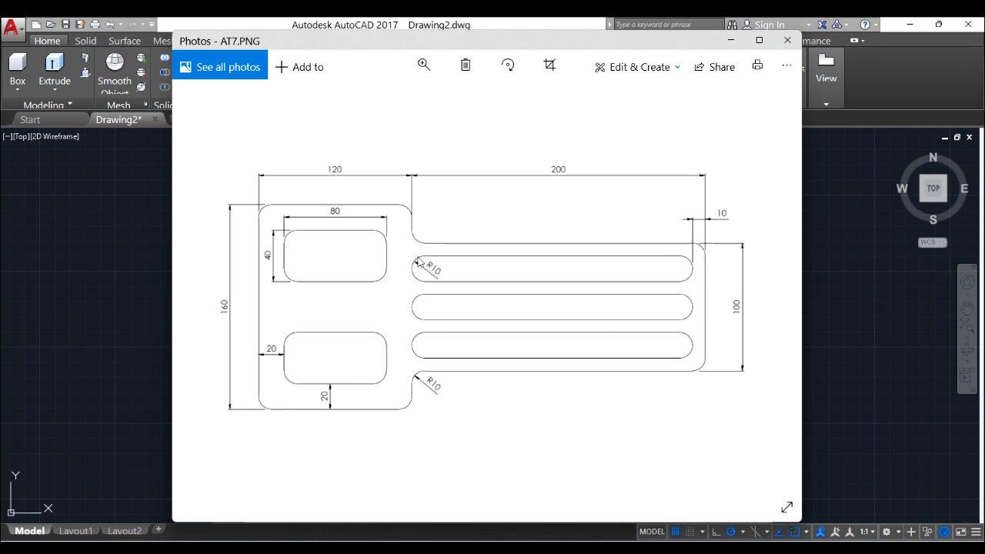
key(alt+Tab)
click(248, 68)
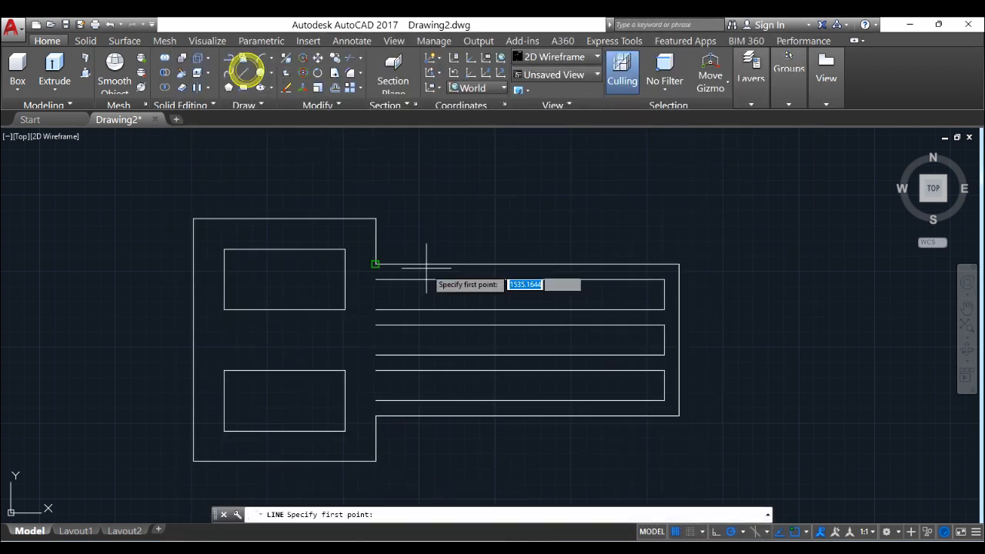
click(376, 279)
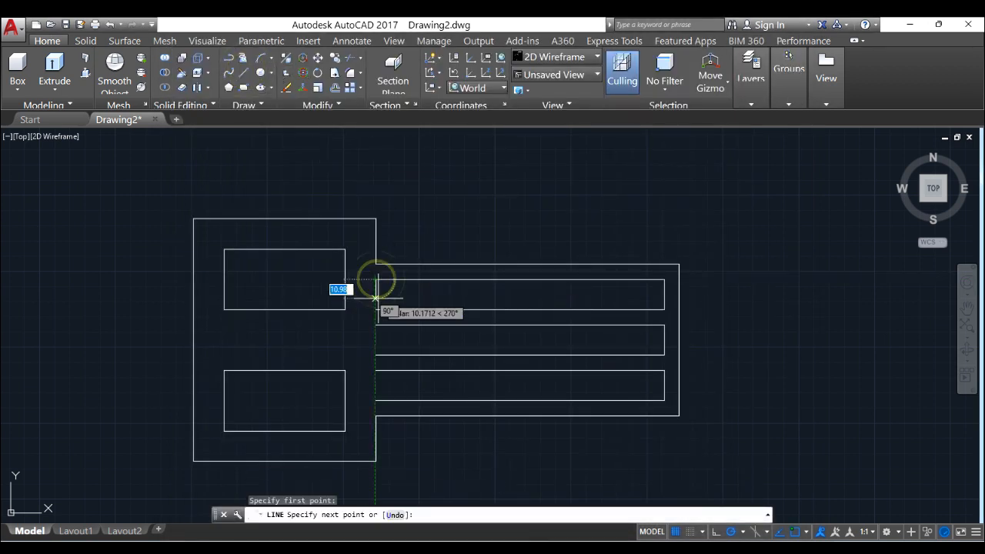
click(375, 309)
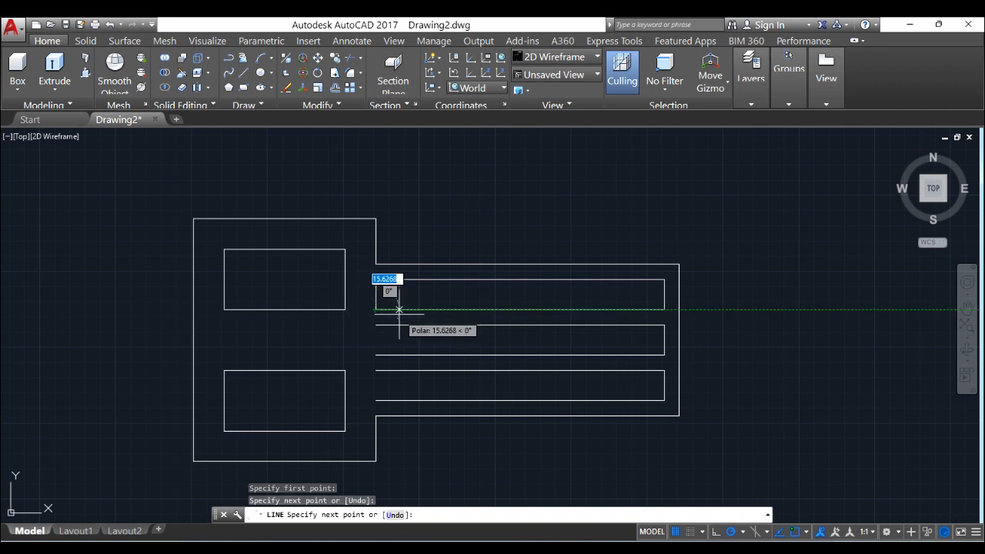
key(Return)
key(Return)
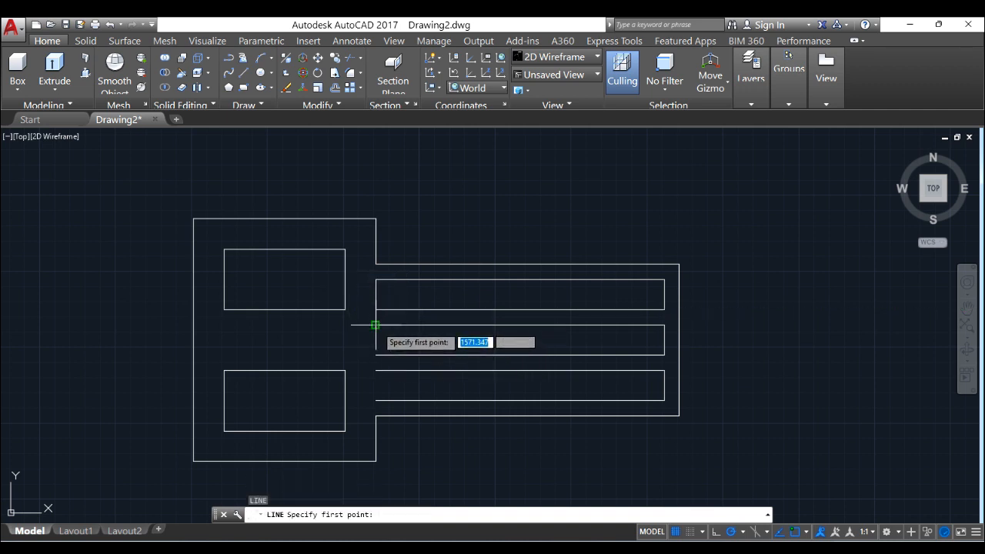
click(376, 326)
click(376, 354)
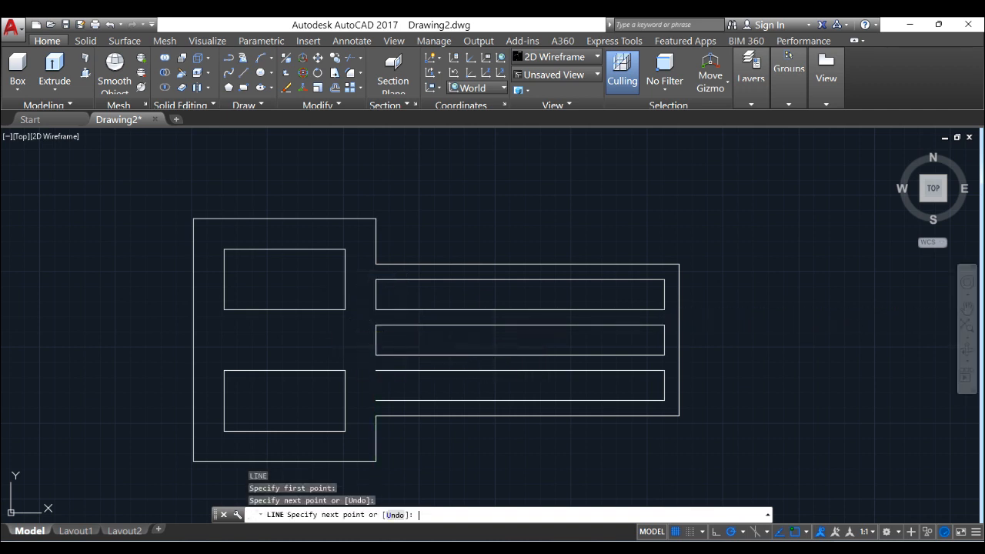
Draw a vertical line closing the left end of the lower slot.
key(Return)
key(Return)
click(376, 370)
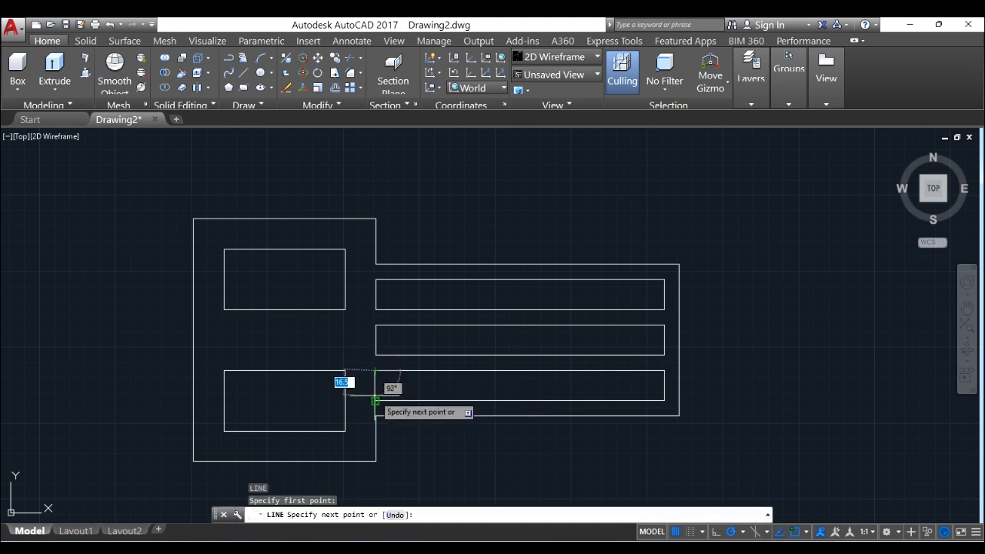
click(374, 400)
key(Return)
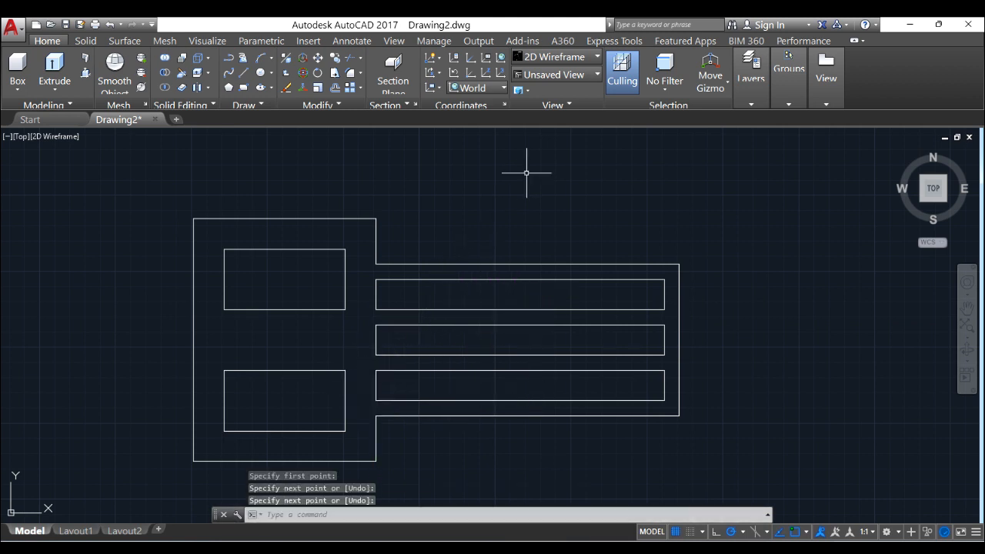
Check the reference image, and fillet the two left corners of the outer outline with a radius of 10.
middle_drag(508, 266, 523, 240)
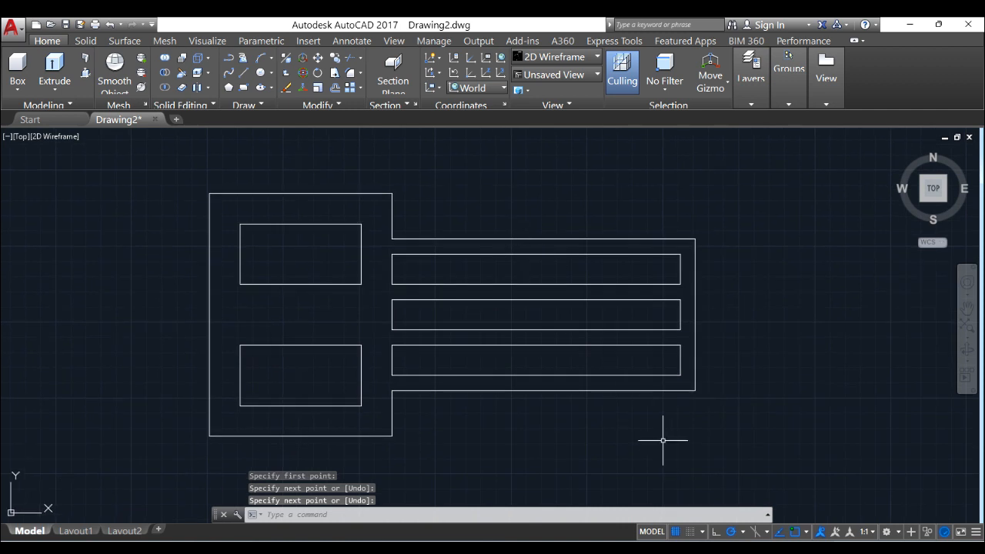
key(alt+Tab)
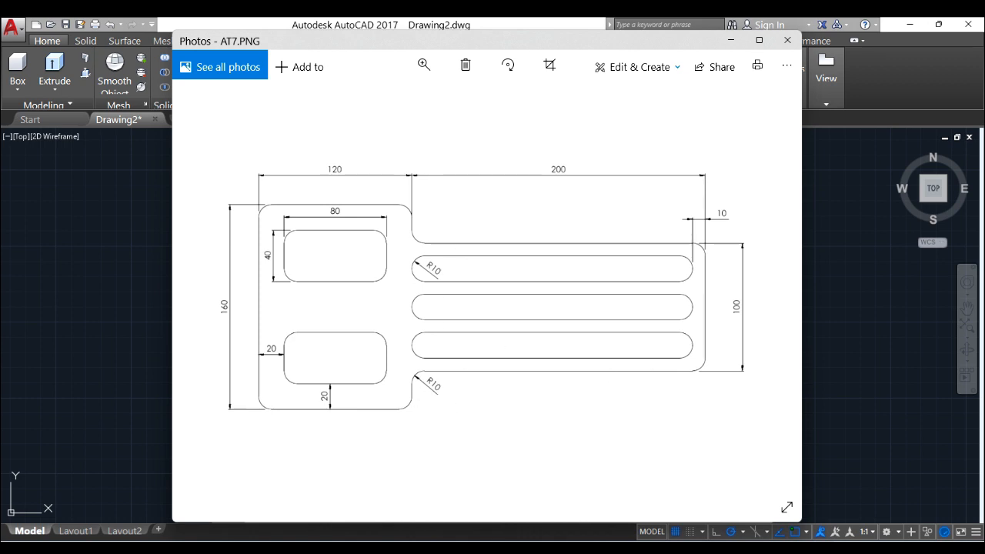
click(589, 549)
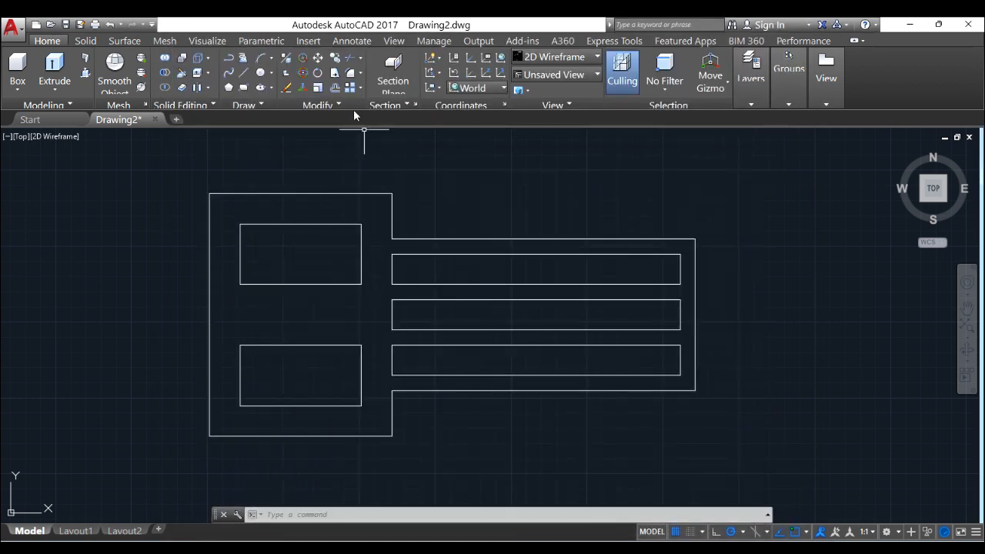
click(350, 76)
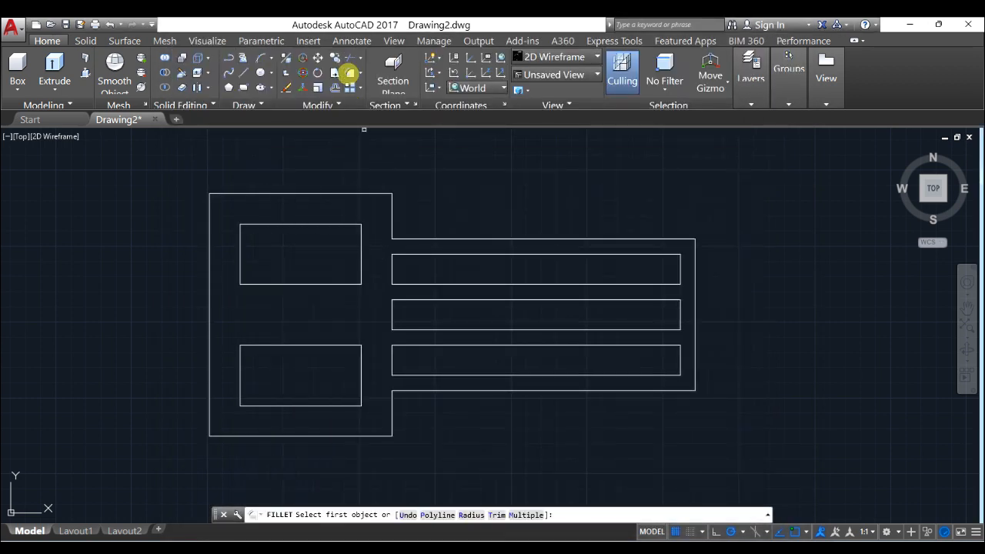
click(232, 194)
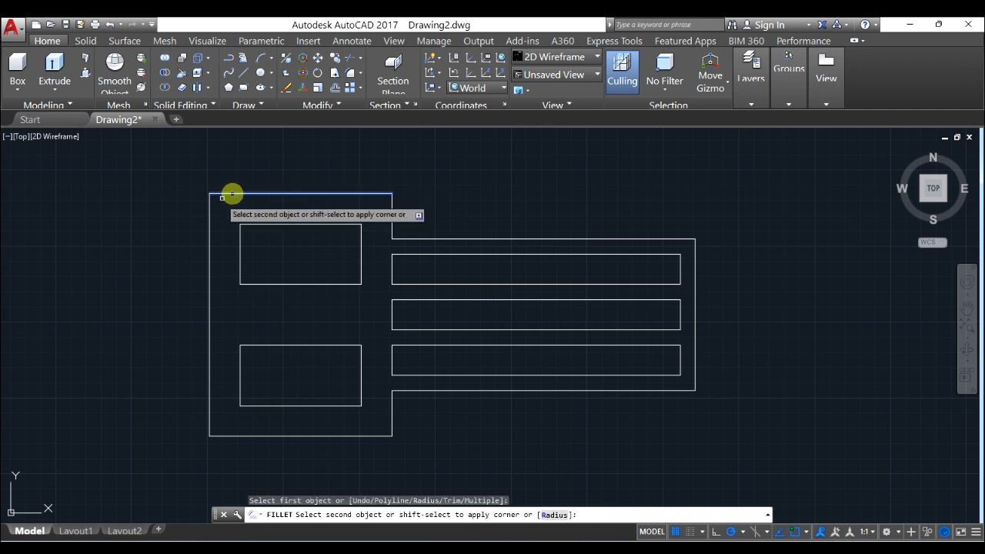
click(549, 516)
text(10)
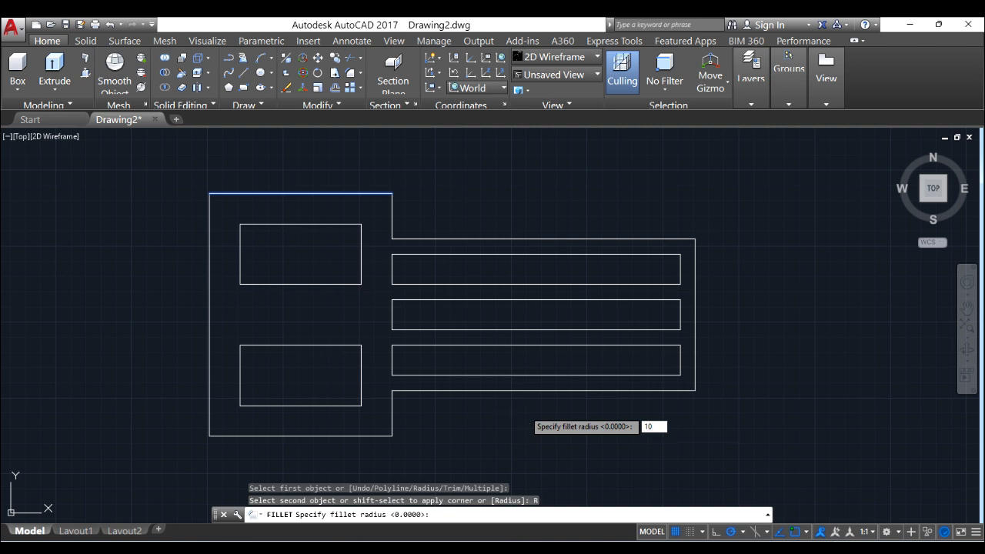
key(Return)
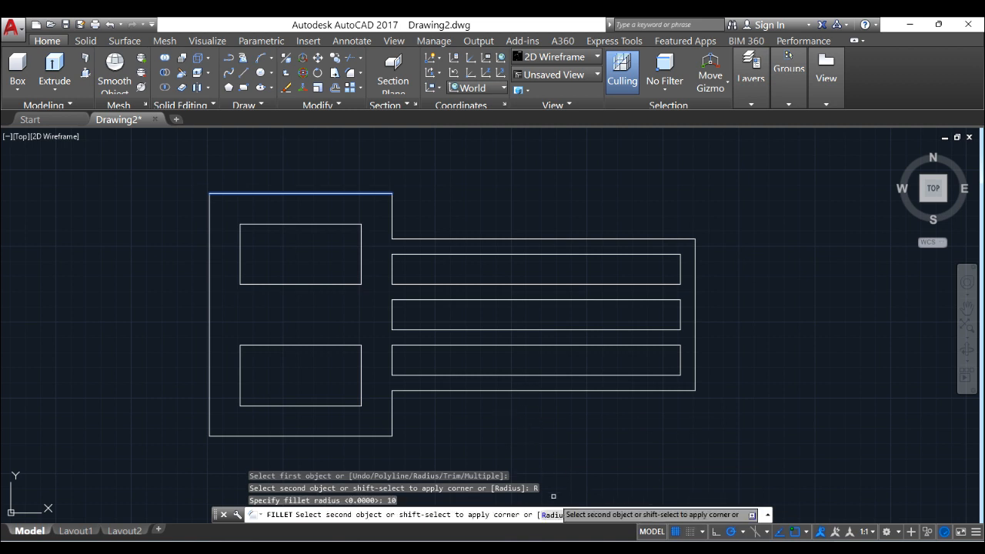
click(206, 211)
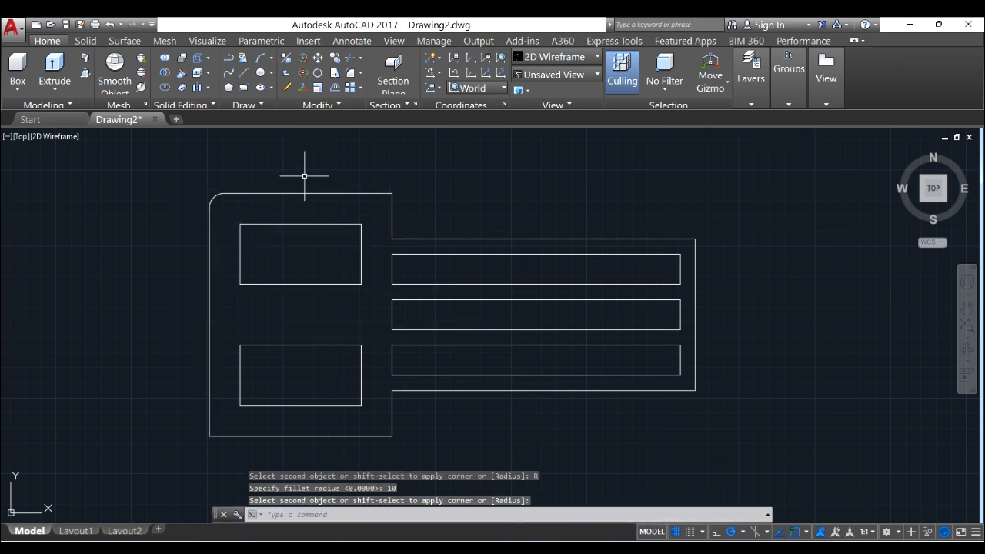
key(Return)
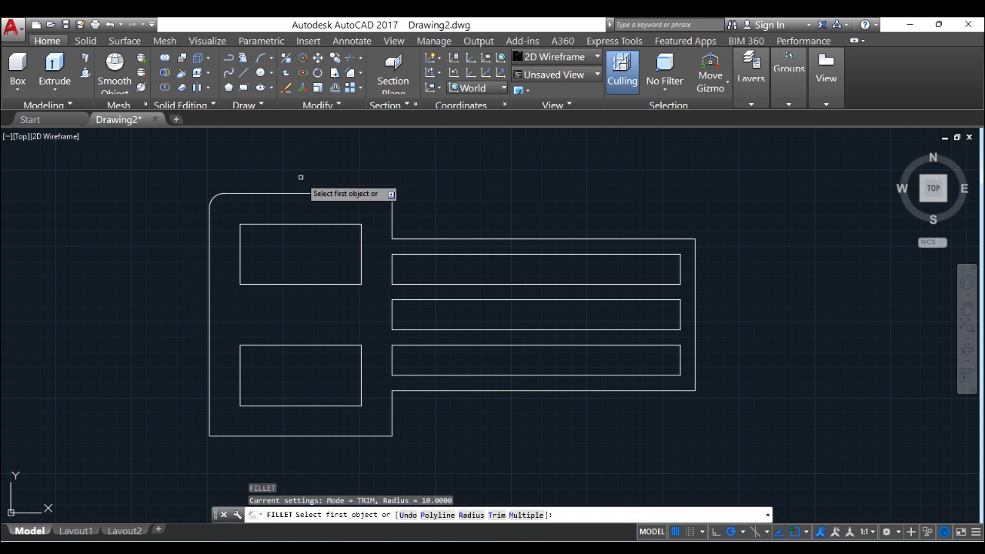
click(210, 408)
click(223, 436)
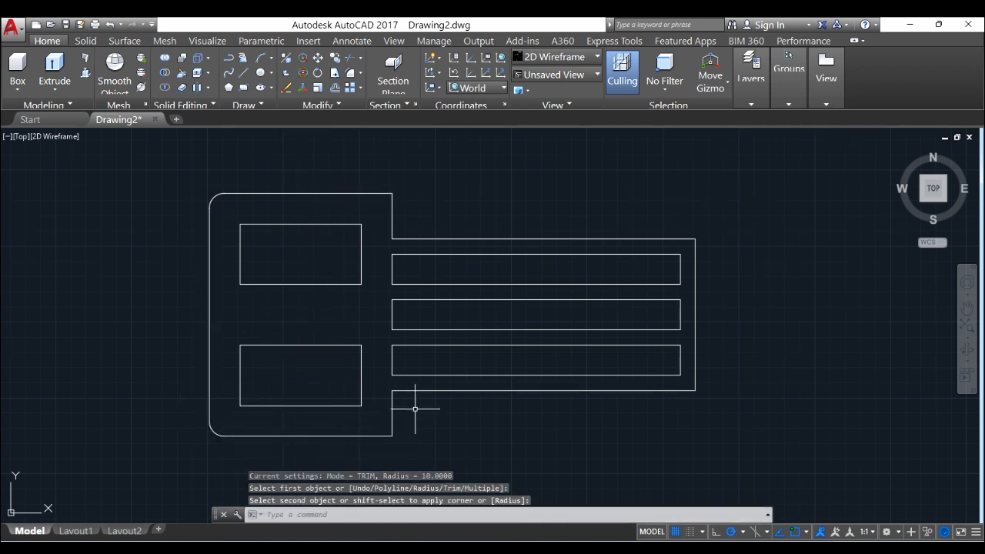
Fillet the wide section's lower right corner and the lower inner corner of the outline's step with radius 10.
key(Return)
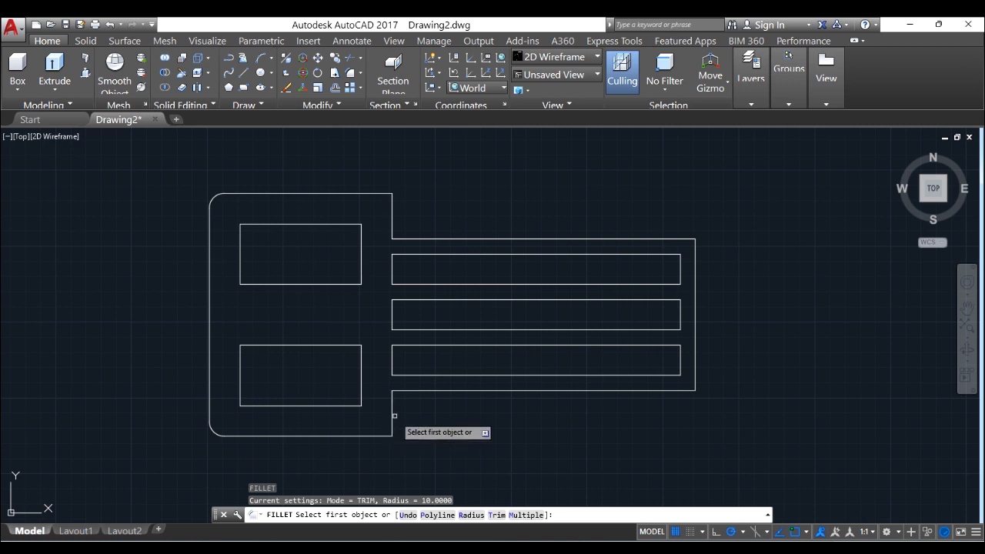
click(393, 416)
click(382, 434)
click(382, 434)
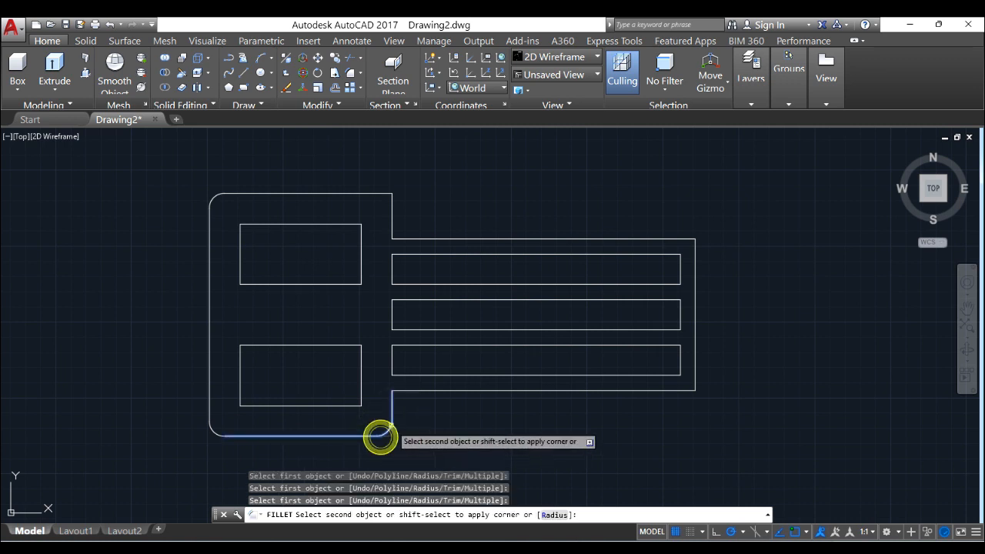
click(391, 421)
key(Return)
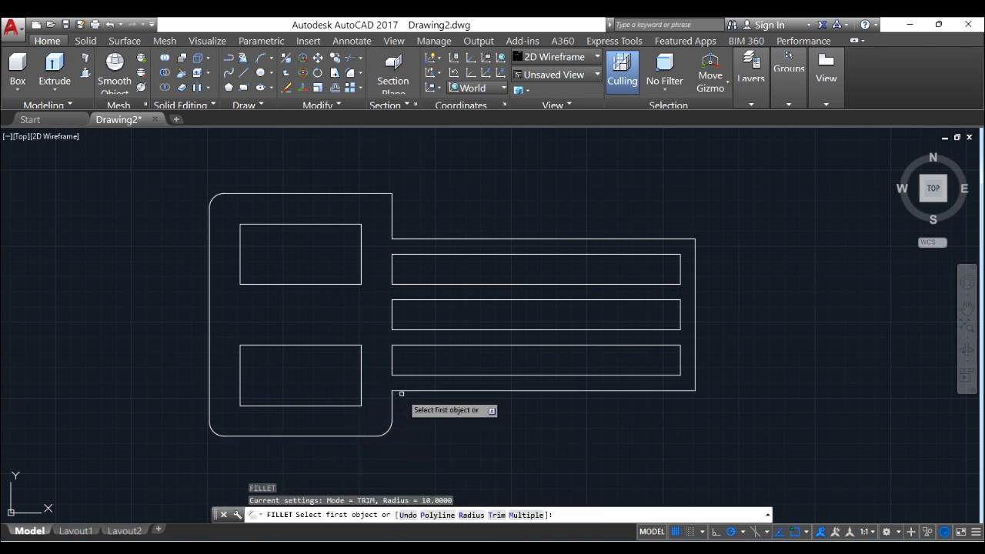
click(404, 390)
click(392, 402)
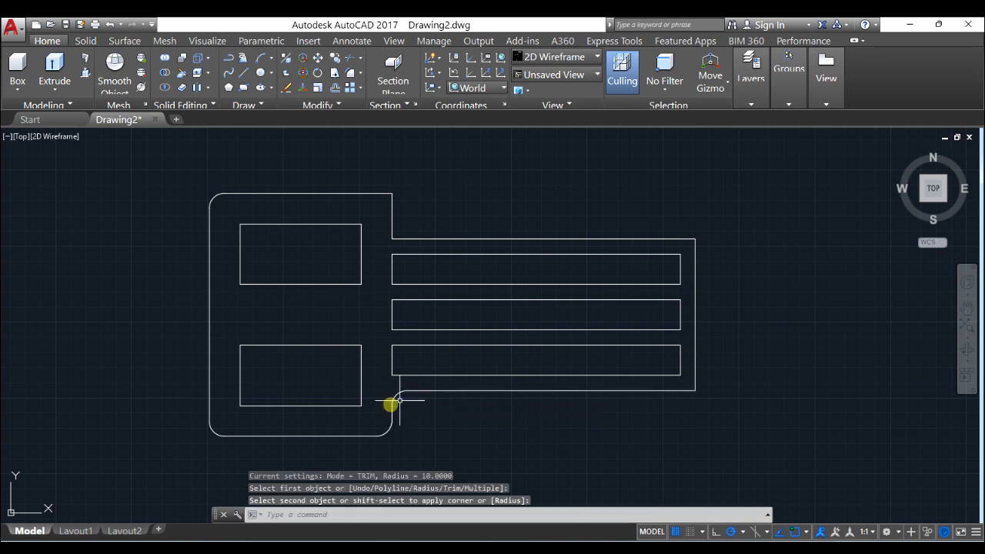
Fillet the upper inner corner of the outline's step and the wide section's upper right corner with radius 10.
key(Return)
click(406, 237)
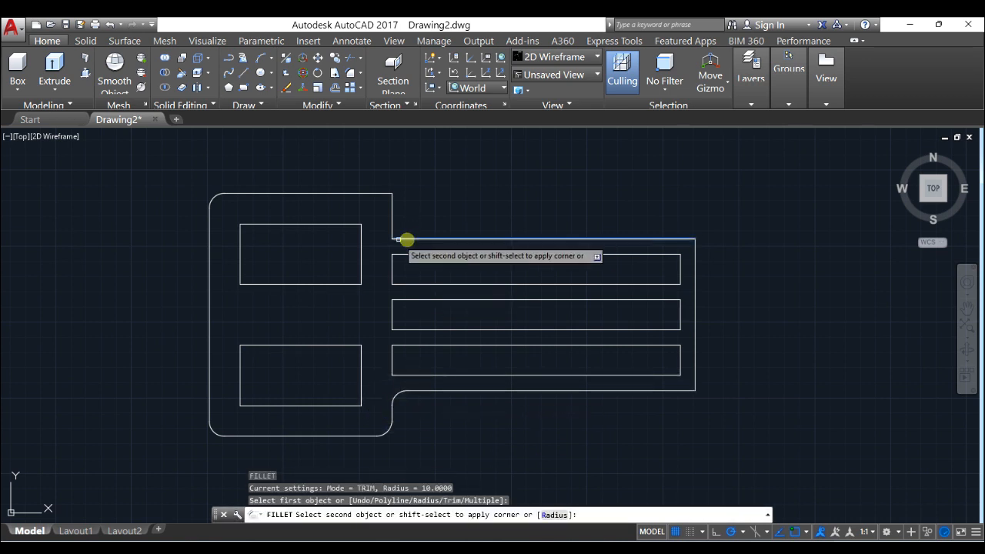
click(391, 219)
key(Return)
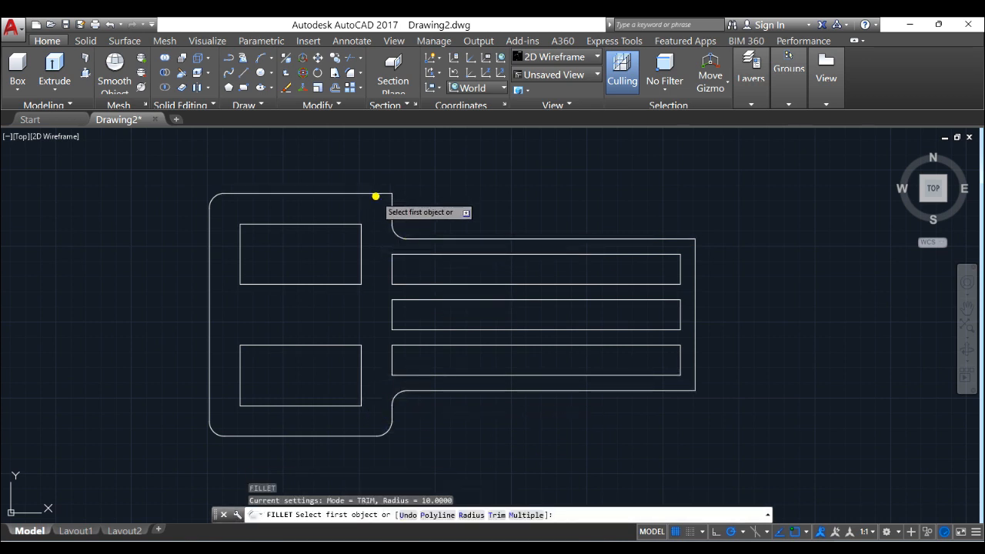
click(375, 194)
click(376, 194)
click(391, 206)
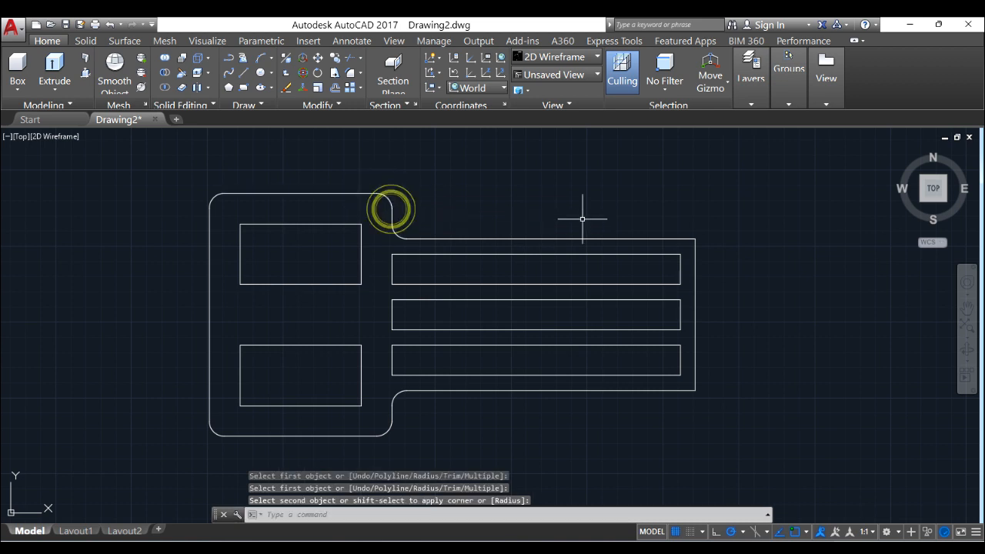
Fillet the two corners at the right end of the outline's narrow section with radius 10.
key(Return)
click(681, 239)
click(695, 277)
key(Return)
click(689, 391)
click(696, 375)
Fillet all four corners of the lower rectangular cutout with radius 10.
key(Return)
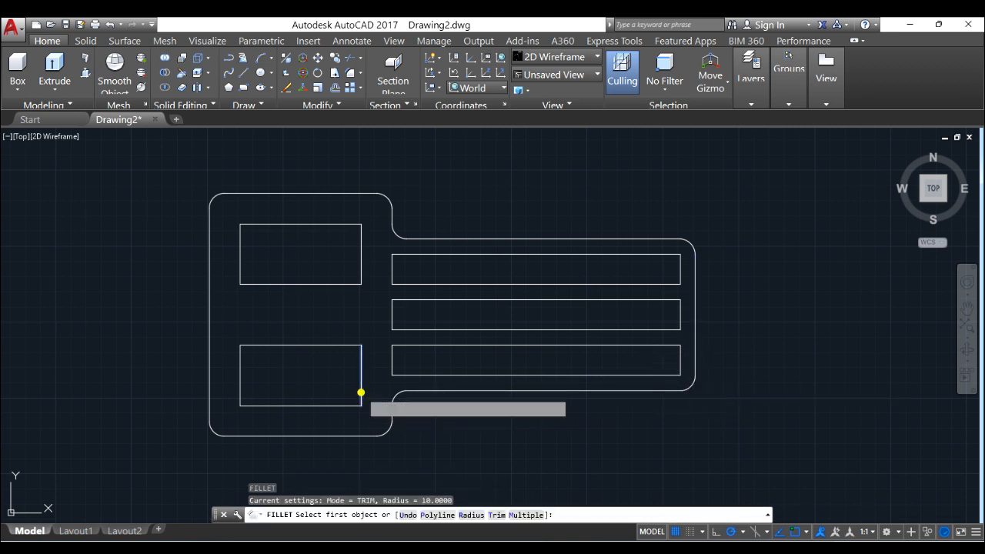
click(361, 392)
click(350, 405)
key(Return)
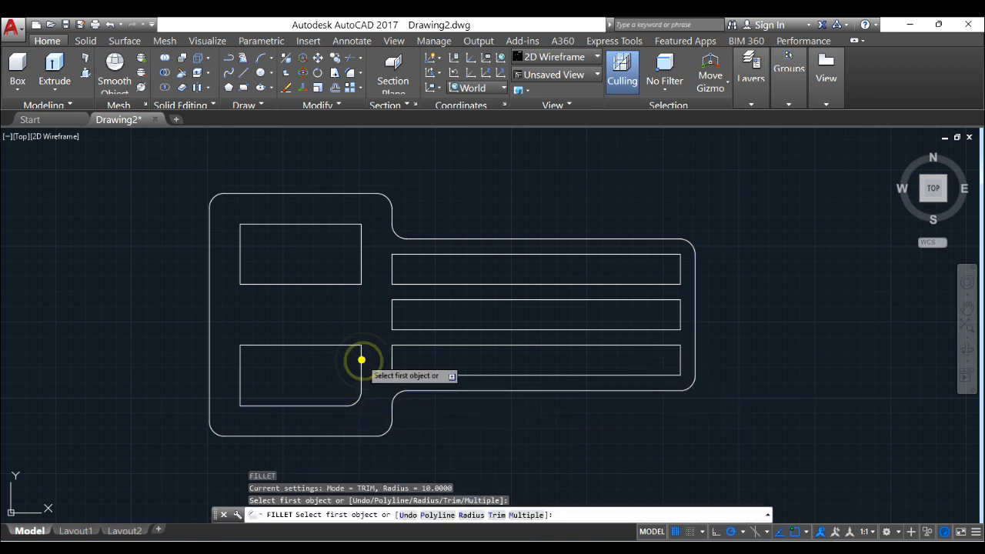
click(361, 360)
click(327, 345)
key(Return)
click(266, 345)
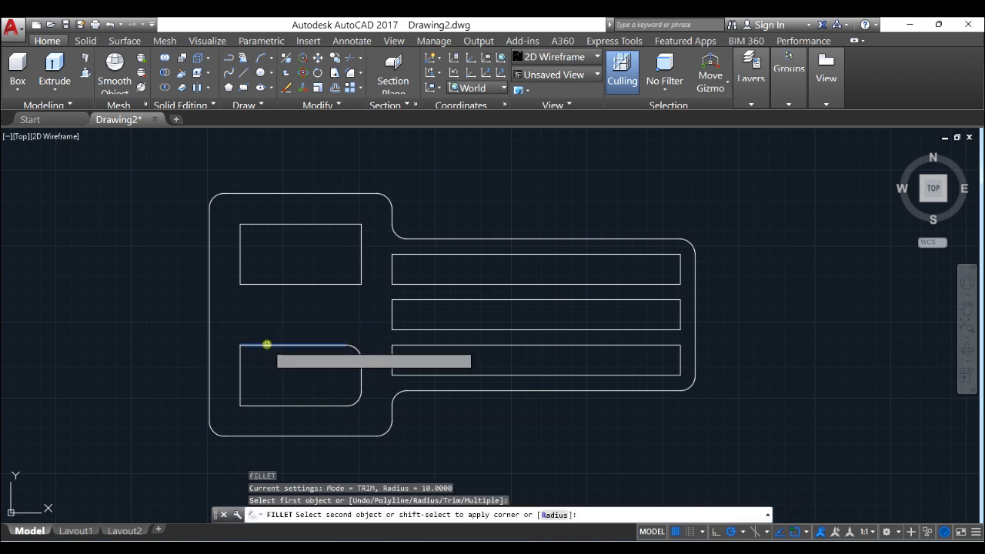
click(239, 365)
key(Return)
click(240, 379)
click(252, 406)
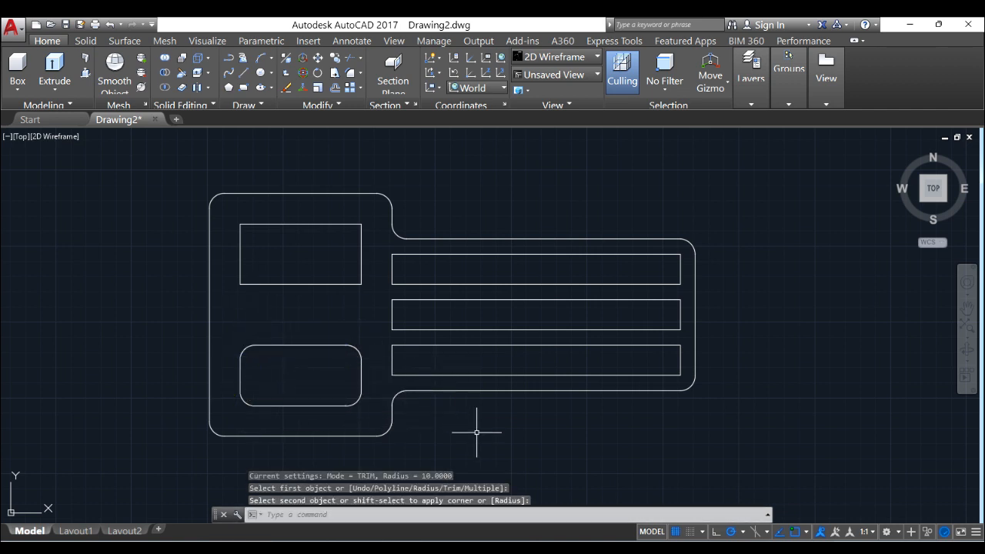
Fillet all four corners of the upper rectangular cutout with radius 10, using the Fillet command's Multiple option.
key(Return)
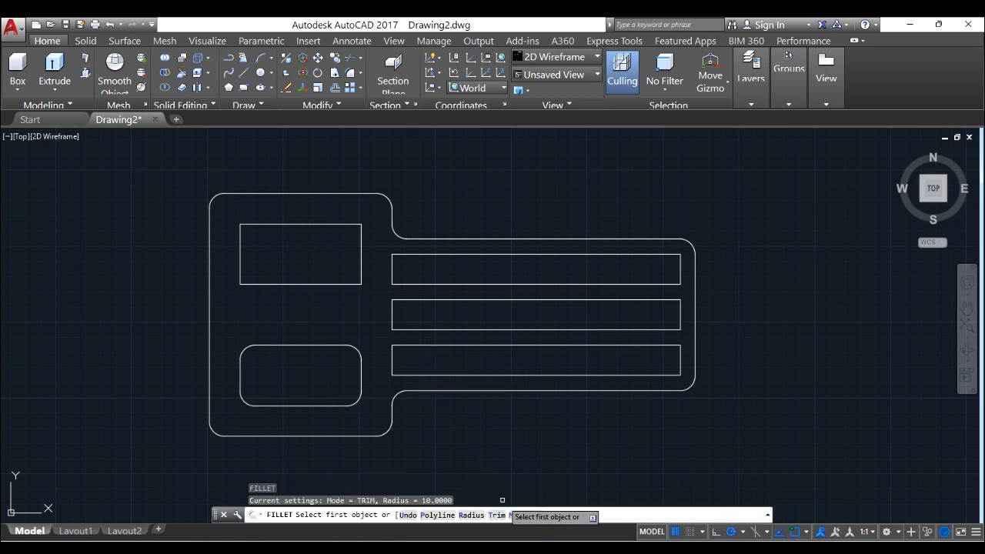
click(526, 515)
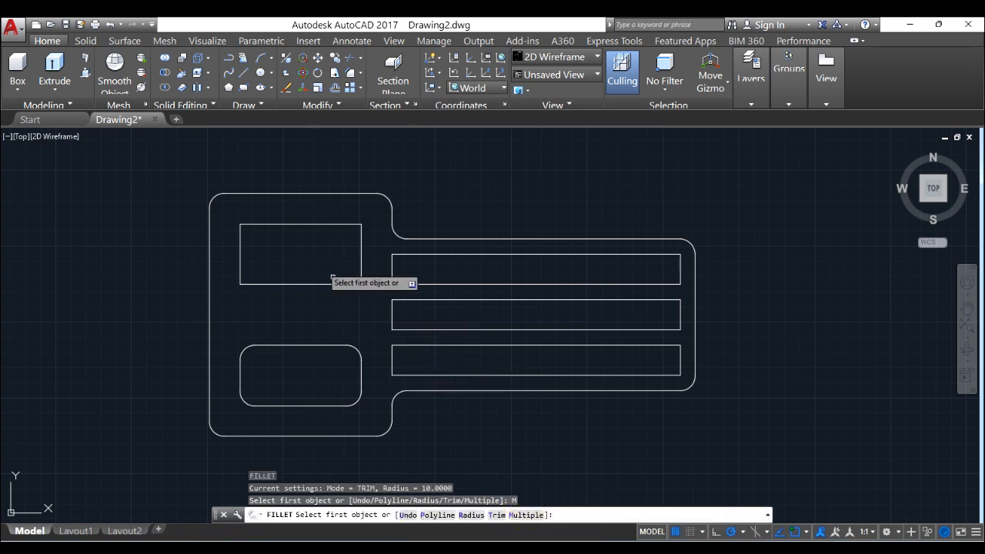
click(241, 239)
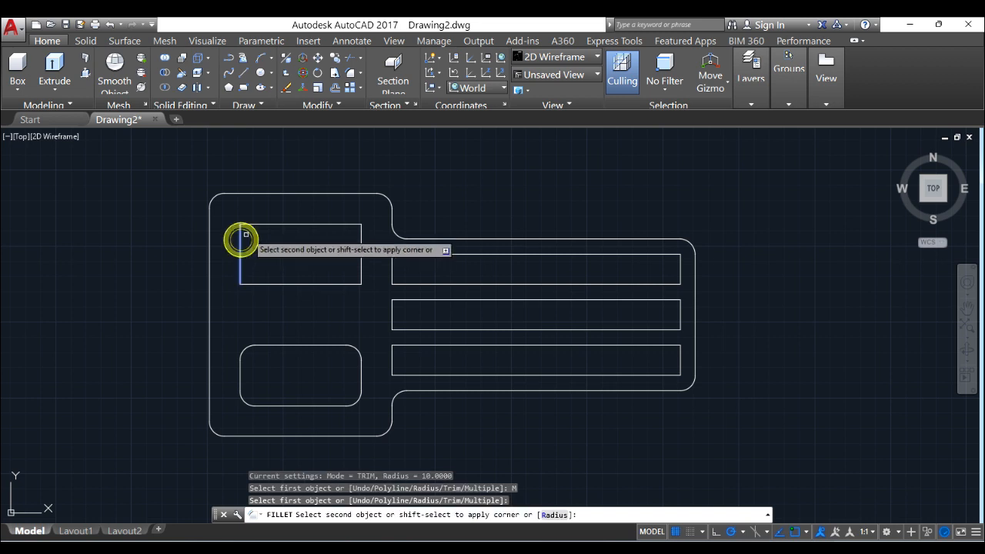
click(262, 224)
click(240, 269)
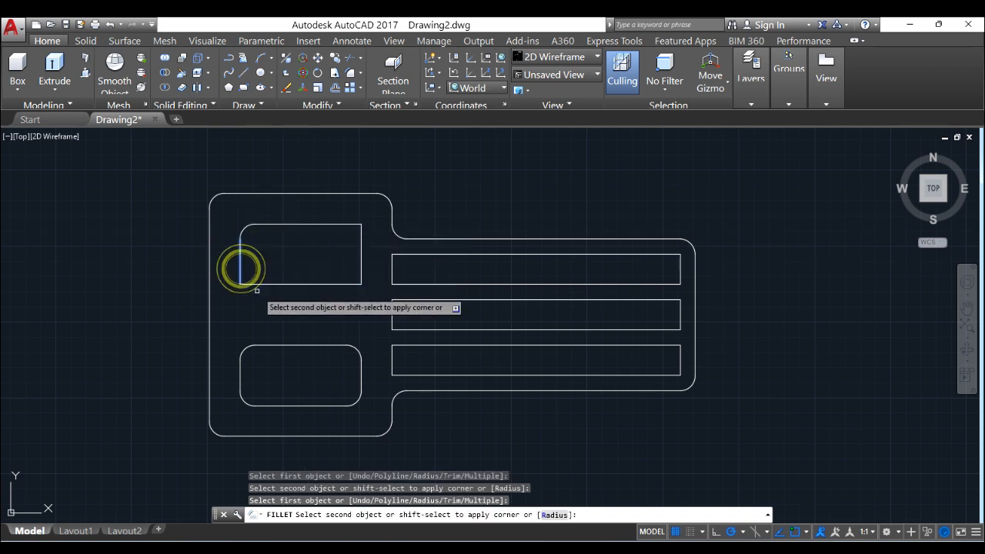
click(259, 285)
click(344, 285)
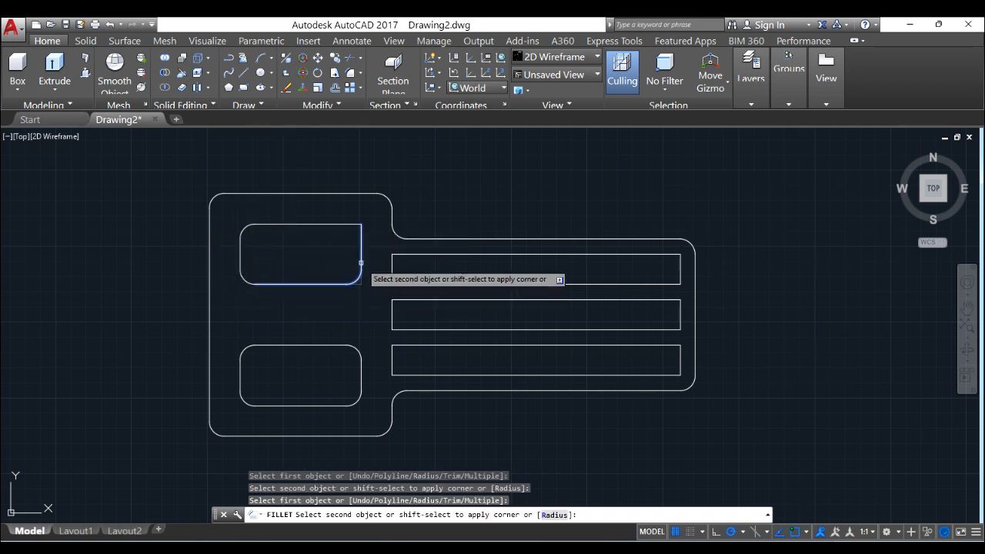
click(361, 264)
click(360, 261)
click(360, 244)
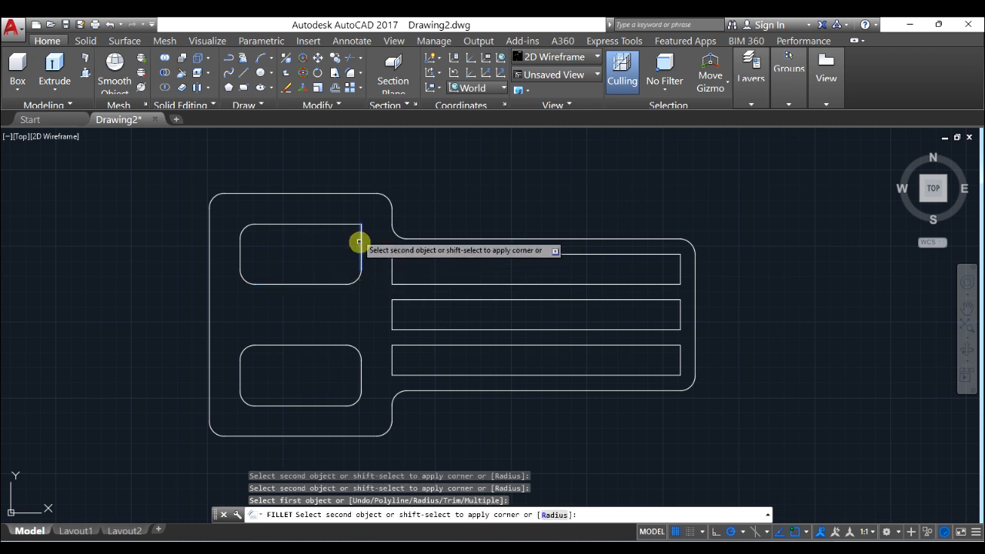
click(347, 223)
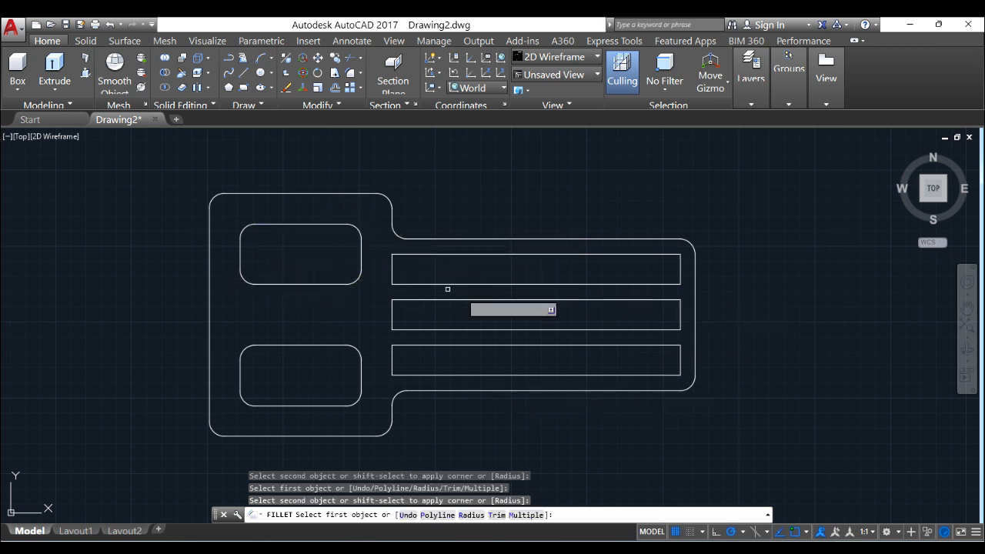
Fillet all four corners of the upper slot with radius 10 to round both its ends.
click(404, 283)
click(391, 273)
click(392, 265)
click(404, 253)
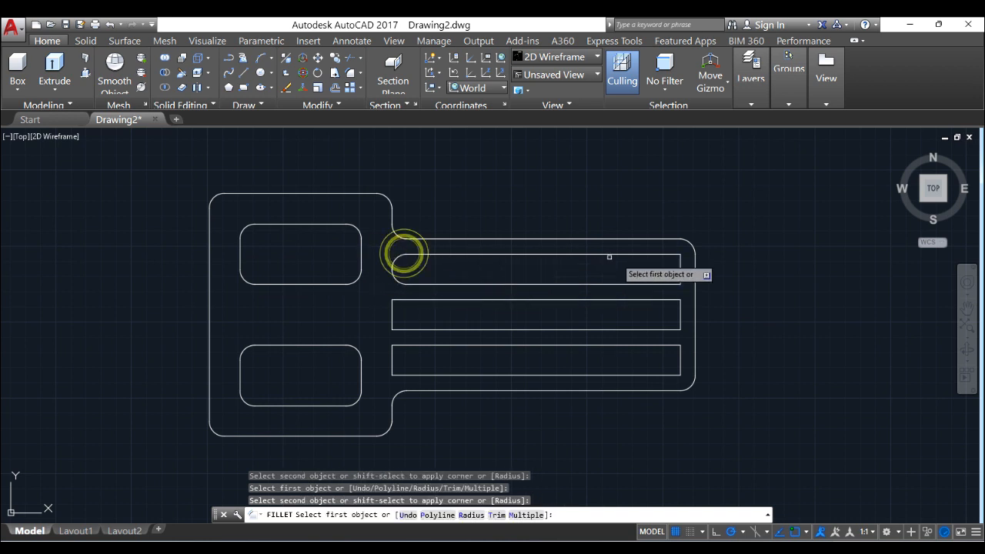
click(649, 254)
click(681, 264)
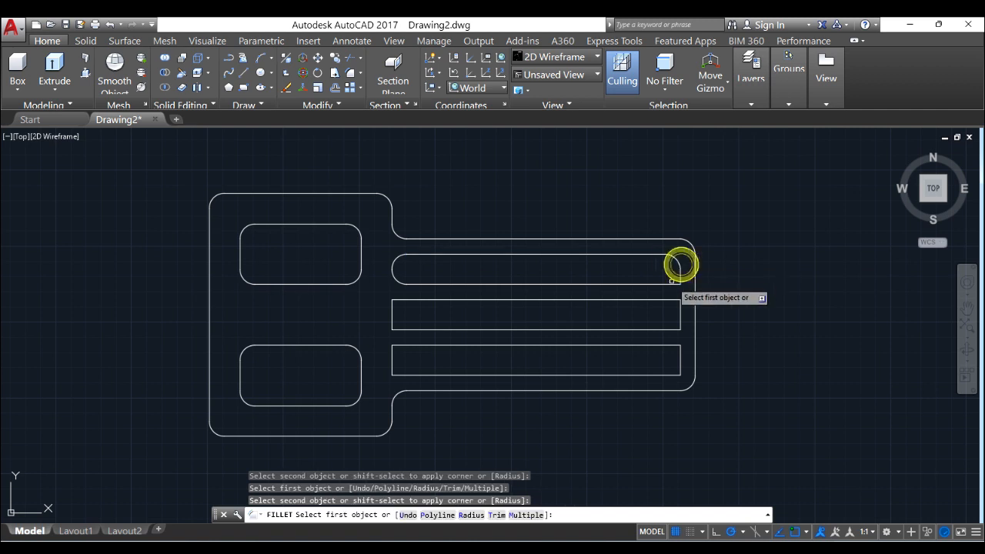
click(680, 274)
click(669, 285)
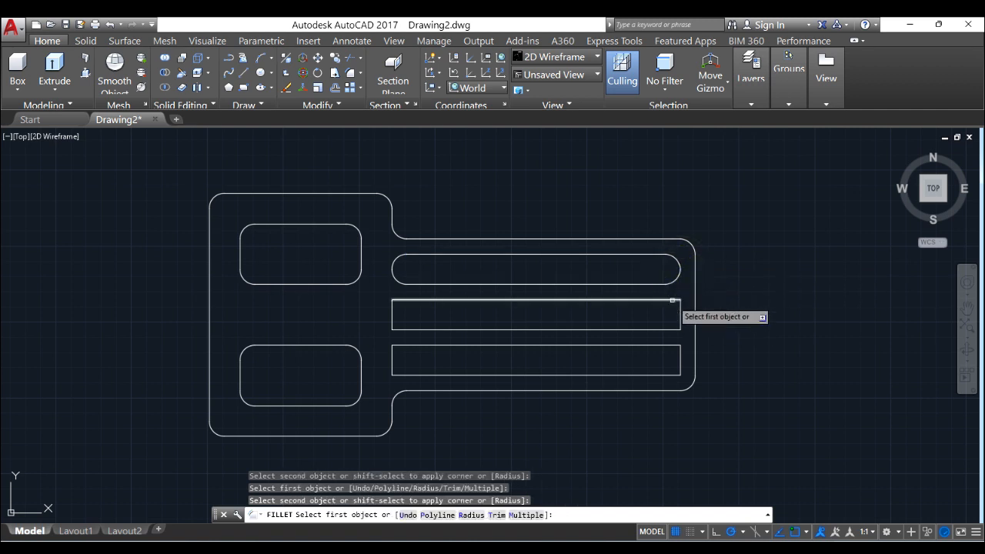
Fillet the two right corners of the middle slot with radius 10.
click(669, 299)
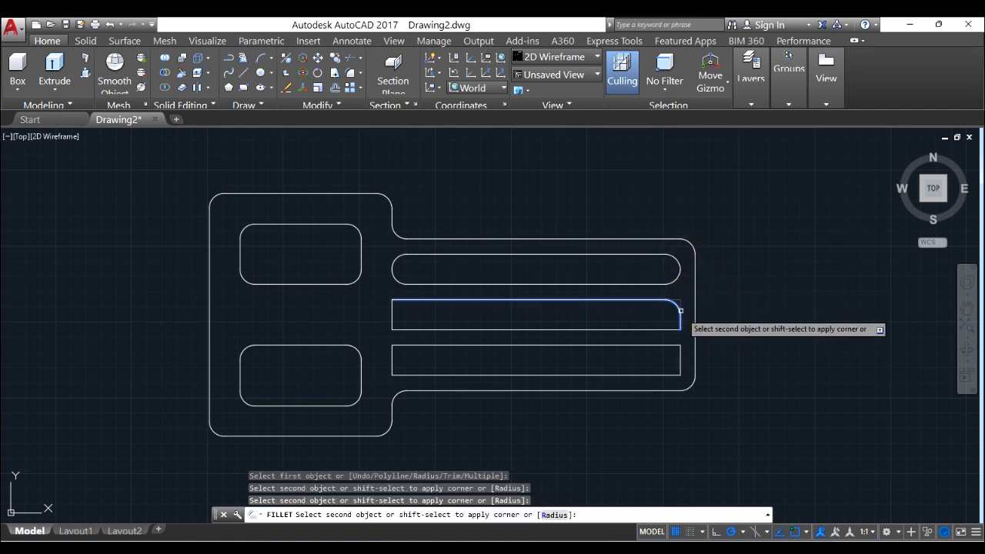
click(681, 311)
click(681, 320)
click(670, 329)
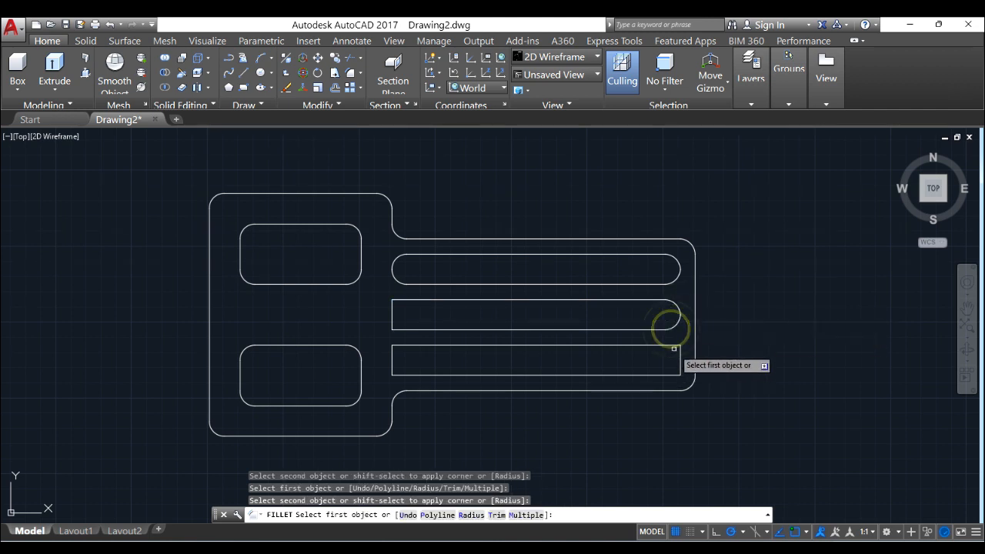
Fillet all four corners of the lower slot with radius 10 to round both its ends.
click(675, 345)
click(679, 358)
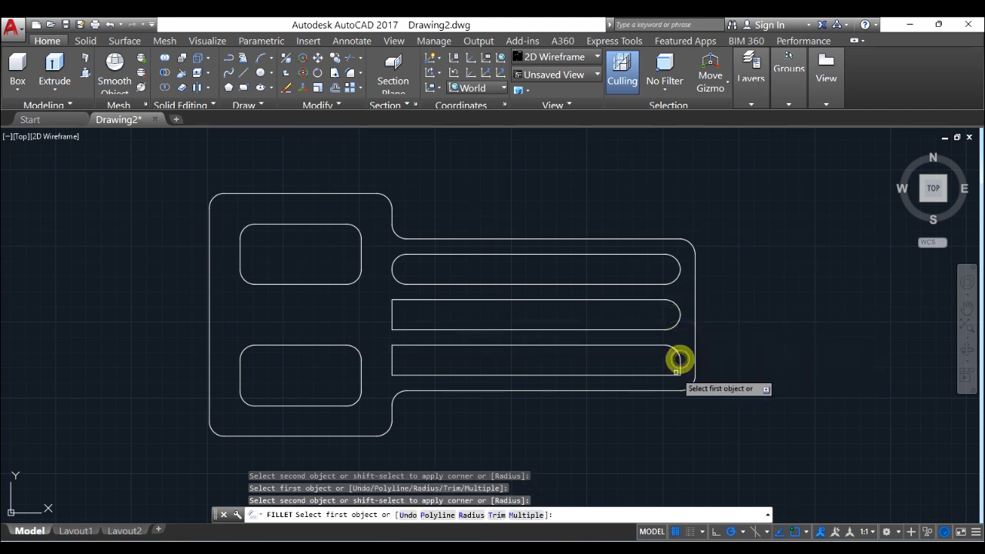
click(681, 370)
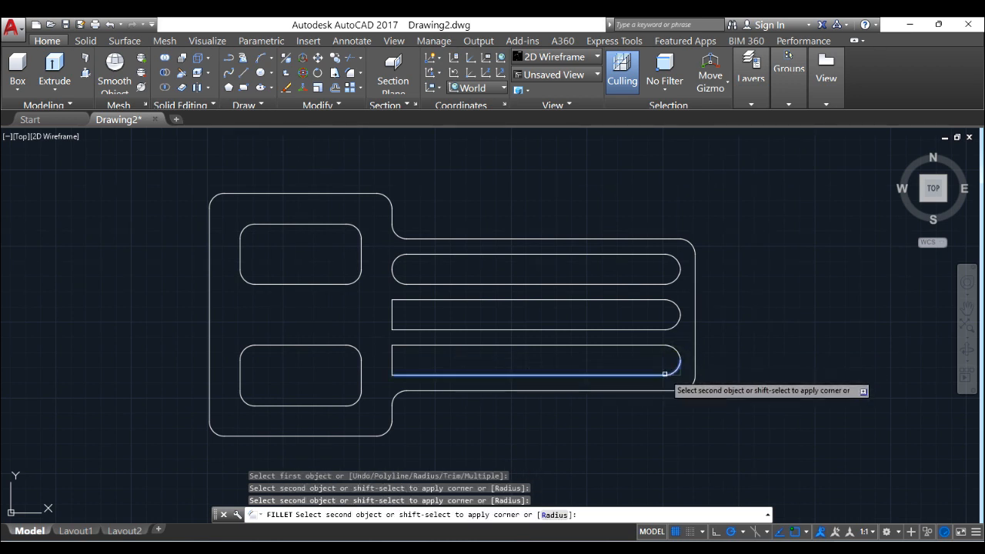
click(663, 374)
click(407, 374)
click(393, 371)
click(406, 341)
click(405, 346)
click(392, 351)
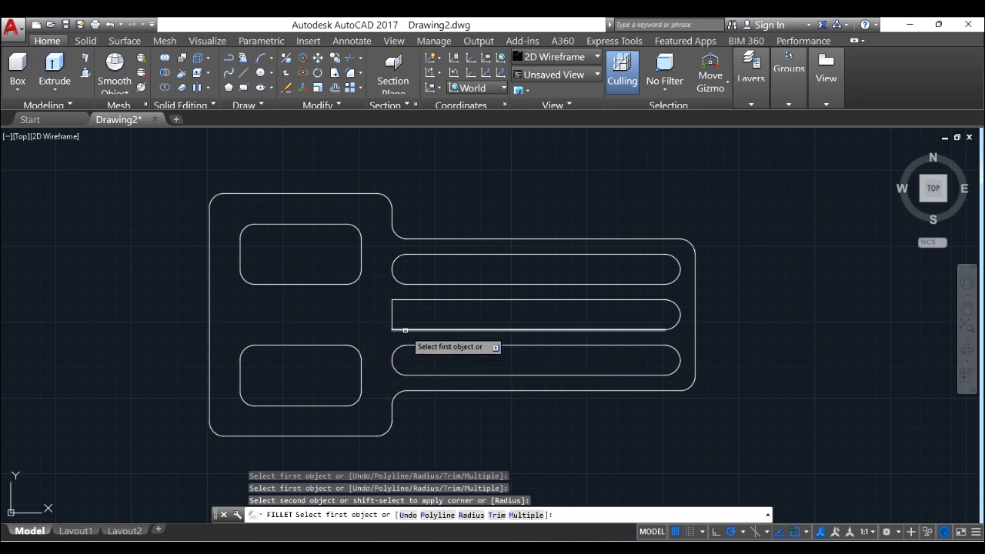
Fillet the two left corners of the middle slot with radius 10 and end the Fillet command.
click(395, 329)
click(391, 314)
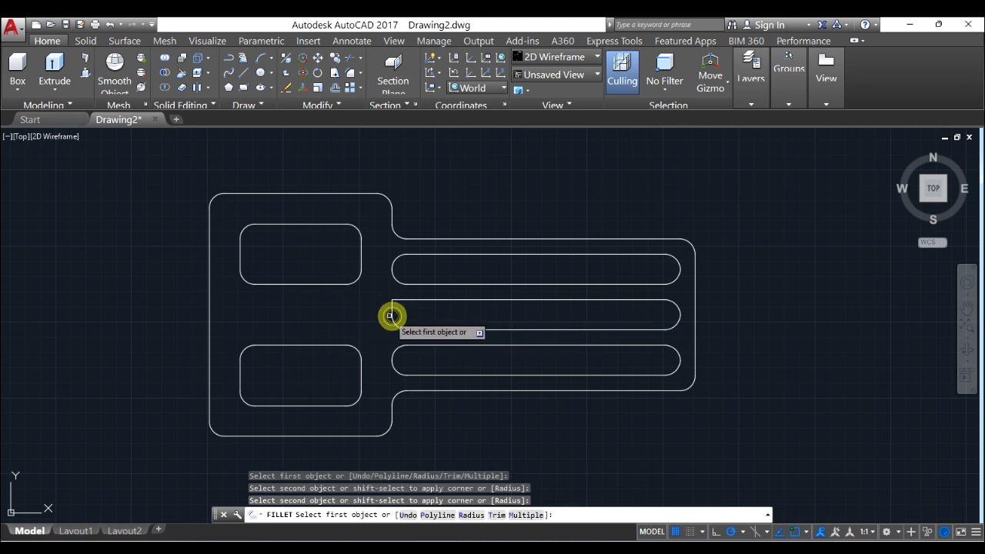
click(392, 309)
click(408, 300)
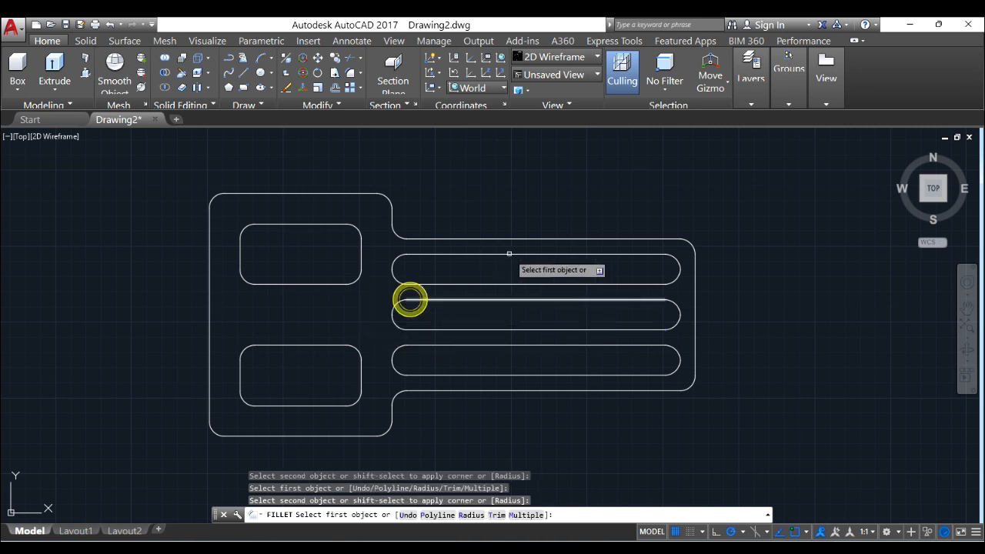
right_click(652, 205)
click(670, 208)
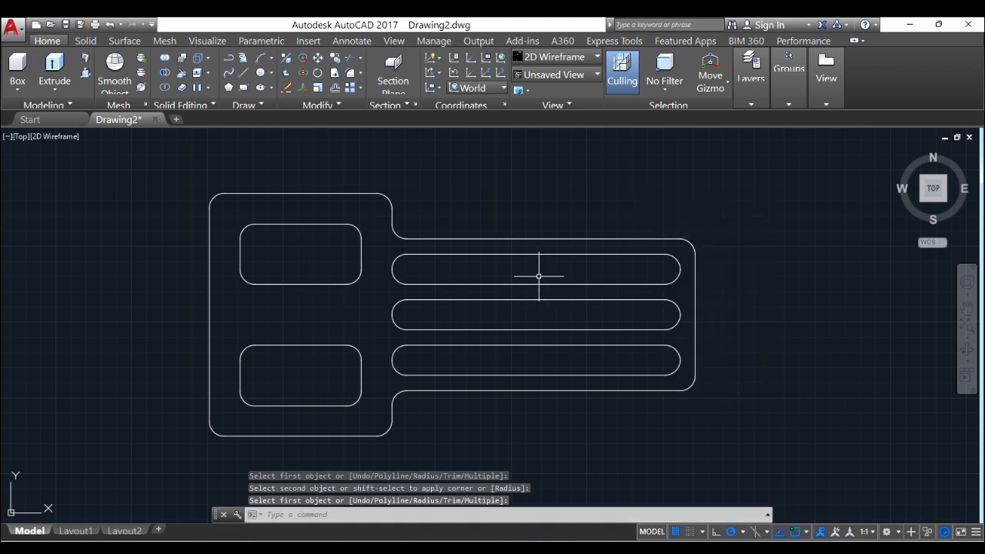
Switch to the AT7 reference image in Photos to check its dimensions, and return to the AutoCAD drawing.
scroll(539, 275, down, 3)
scroll(537, 273, up, 3)
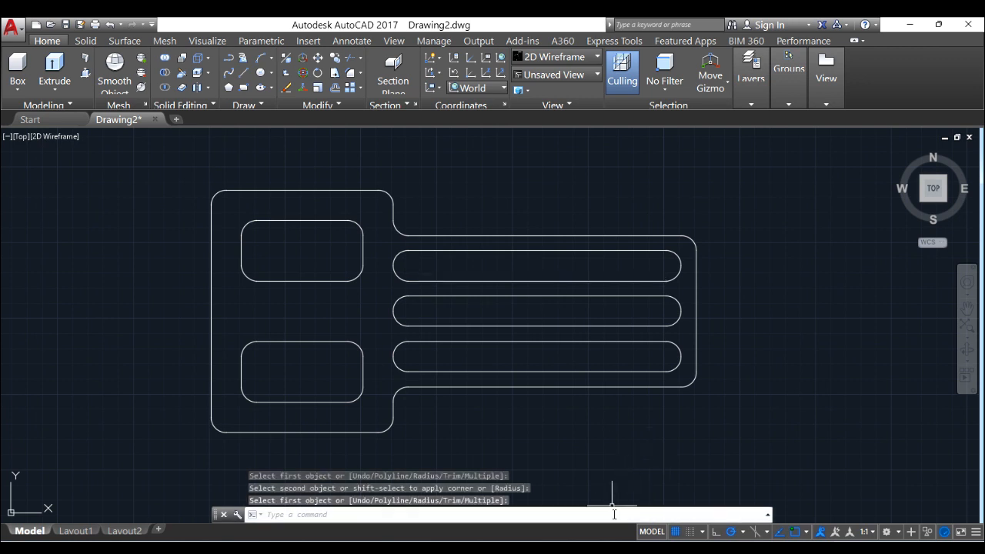
click(617, 549)
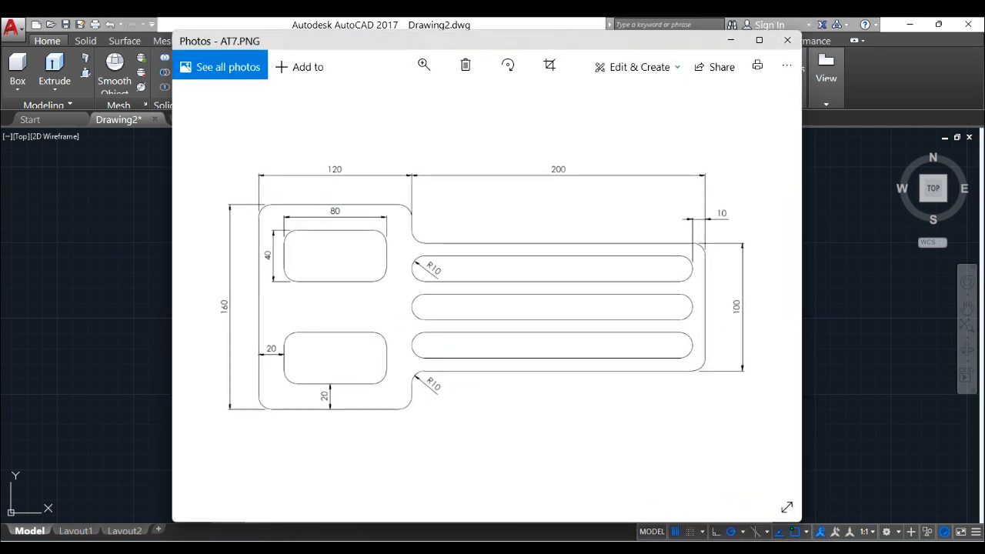
click(617, 550)
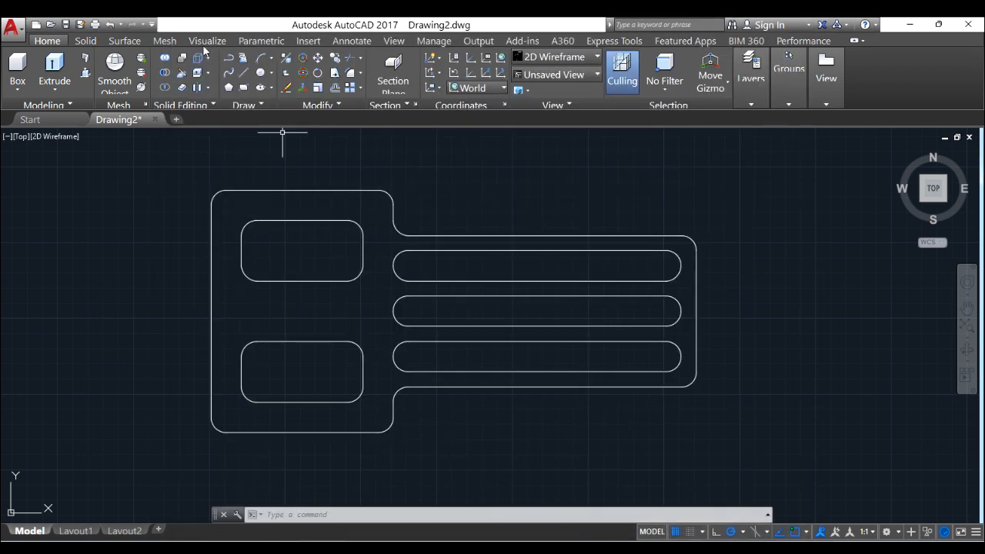
Modify the ISO-25 dimension style to use a text height of 4 and green text.
click(346, 41)
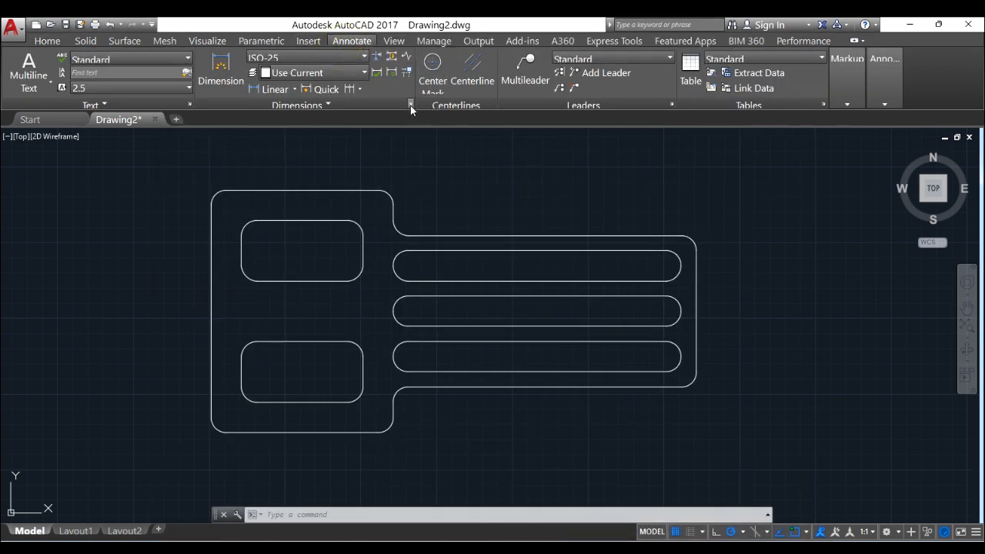
click(409, 104)
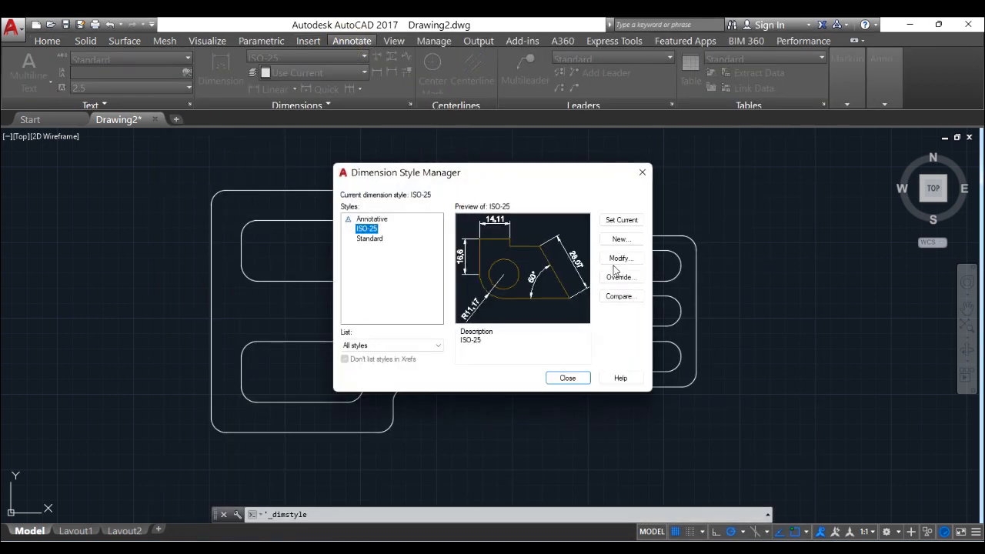
click(621, 257)
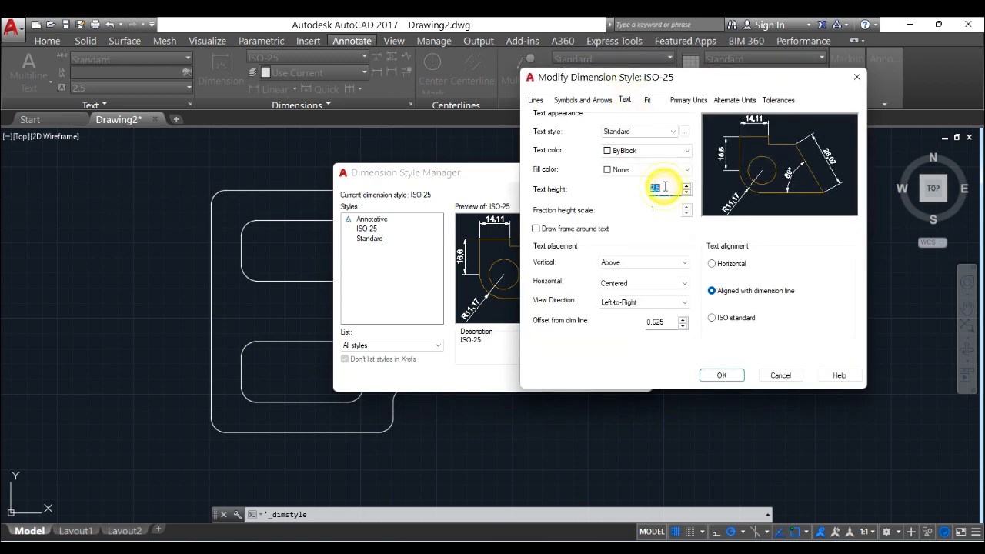
text(5)
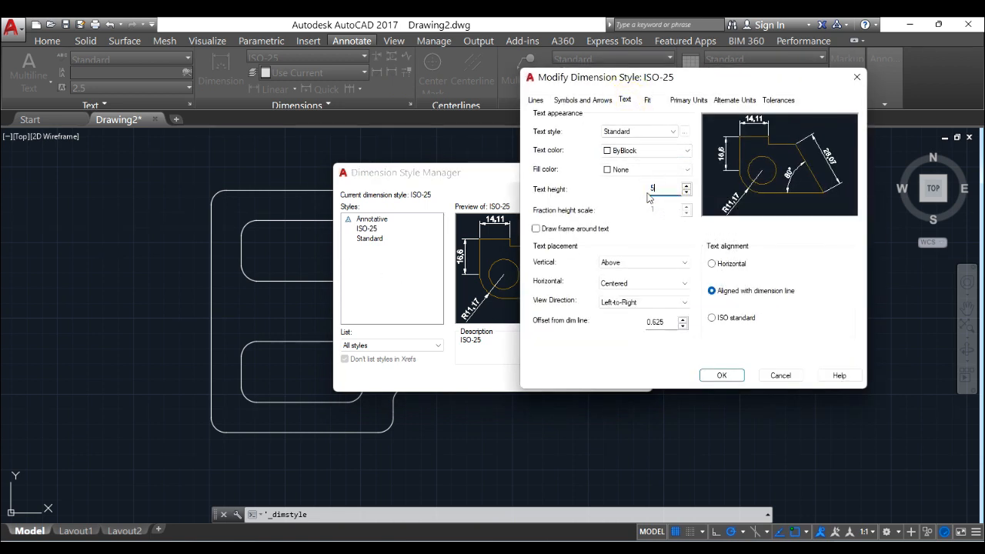
click(625, 133)
click(658, 188)
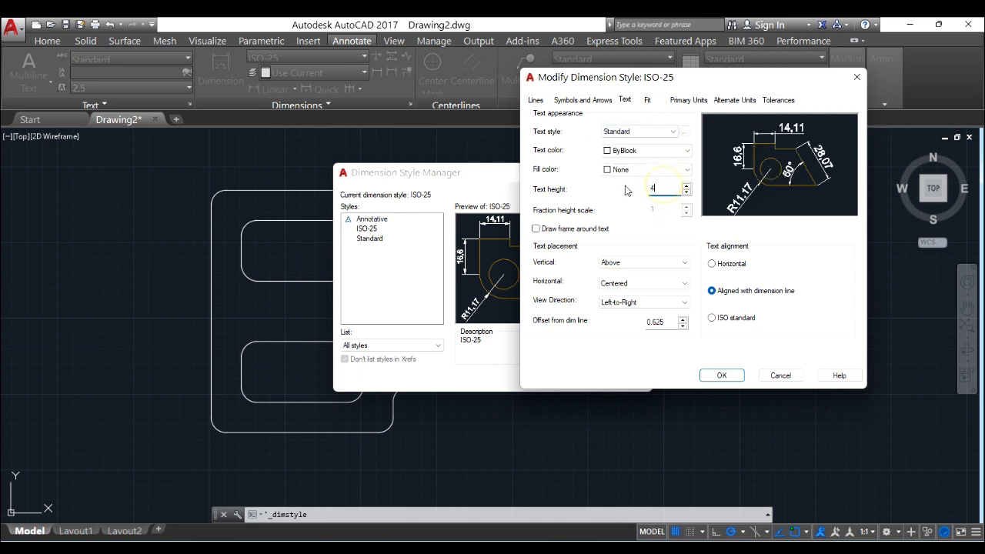
click(620, 132)
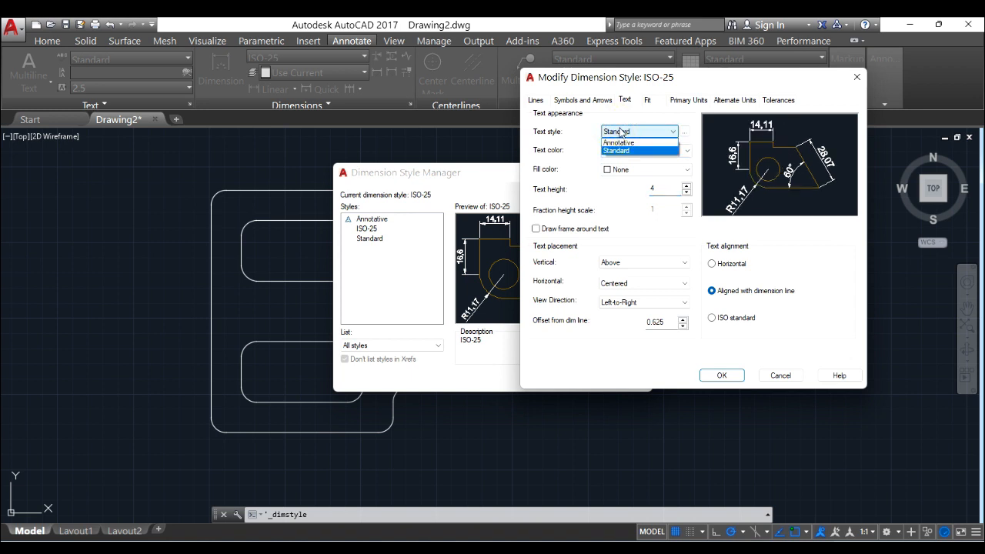
click(626, 151)
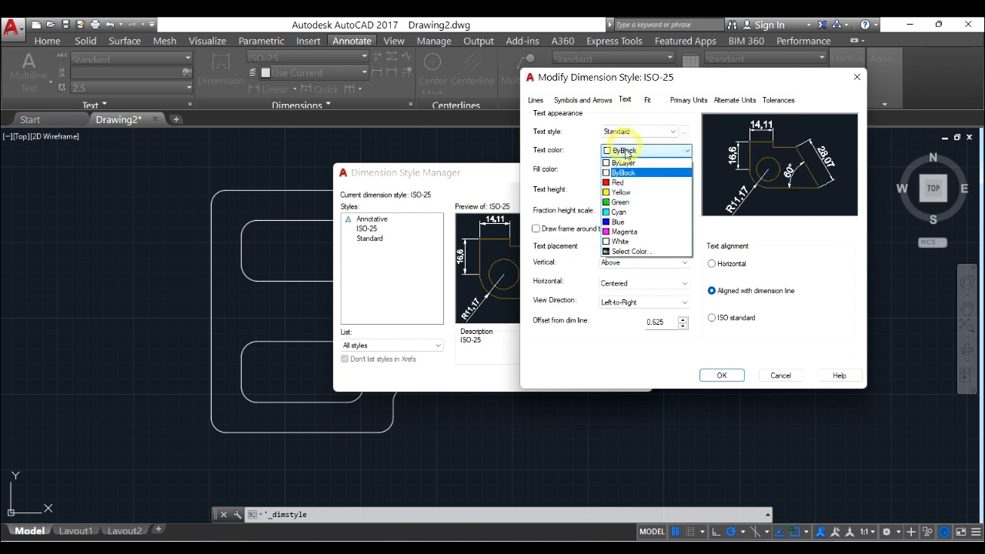
click(619, 202)
Set the ISO-25 style's dimension line color to yellow and its text alignment to ISO standard.
click(536, 99)
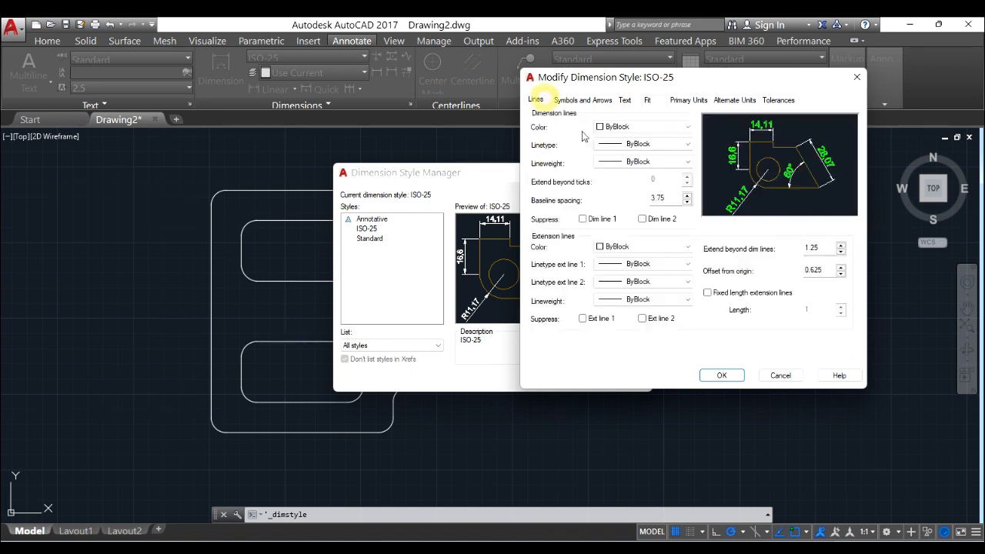
click(616, 127)
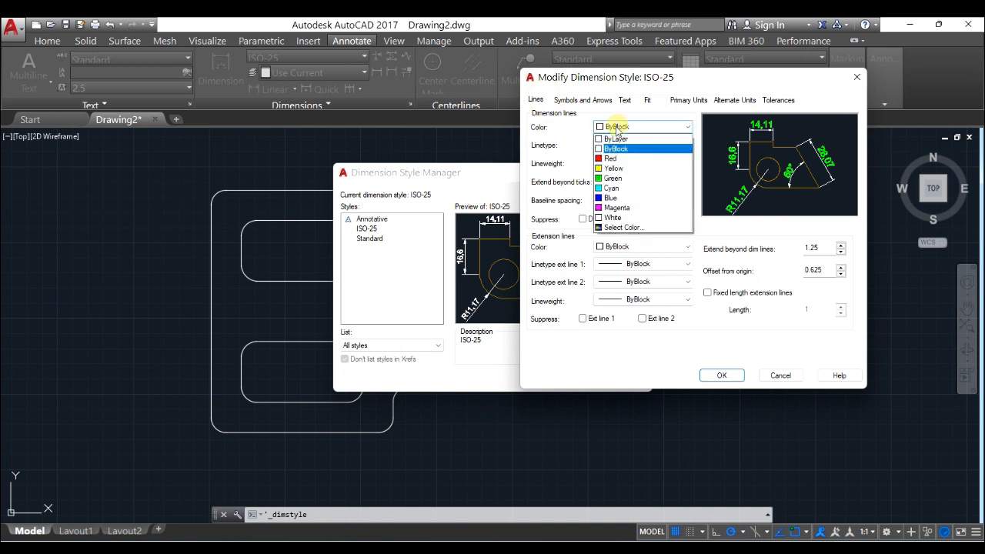
click(613, 167)
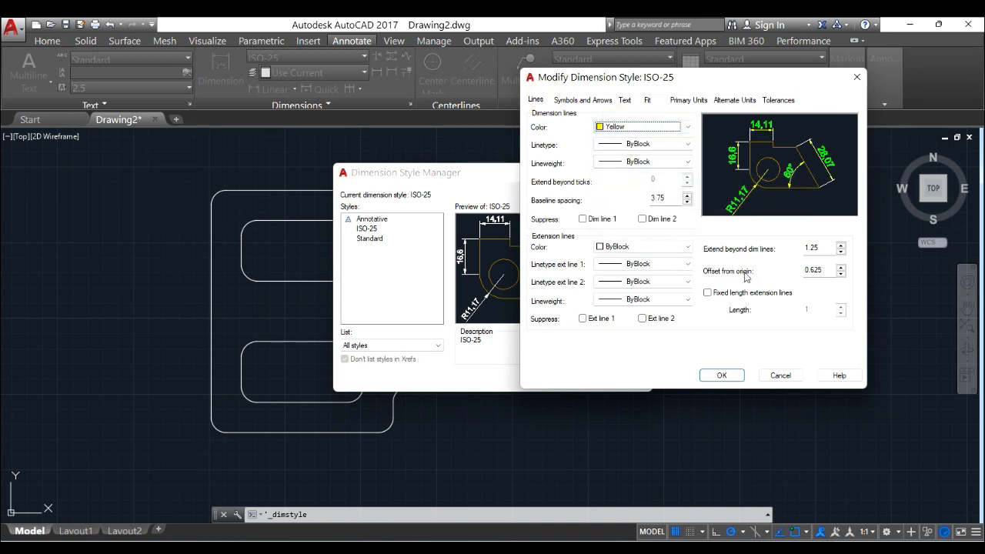
click(623, 100)
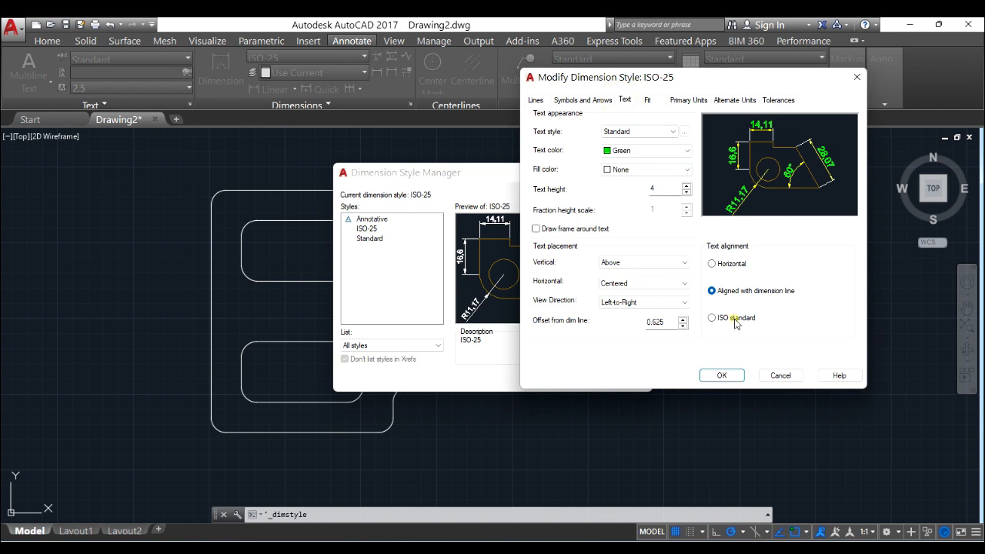
click(733, 320)
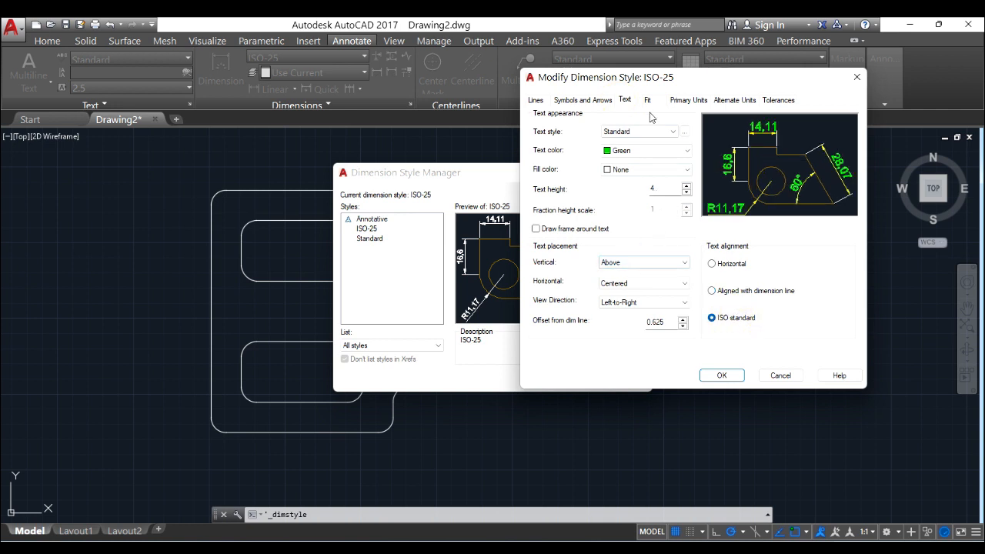
Set the extension lines' offset from origin to 2 and save the ISO-25 style changes.
click(536, 101)
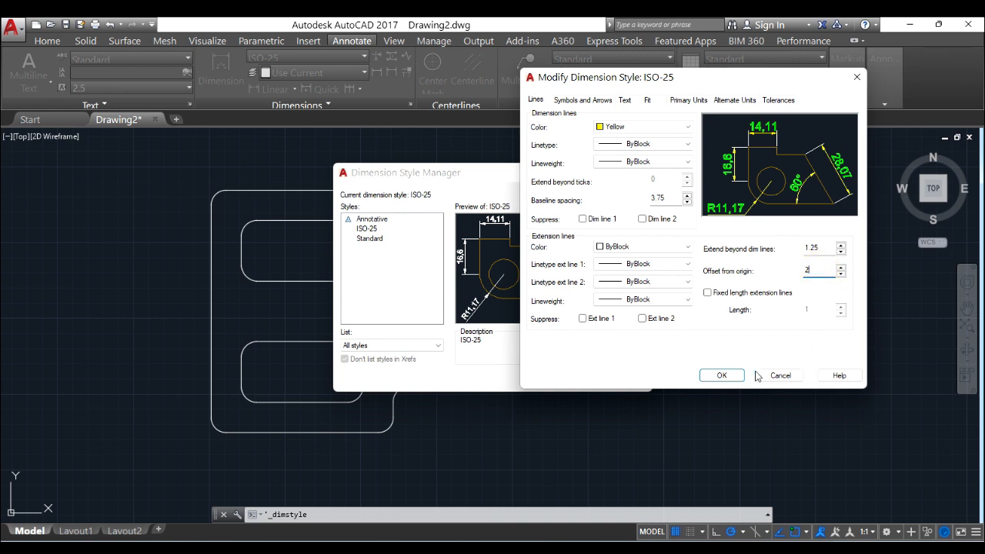
click(721, 376)
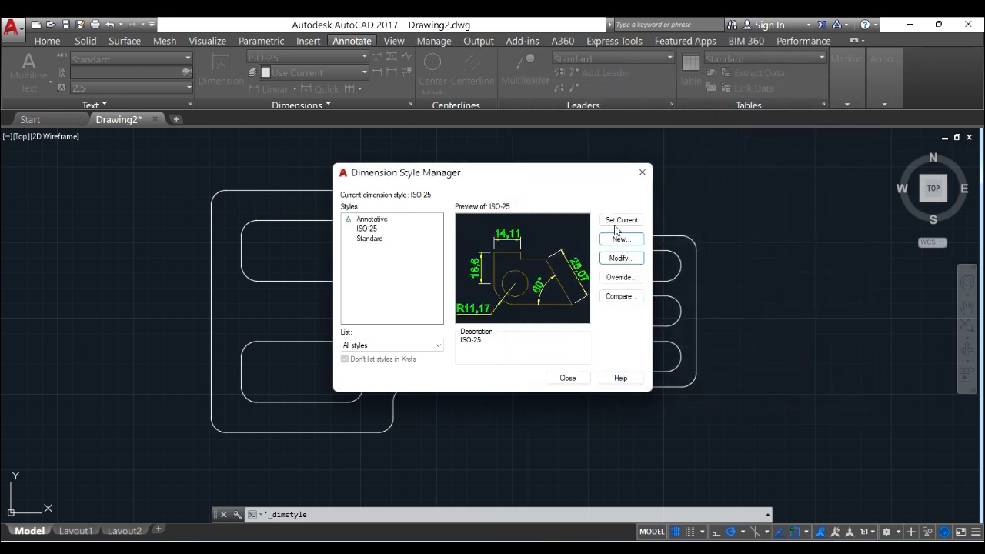
click(567, 378)
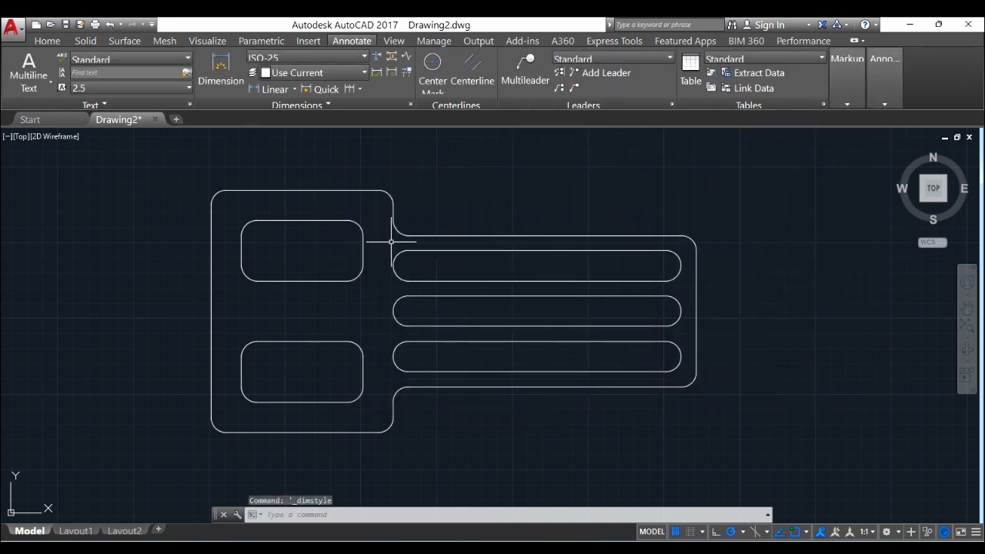
Add aligned linear dimensions above the plate for the widths of the wide left section and the narrower right section.
click(278, 90)
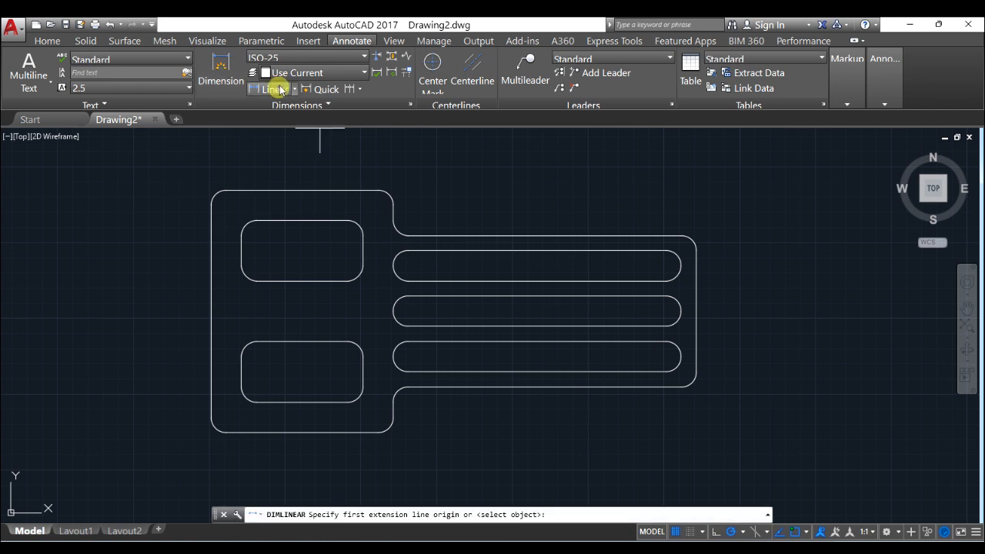
click(210, 204)
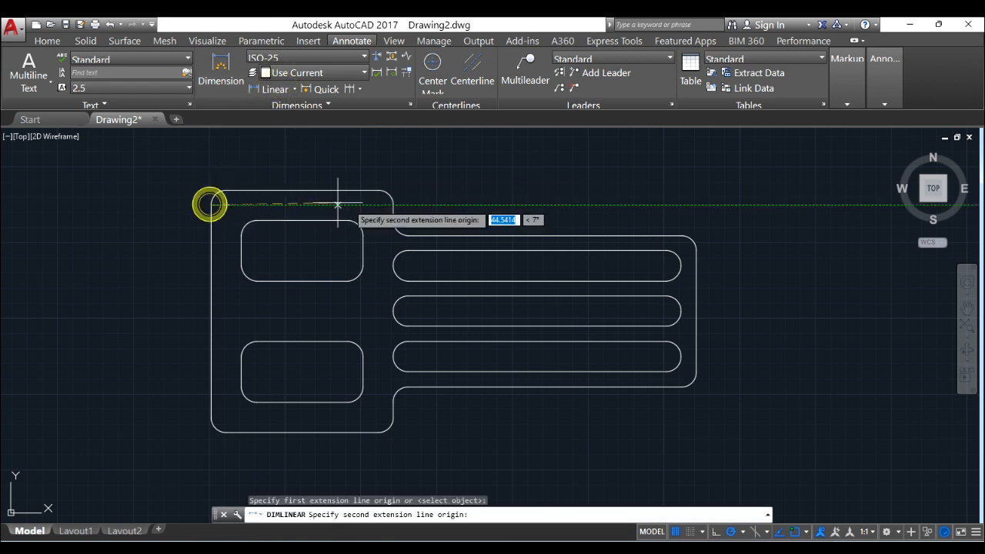
click(392, 208)
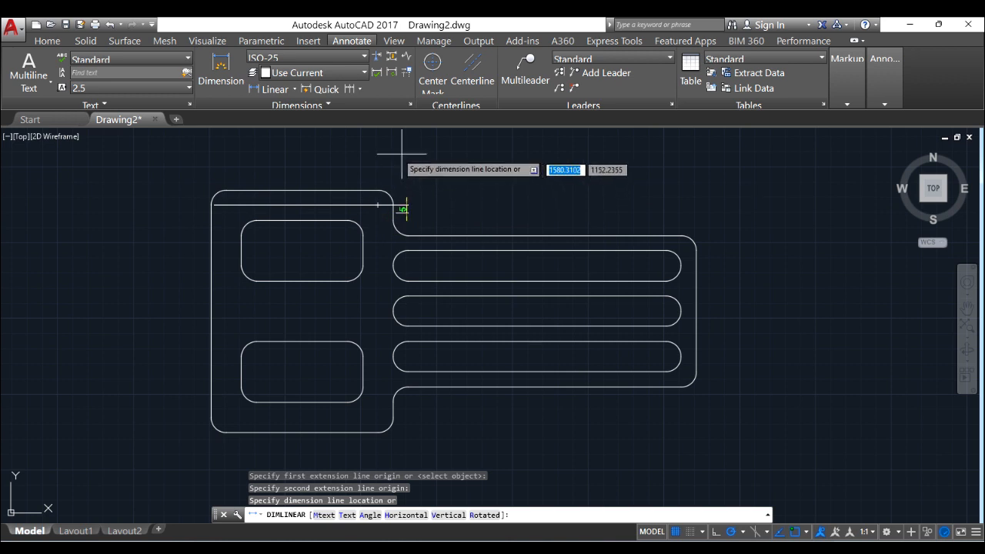
click(350, 169)
key(Return)
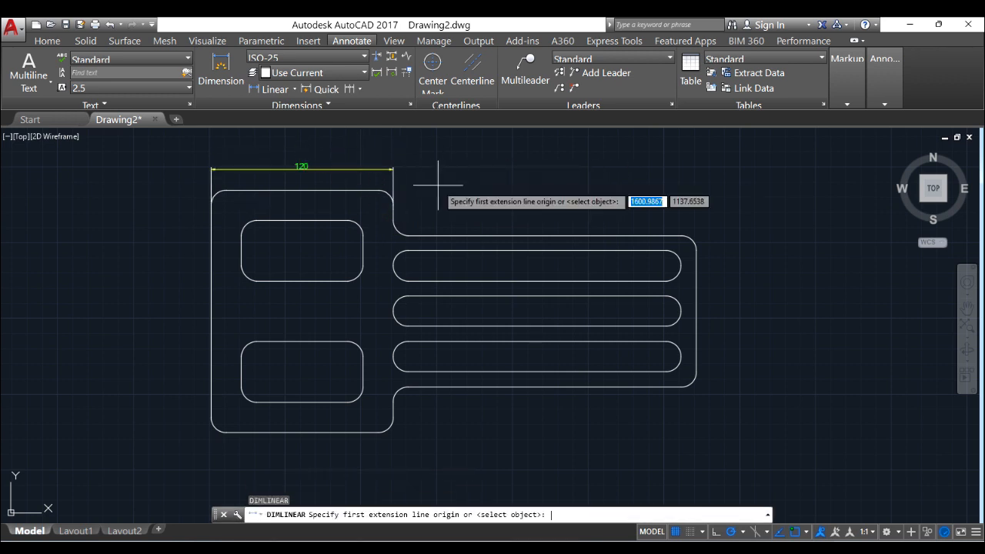
click(391, 204)
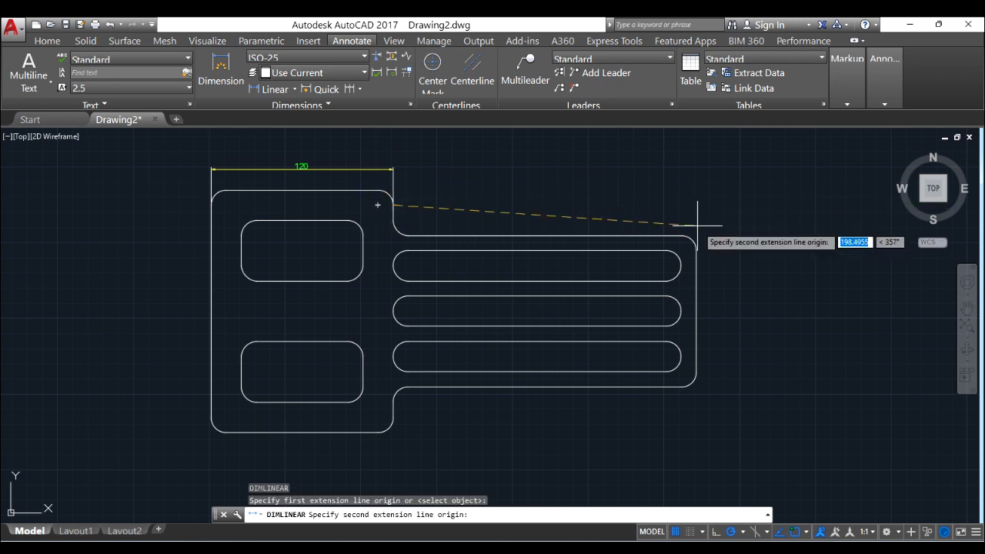
click(696, 248)
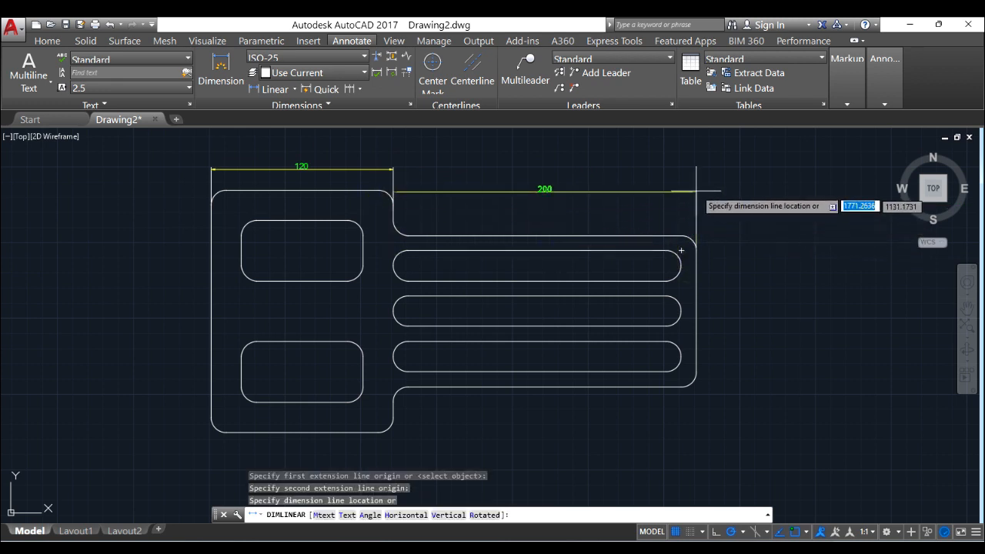
click(390, 170)
Dimension the height of the narrower right section, placing the dimension line to the plate's right.
key(Return)
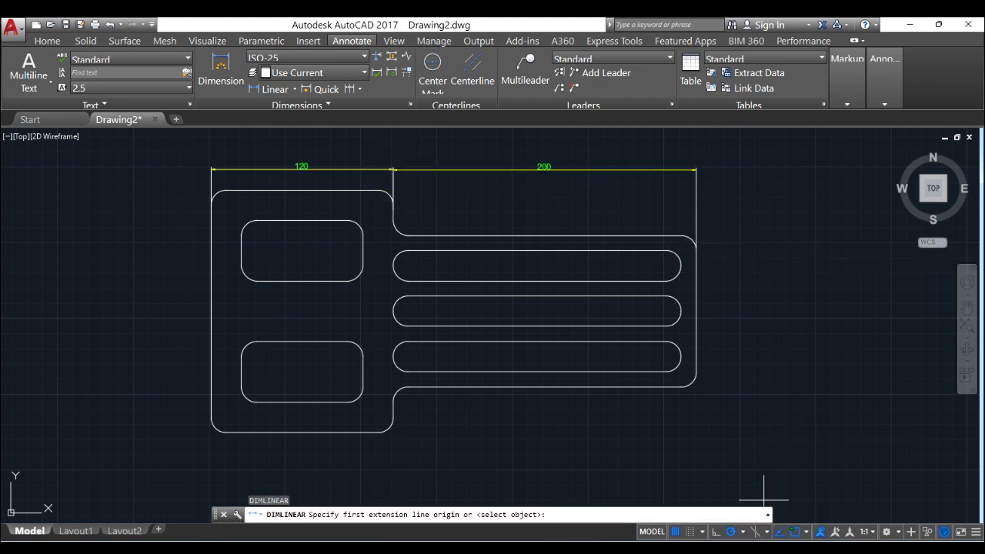
click(682, 236)
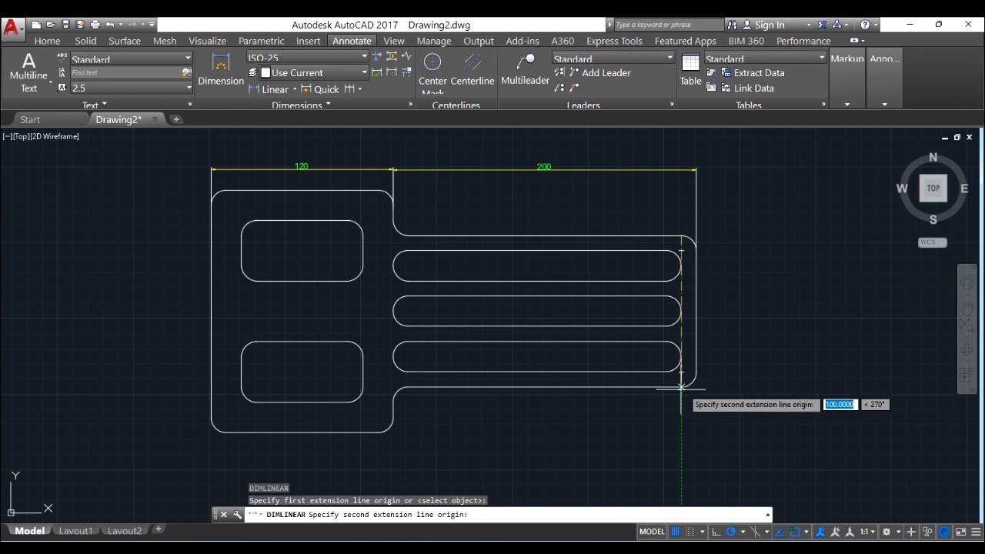
click(681, 382)
click(739, 337)
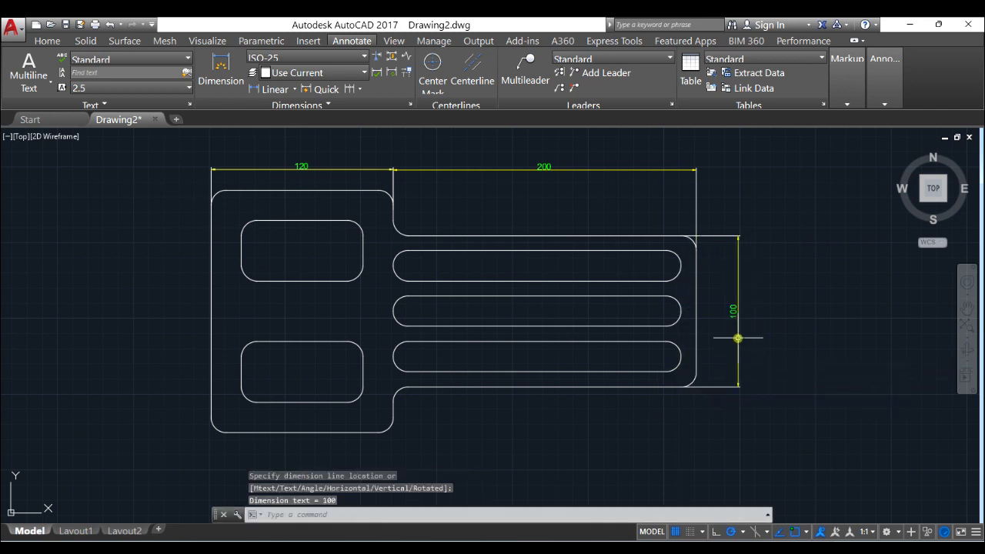
Dimension the overall height of the wide left section, placing the dimension line outside the plate's left edge.
key(Return)
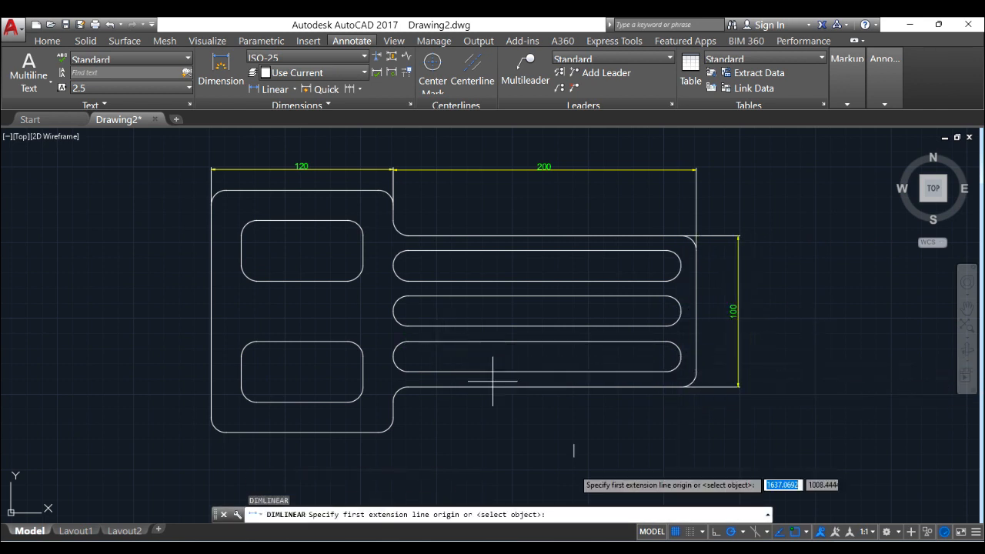
click(227, 432)
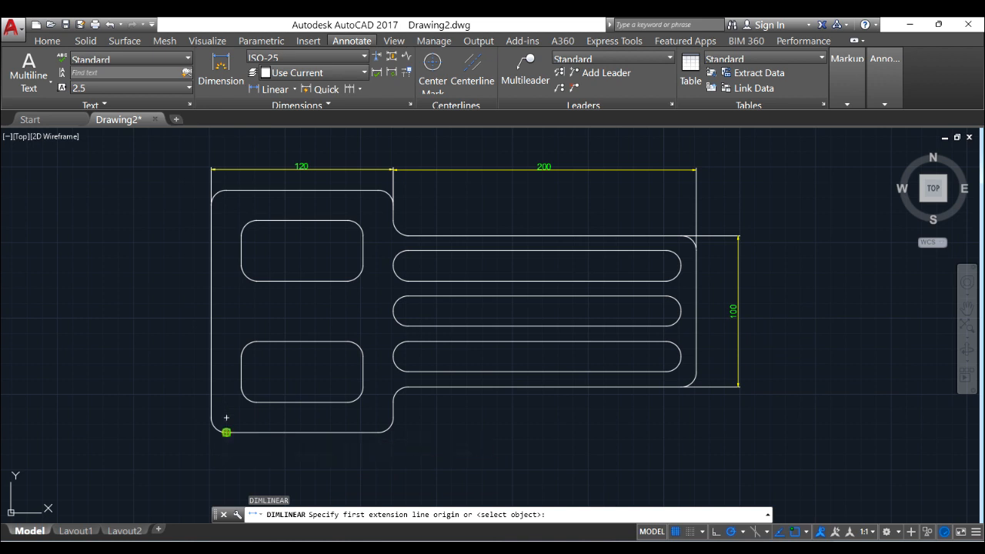
click(226, 190)
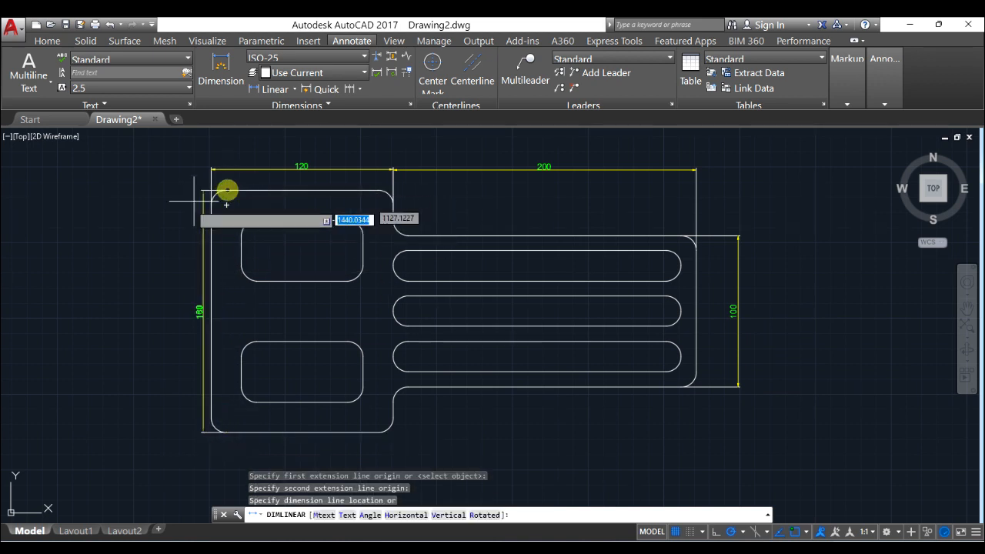
click(179, 255)
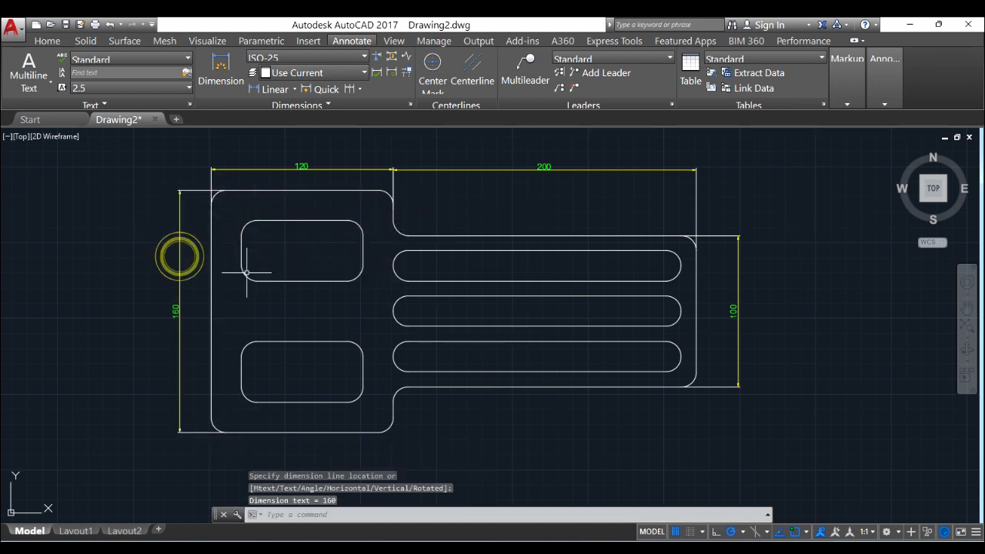
Following the AT7 reference, add linear dimensions for the upper rounded rectangle's width above it and its height on its left side.
key(alt+Tab)
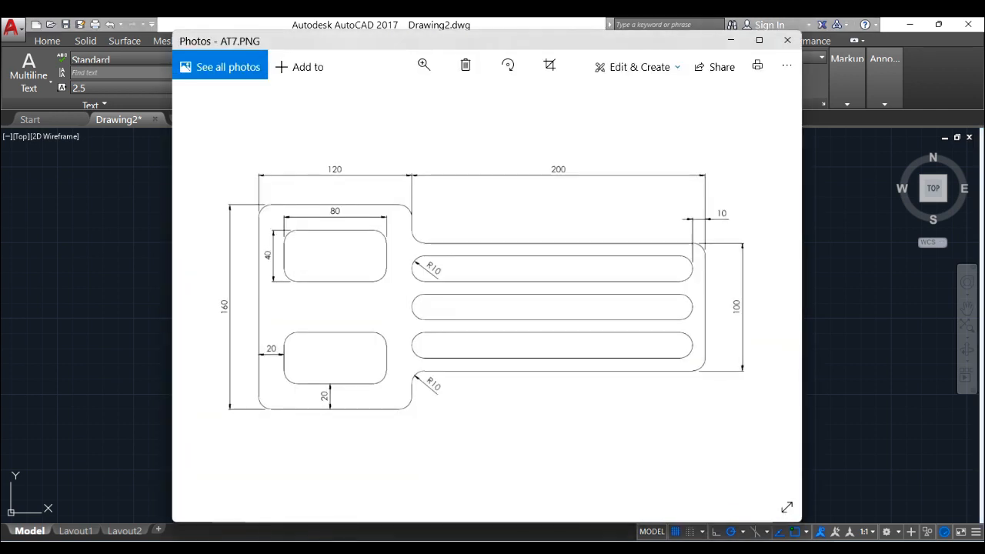
key(alt+Tab)
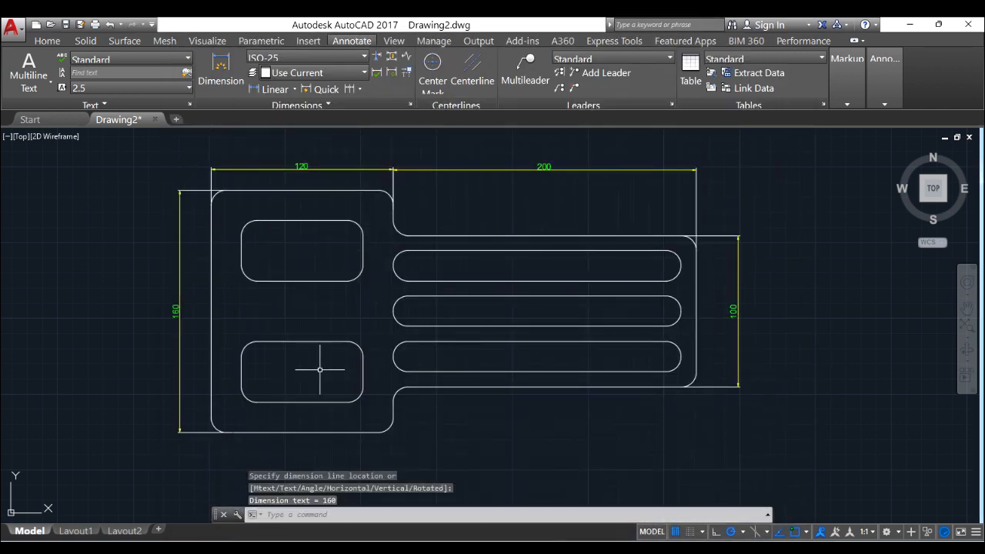
click(273, 89)
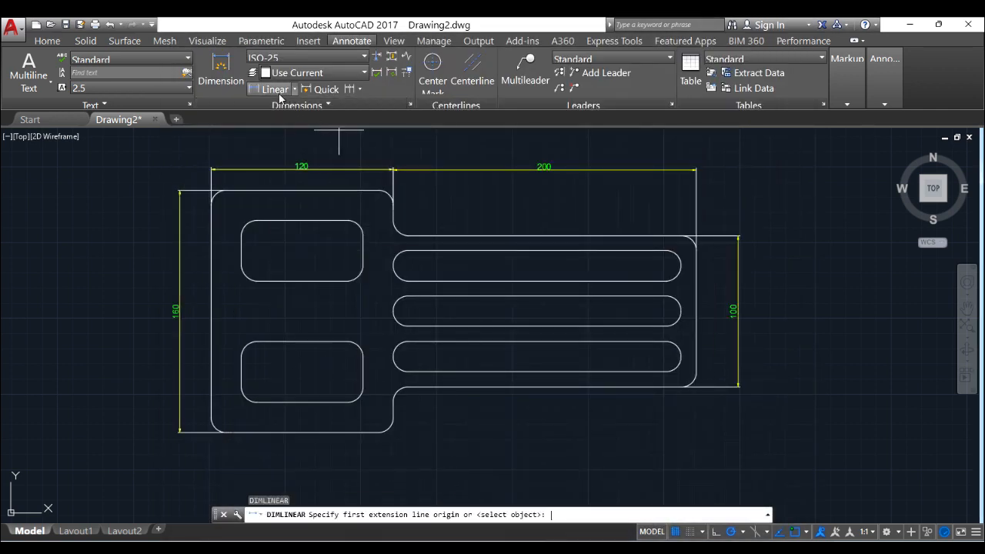
click(243, 233)
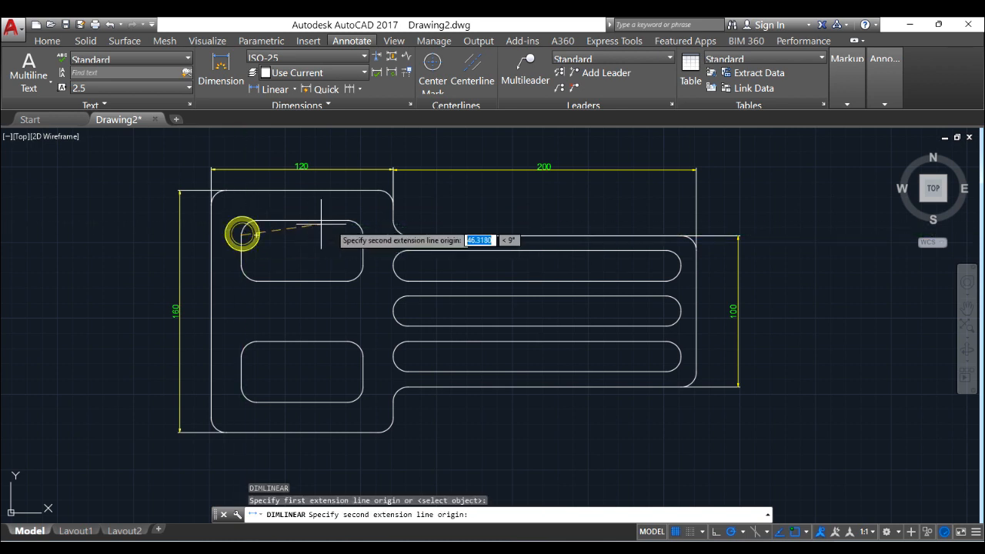
click(361, 234)
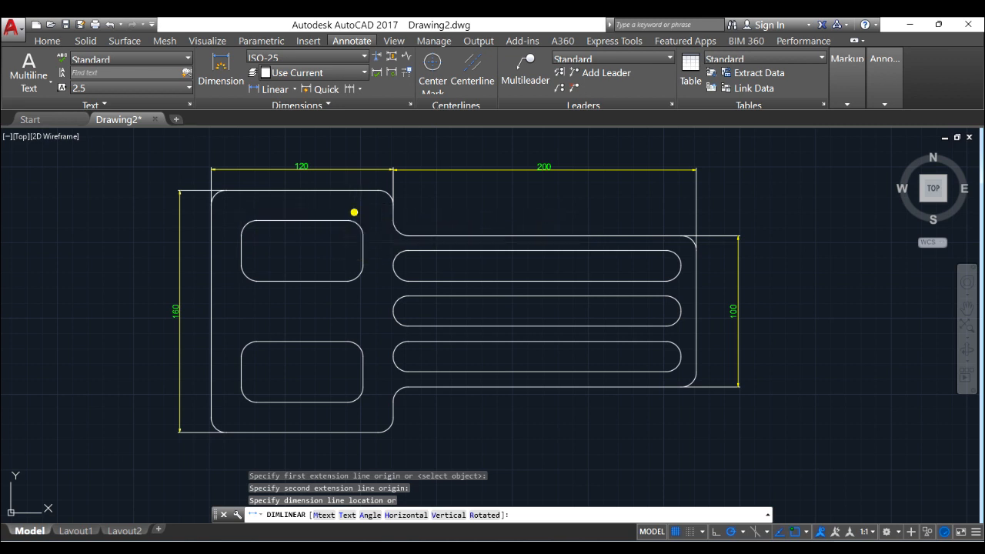
click(354, 210)
key(Return)
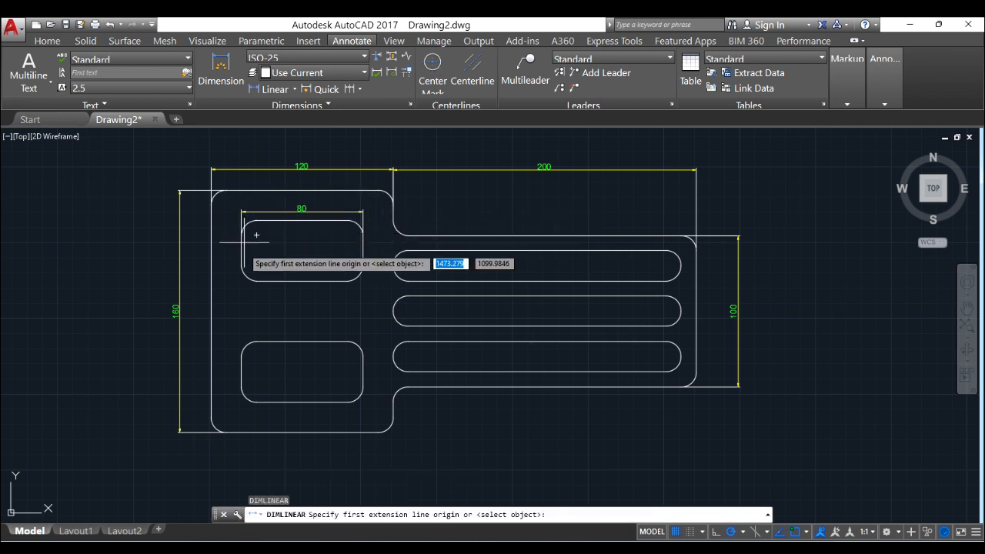
click(256, 280)
click(256, 221)
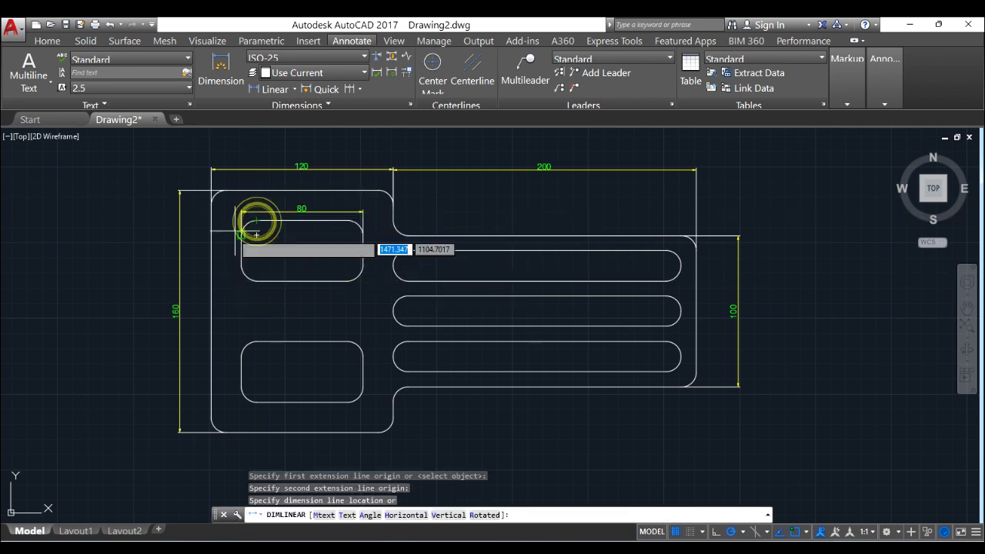
click(226, 238)
Dimension the lower rounded rectangle's distances to the plate's left edge and bottom edge, placing each dimension within its gap.
key(Return)
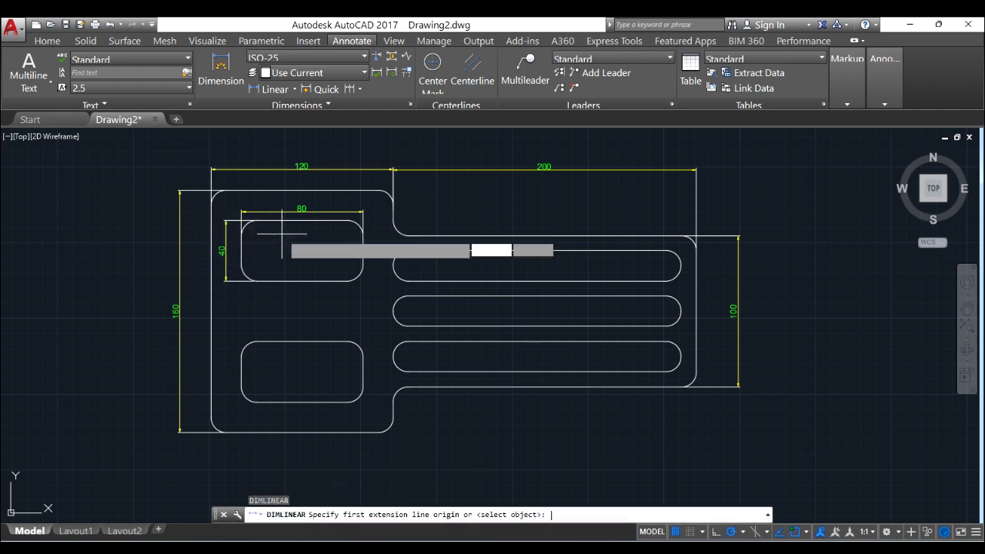
click(239, 376)
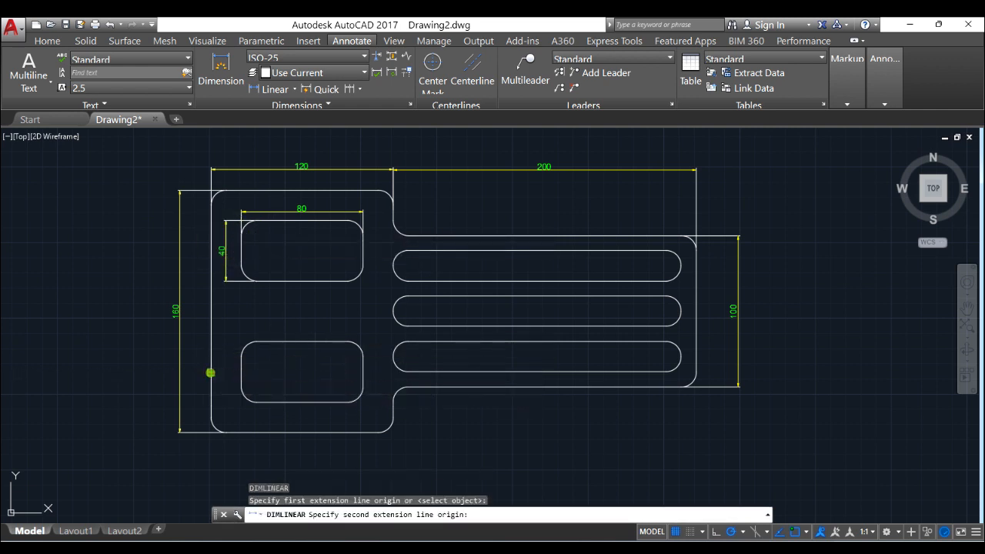
click(210, 373)
click(220, 364)
key(Return)
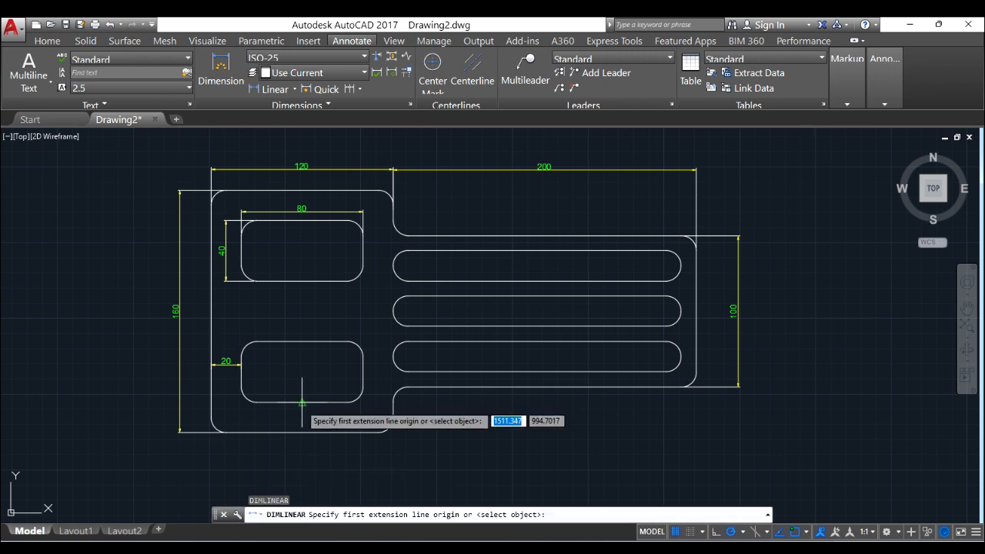
click(301, 402)
click(295, 432)
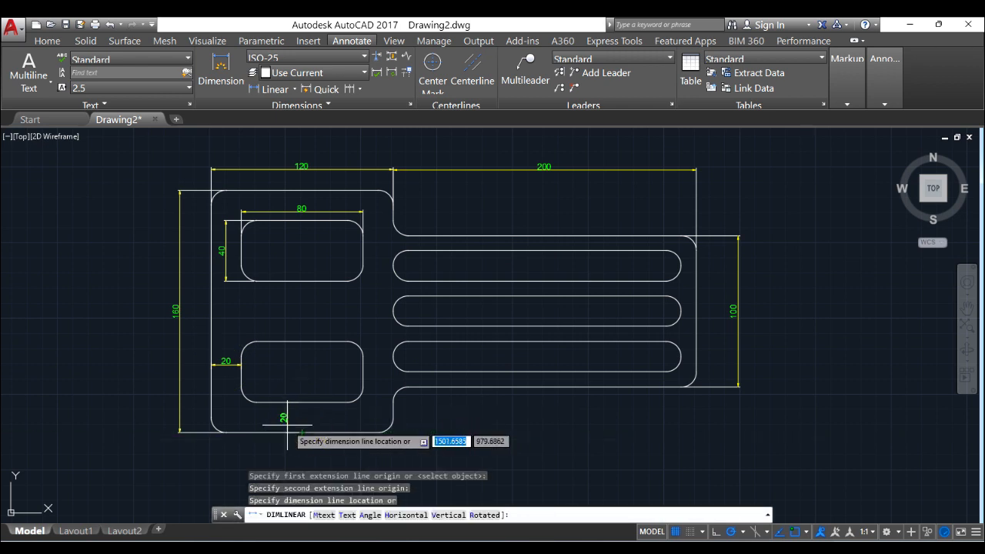
click(288, 424)
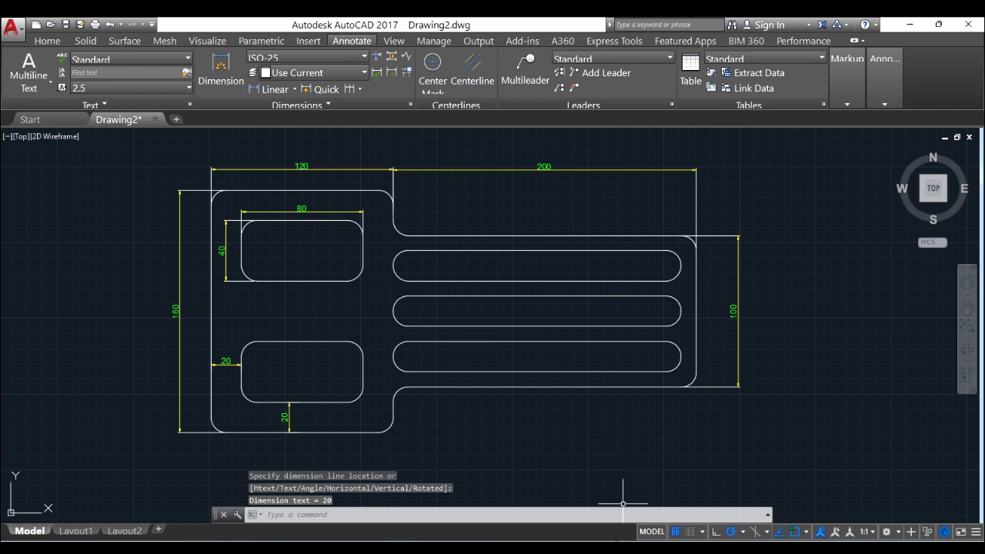
Dimension the horizontal gap between the top slot's right end and the plate's right edge, placing the dimension line above the narrower section.
key(alt+Tab)
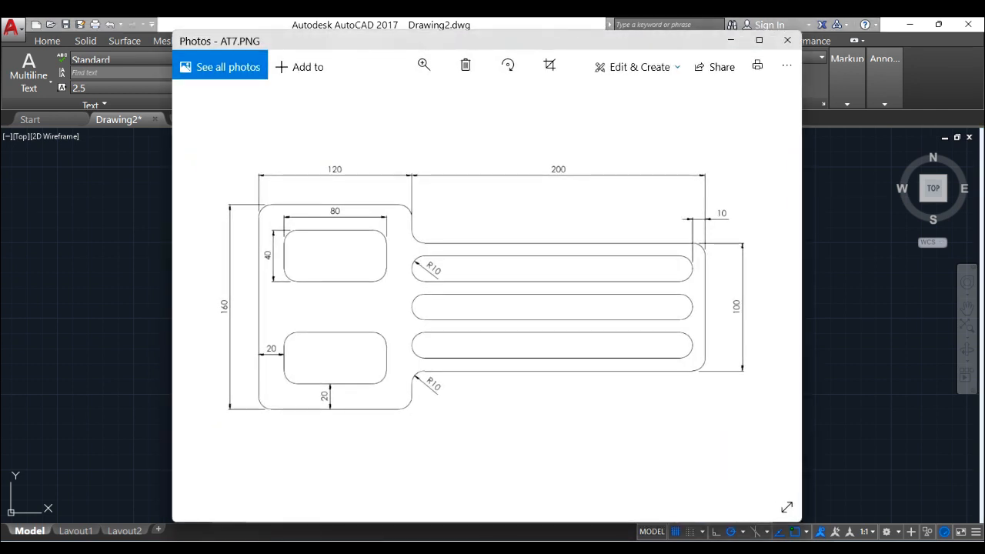
key(alt+Tab)
key(Return)
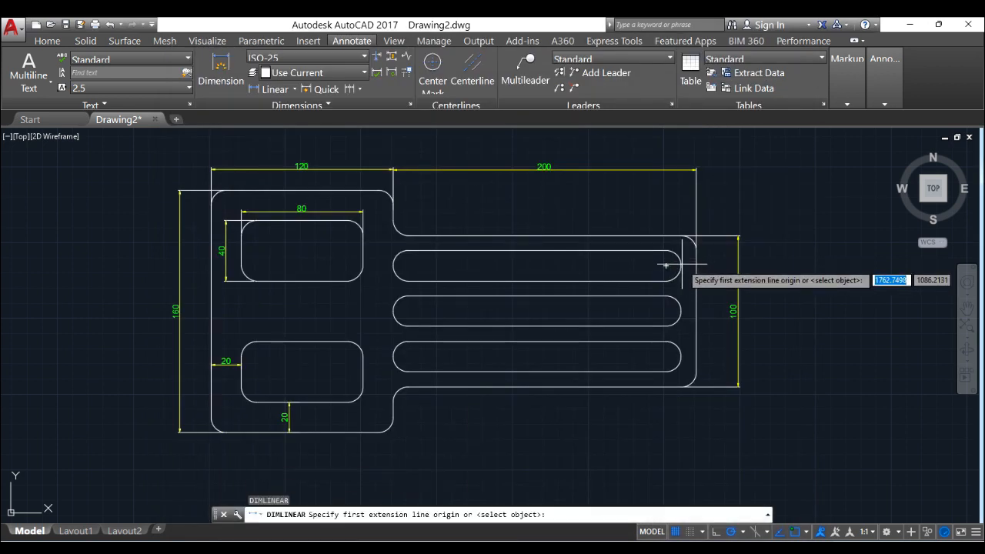
click(681, 265)
click(696, 266)
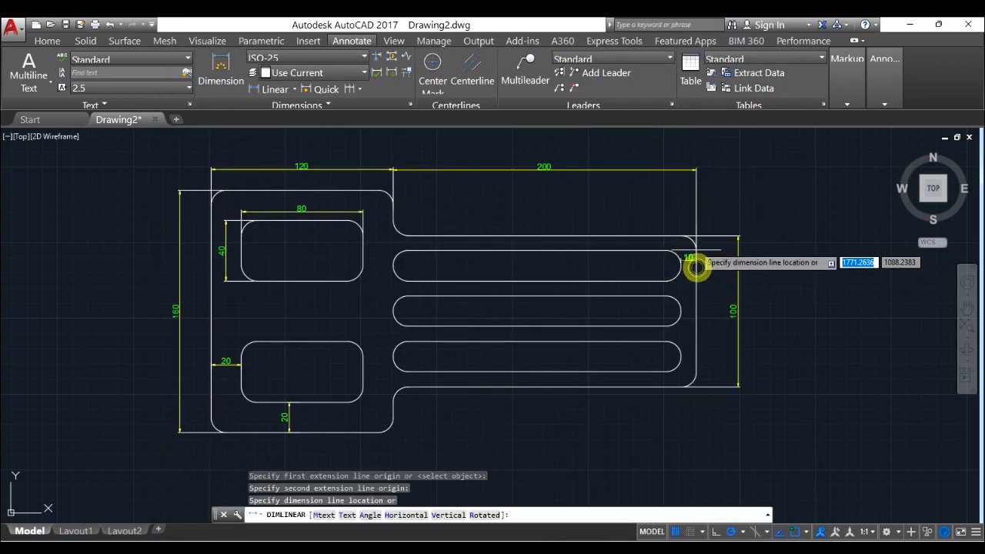
click(697, 221)
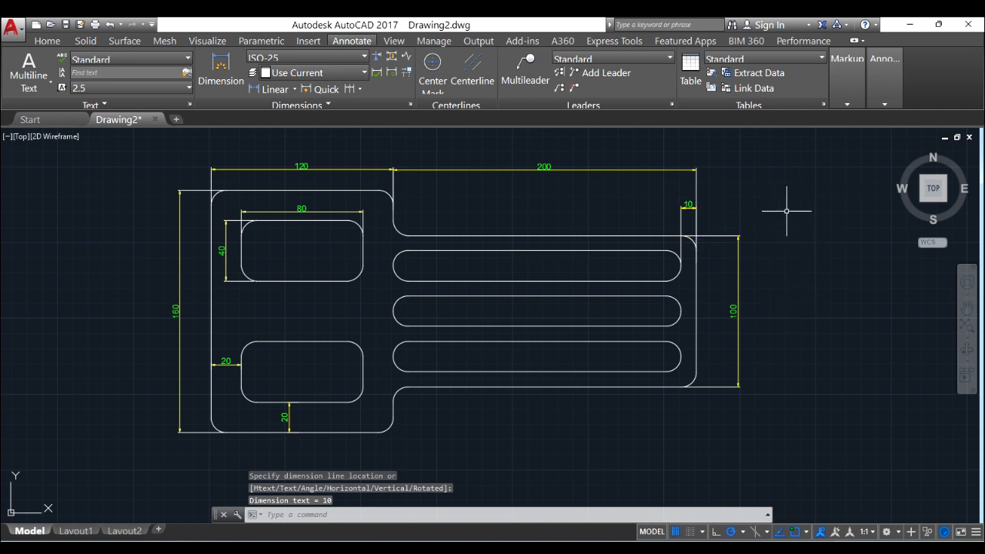
Add a radius dimension to the rounded left end of the top slot, as in the AT7 reference.
key(Return)
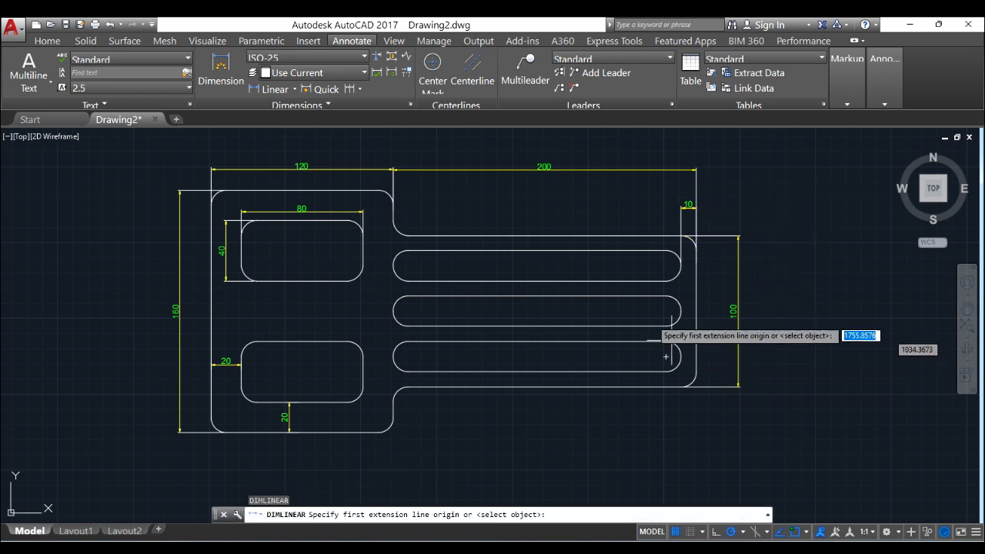
key(Return)
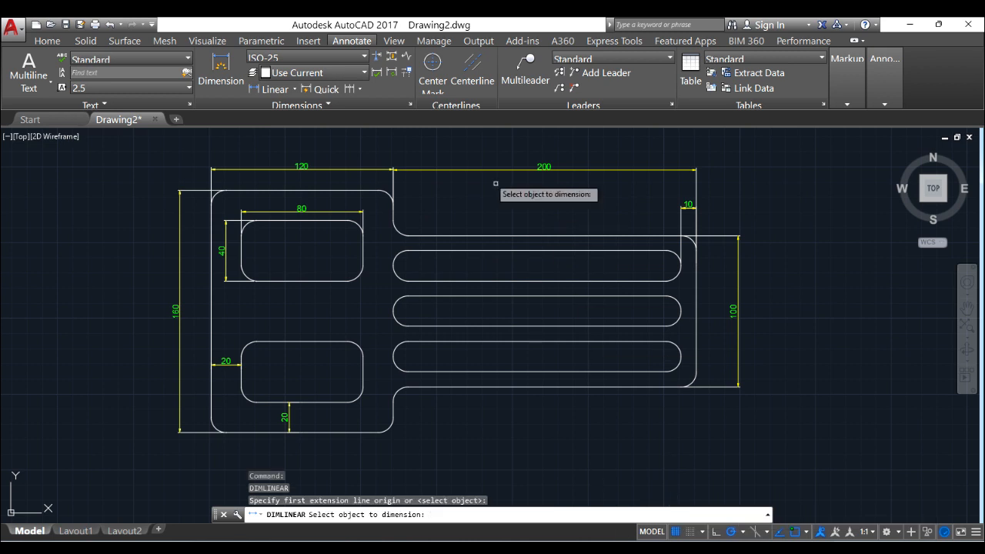
click(294, 90)
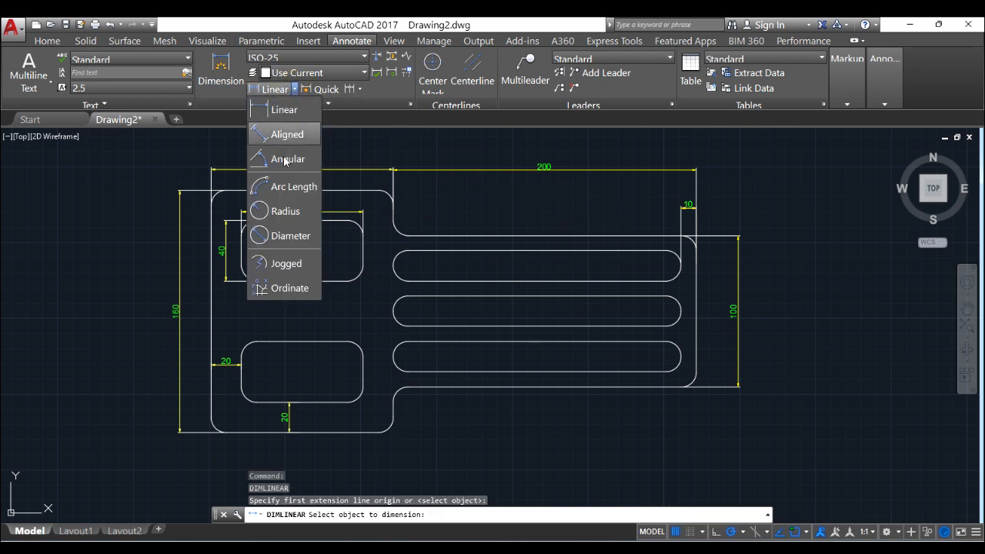
click(283, 212)
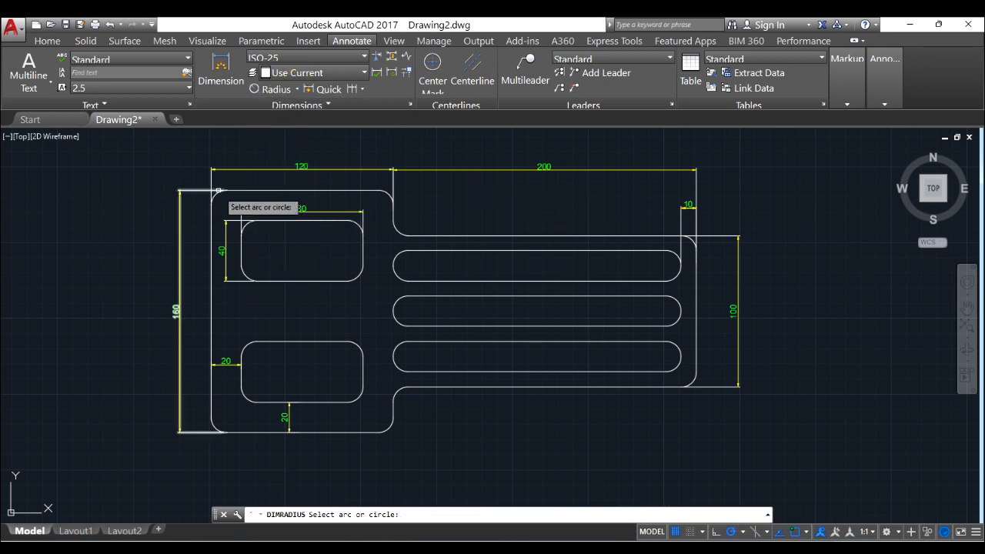
key(alt+Tab)
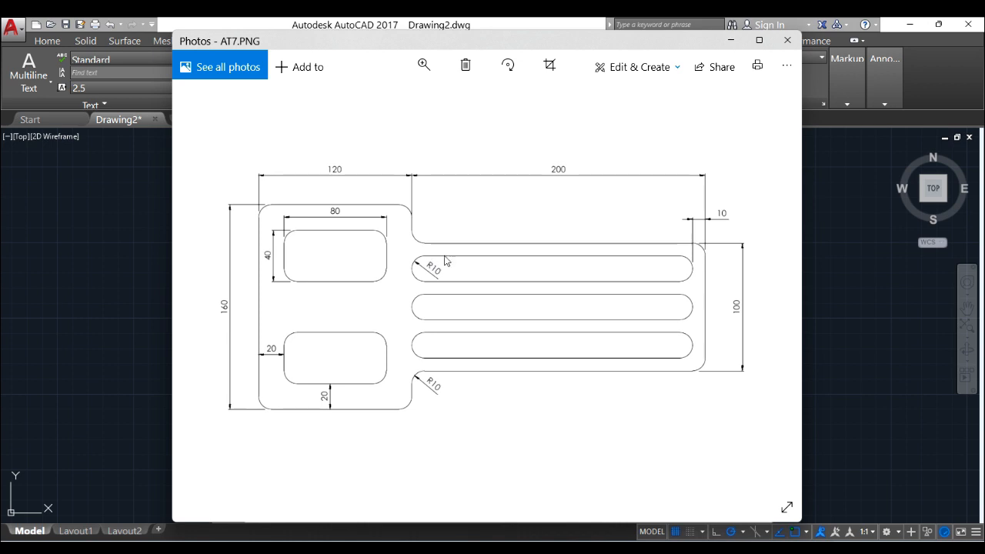
click(584, 552)
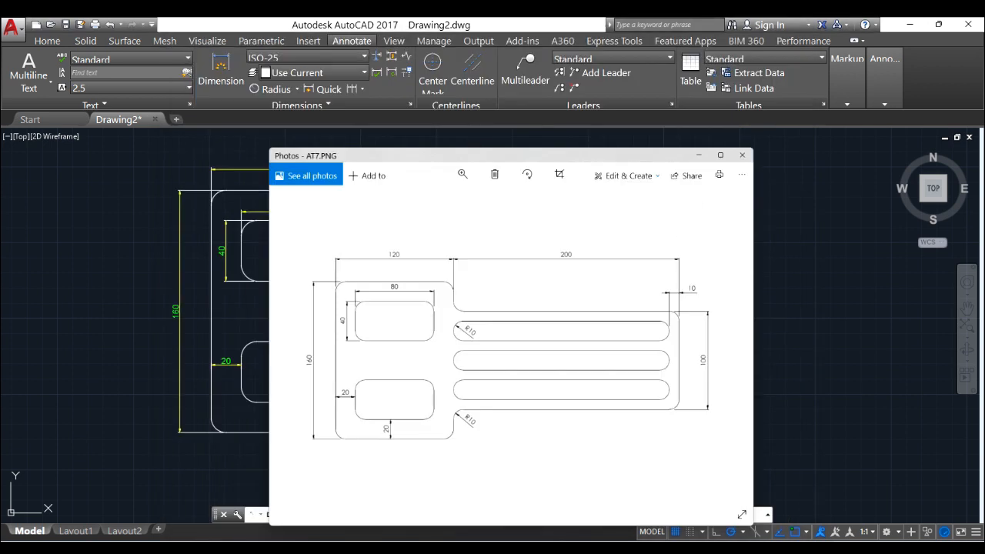
click(397, 257)
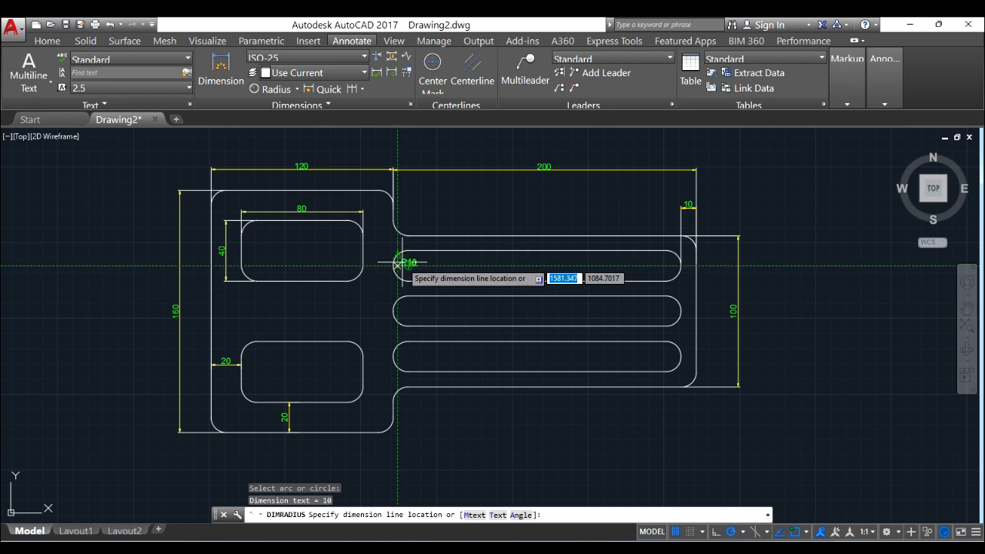
click(400, 257)
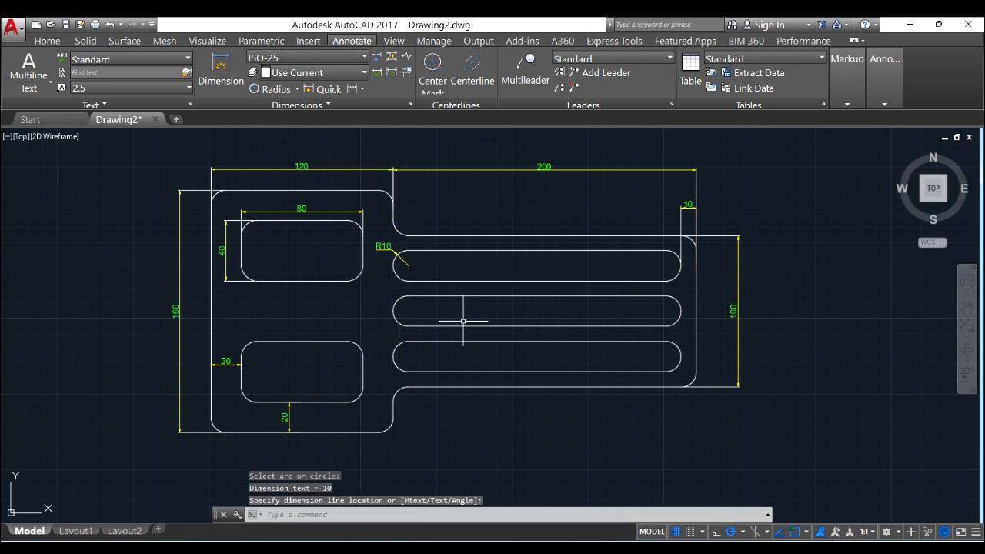
Add a radius dimension to the lower inner fillet where the wide section meets the narrower one.
key(Return)
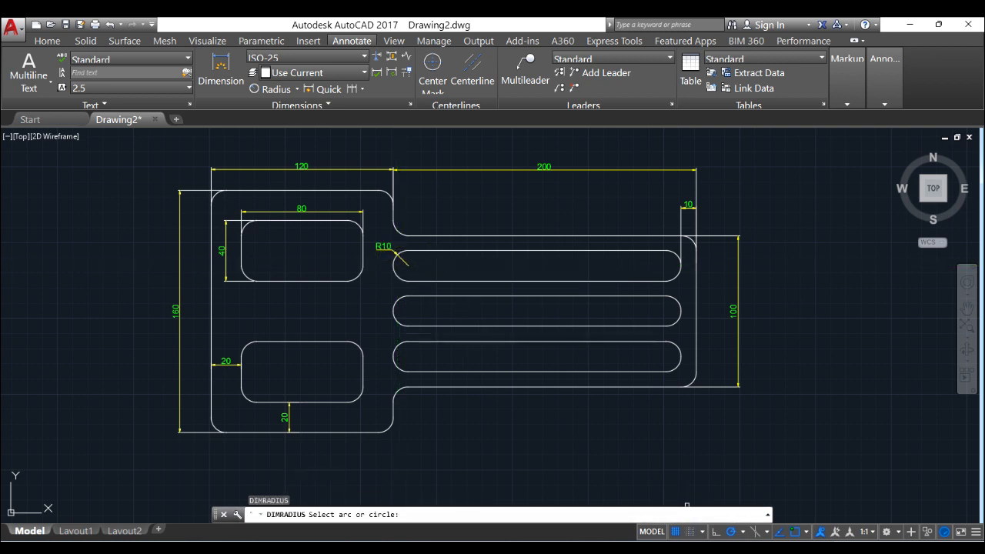
click(399, 392)
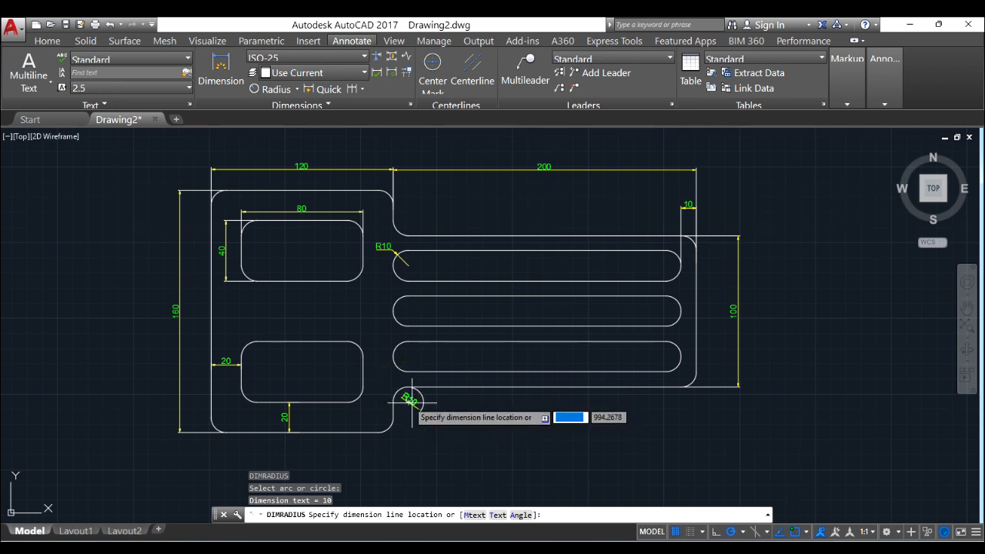
click(401, 395)
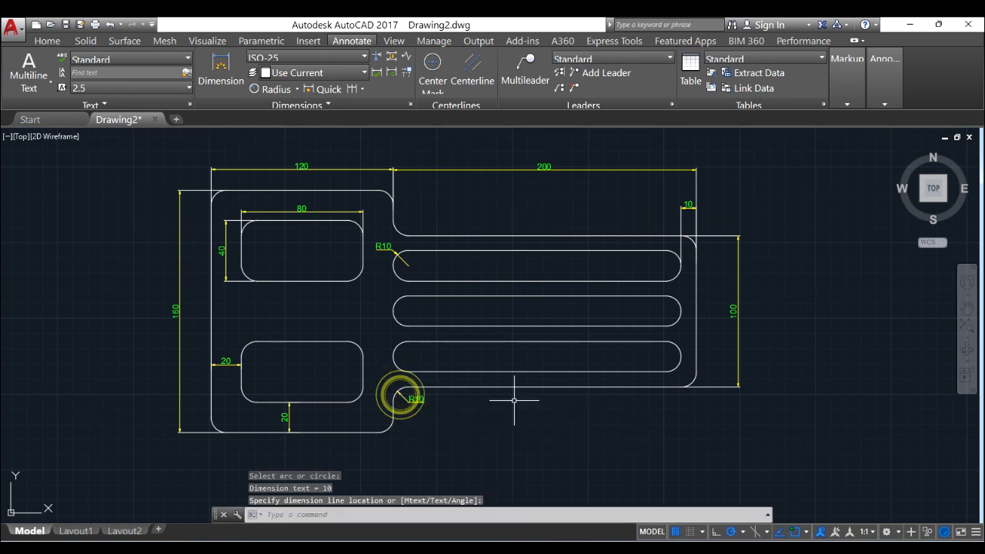
Move the top slot's radius dimension text inside the slot and clear the selection.
click(382, 246)
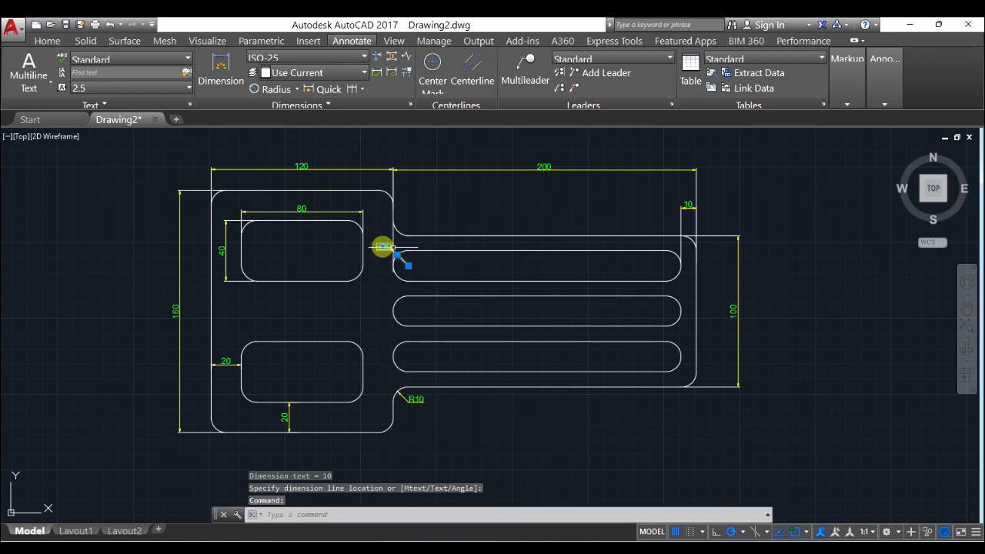
drag(385, 248, 395, 253)
click(397, 255)
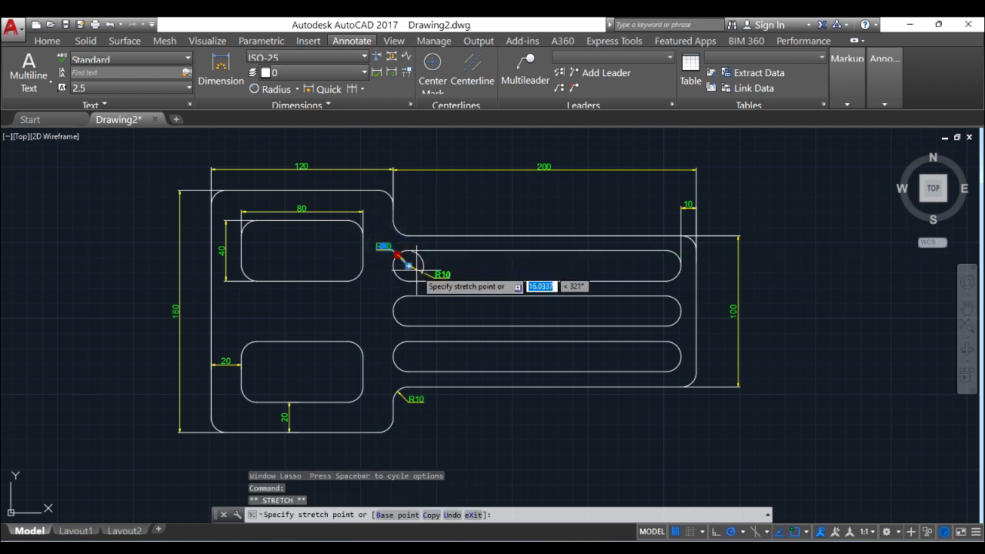
click(405, 263)
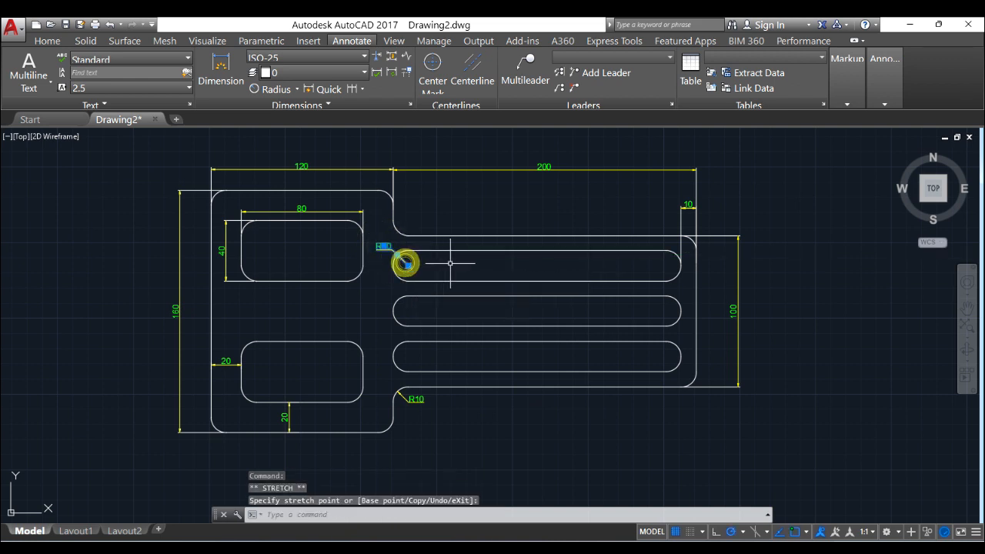
click(383, 247)
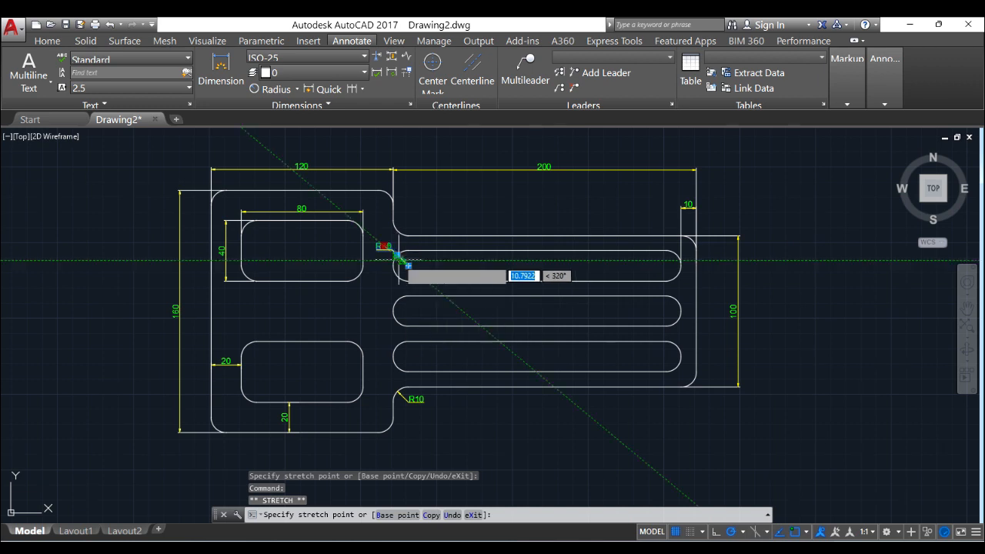
click(403, 263)
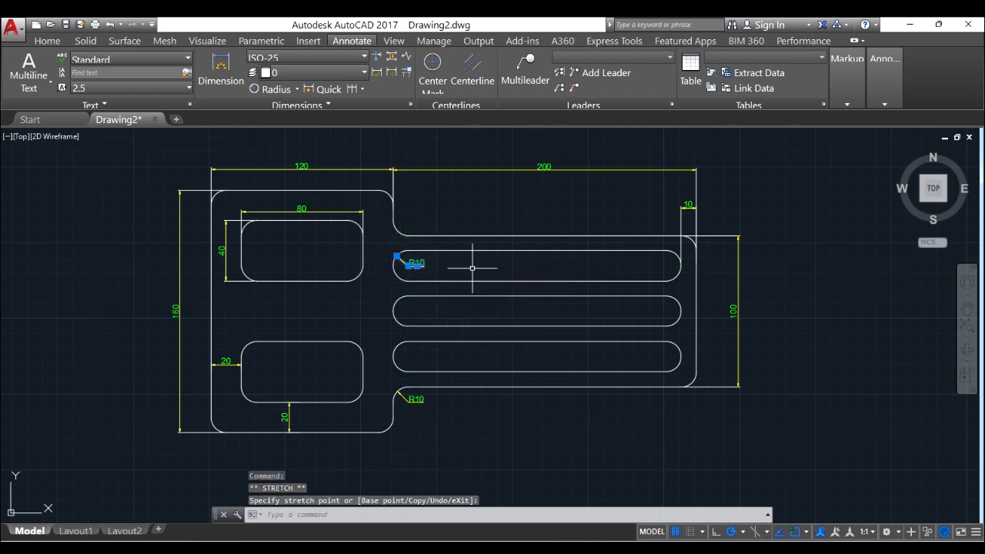
key(Escape)
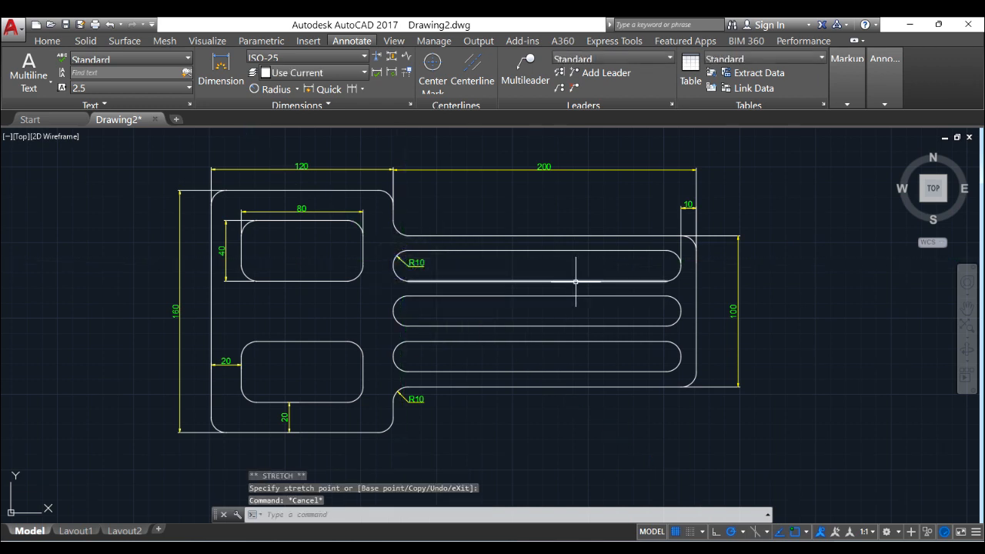
scroll(585, 204, up, 2)
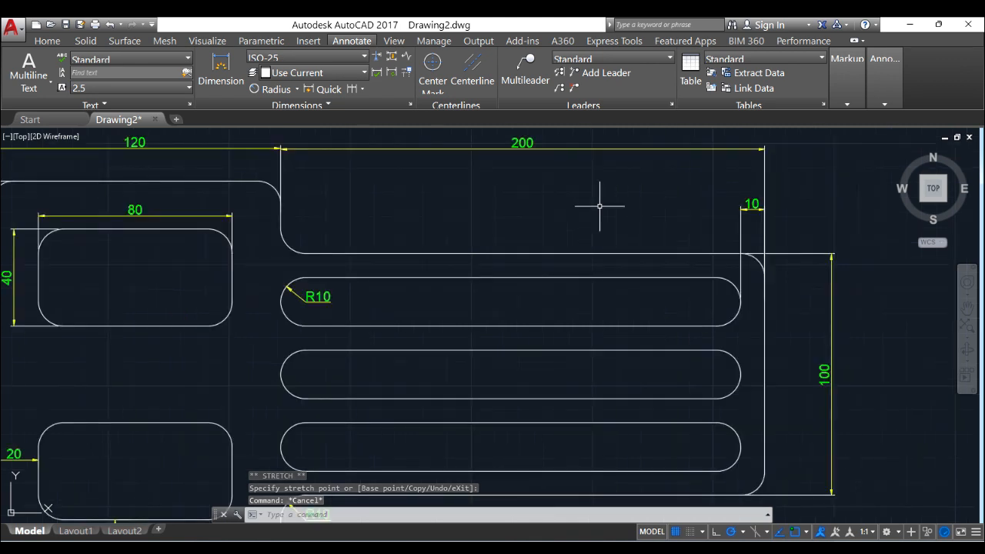
middle_drag(459, 288, 581, 280)
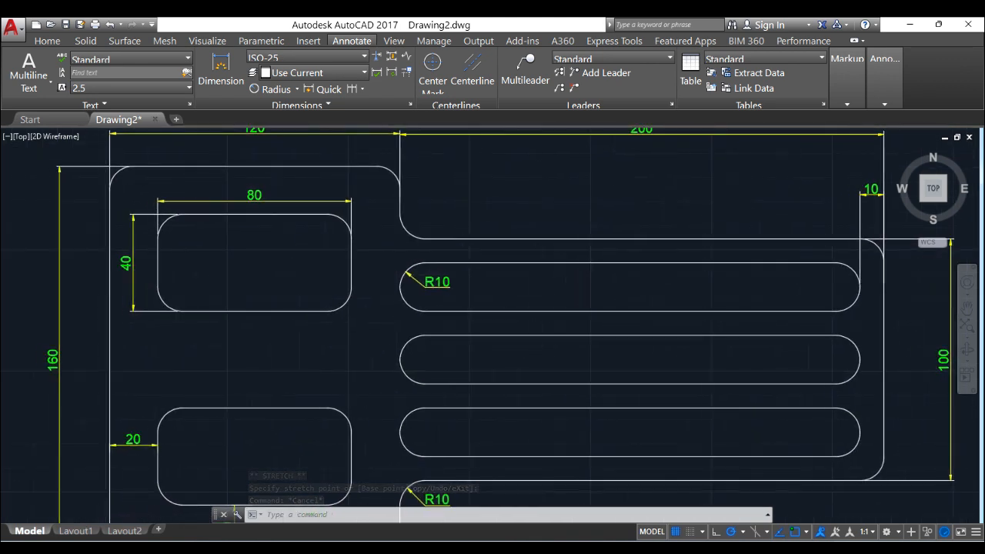
scroll(594, 294, down, 2)
middle_drag(703, 318, 647, 325)
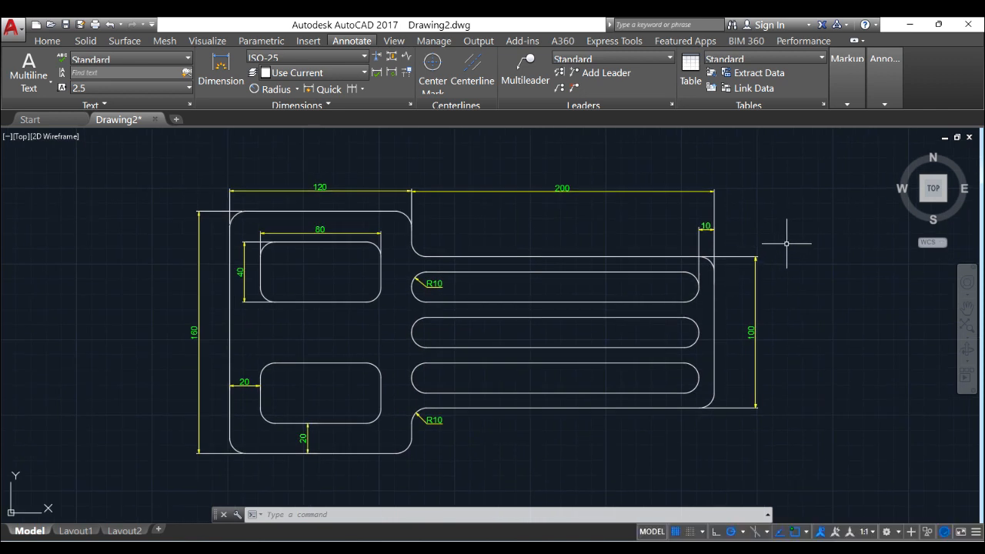